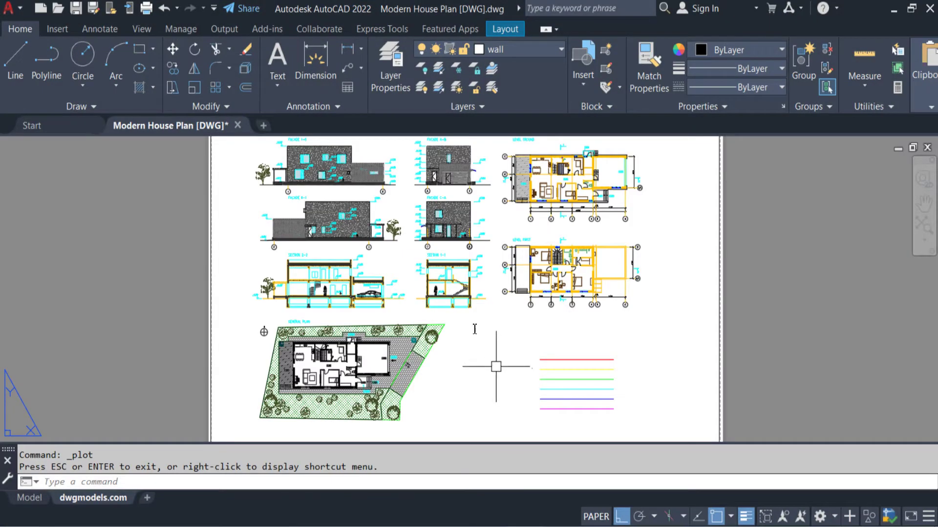
# Zoom and pan to inspect the coloured sample lines beside the site plan, then zoom back out.
pyautogui.scroll(4, 549, 262)
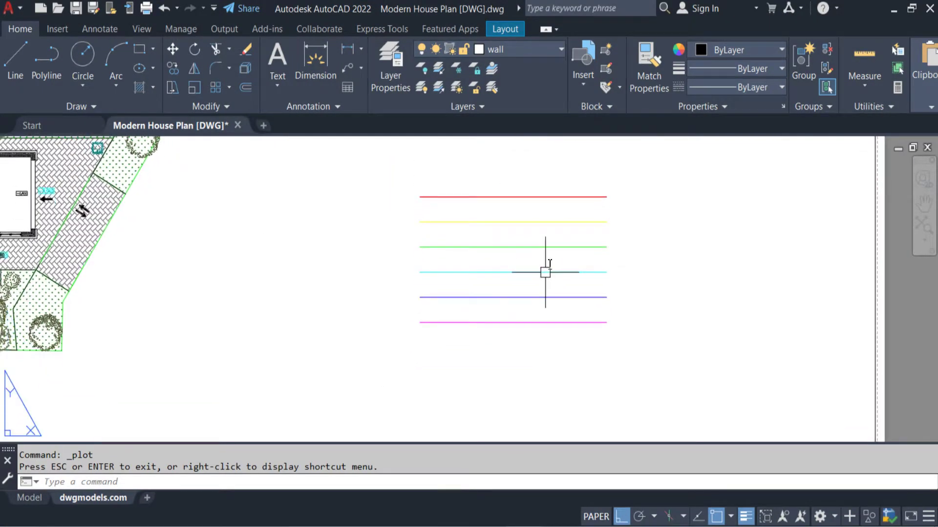
pyautogui.moveTo(551, 247); pyautogui.dragTo(551, 293, button='middle')
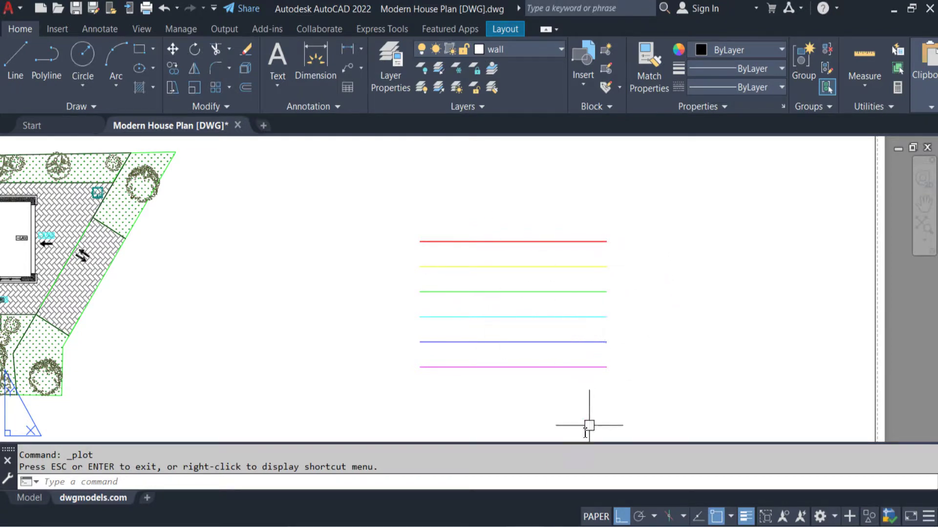
pyautogui.scroll(-4, 576, 342)
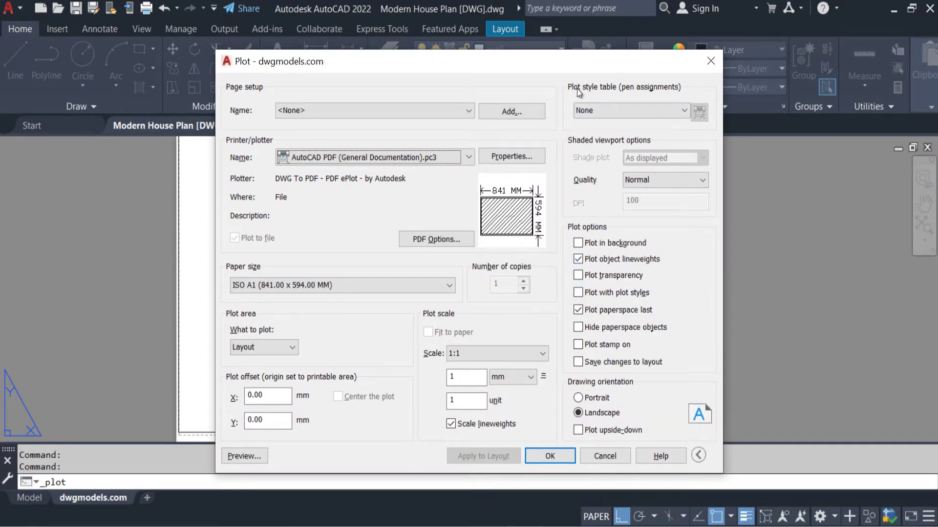
# Leave the plot style table at None and open the plot preview.
pyautogui.click(617, 112)
pyautogui.click(620, 114)
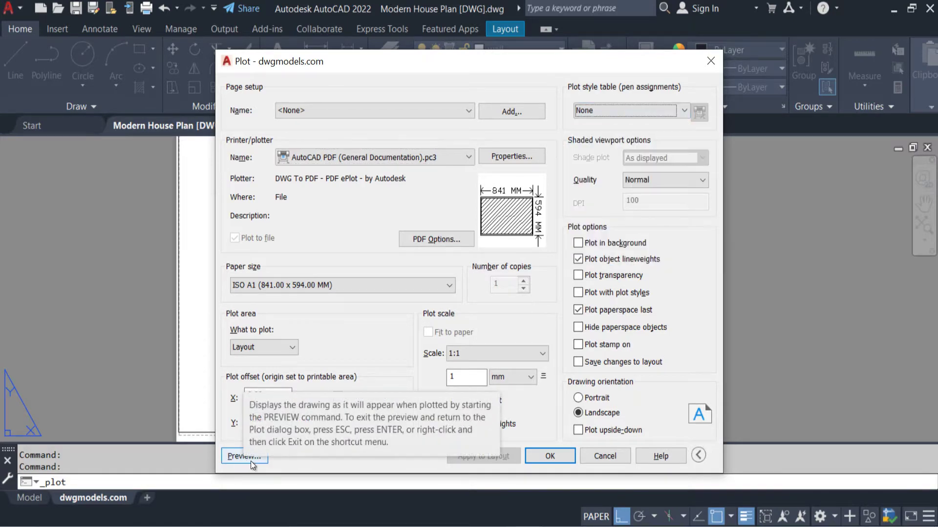
pyautogui.click(244, 457)
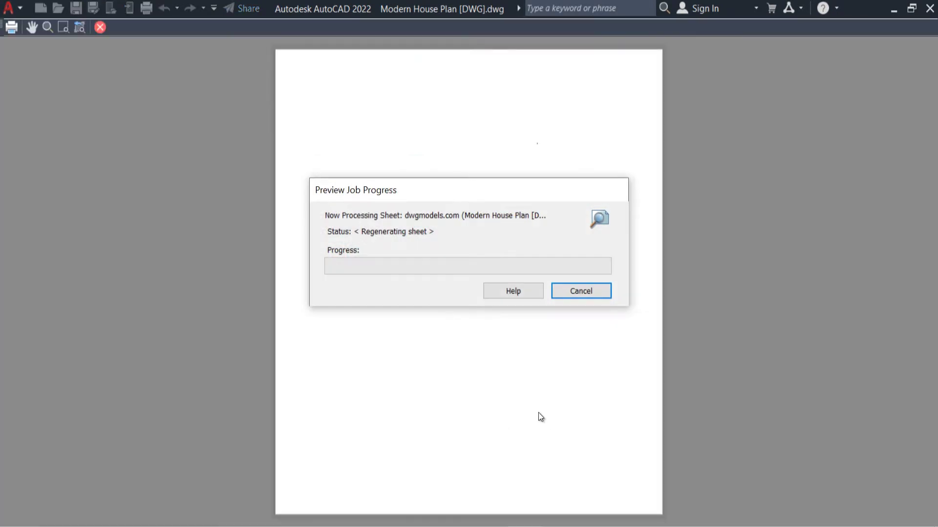
pyautogui.scroll(6, 535, 261)
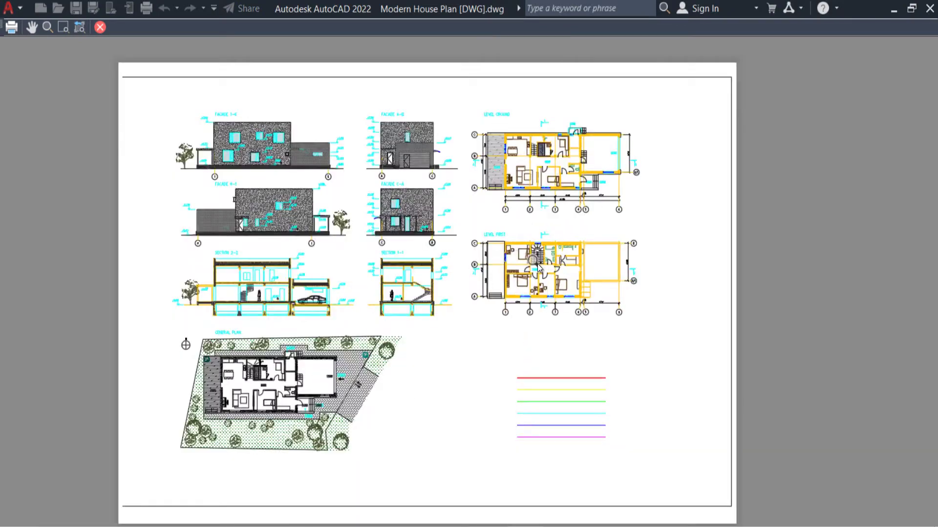
pyautogui.scroll(-2, 526, 263)
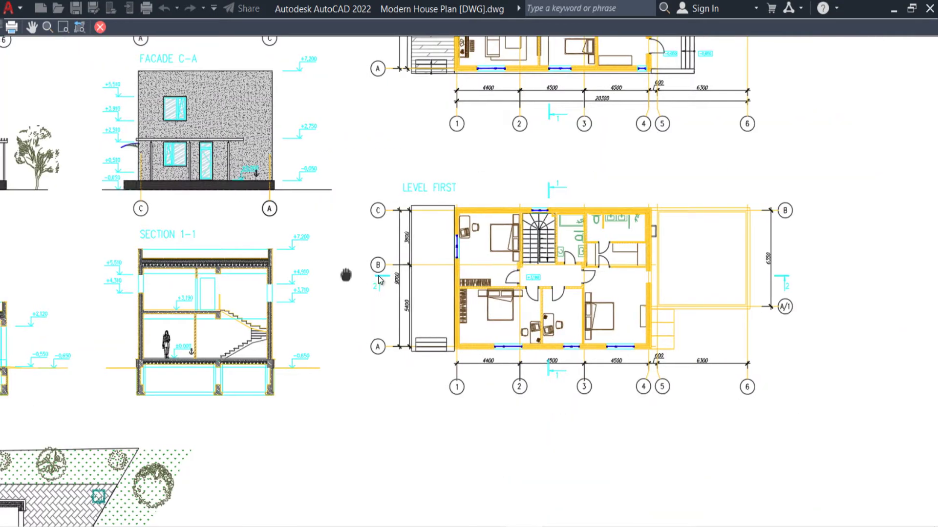
# Pan the colour preview across Section 2-2, the General Plan and Sections 1-1, then exit.
pyautogui.moveTo(345, 272); pyautogui.dragTo(503, 272, button='middle')
pyautogui.moveTo(293, 278); pyautogui.dragTo(477, 245, button='middle')
pyautogui.moveTo(540, 503); pyautogui.dragTo(485, 273)
pyautogui.rightClick(485, 273)
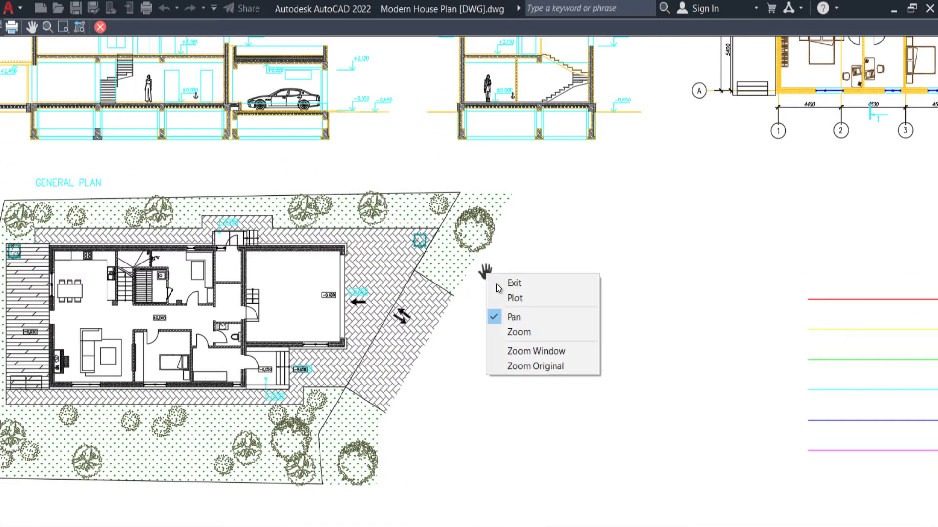
pyautogui.click(554, 235)
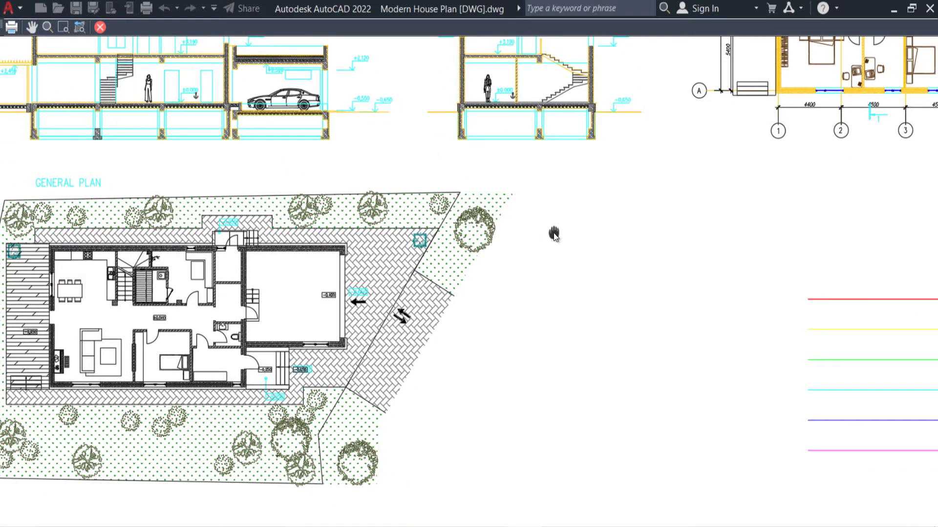
pyautogui.moveTo(518, 254); pyautogui.dragTo(516, 359)
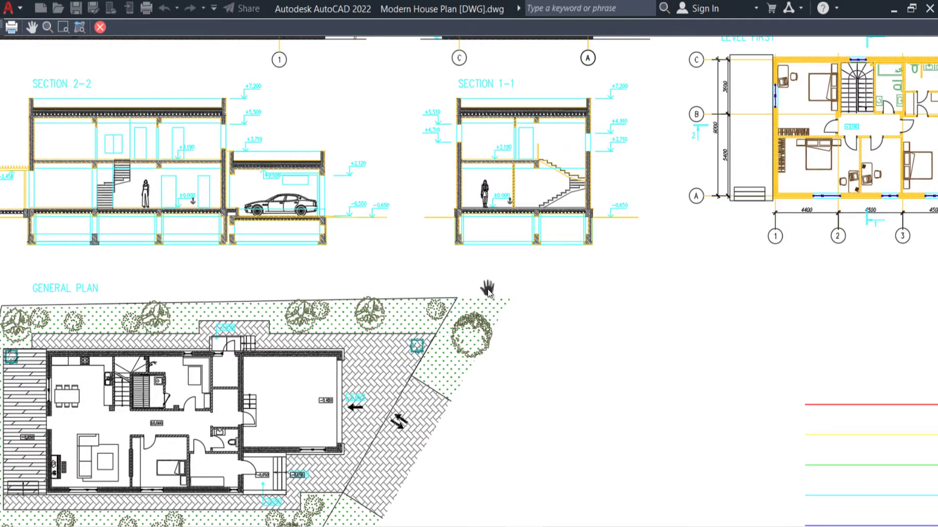
pyautogui.scroll(-2, 487, 291)
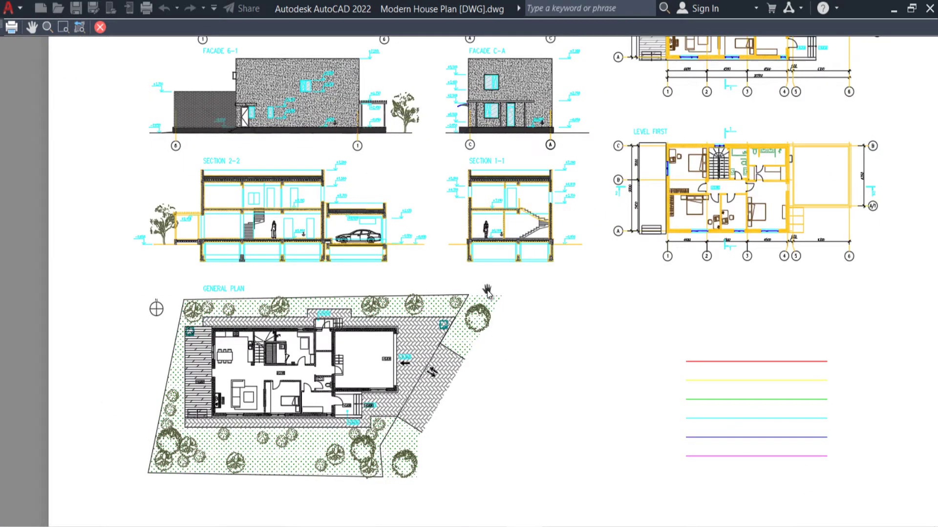
pyautogui.scroll(-2, 488, 292)
pyautogui.rightClick(485, 315)
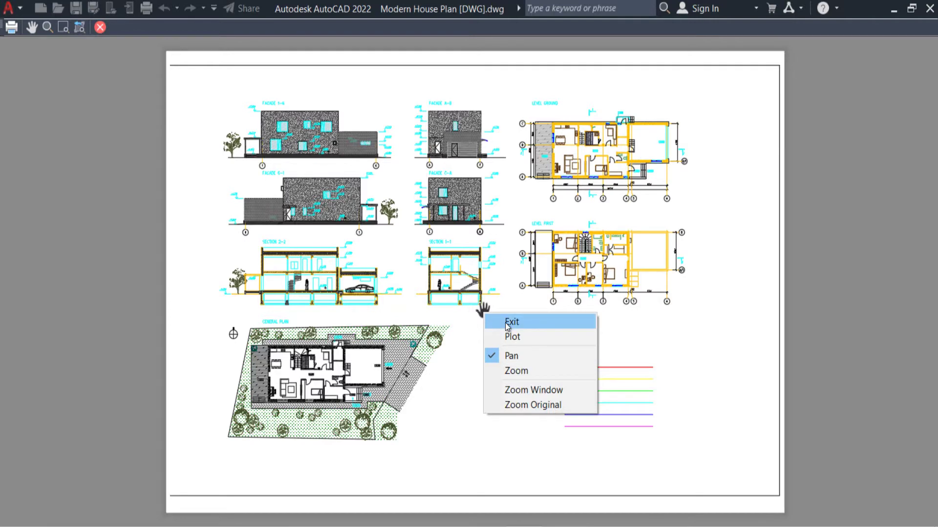
pyautogui.click(508, 322)
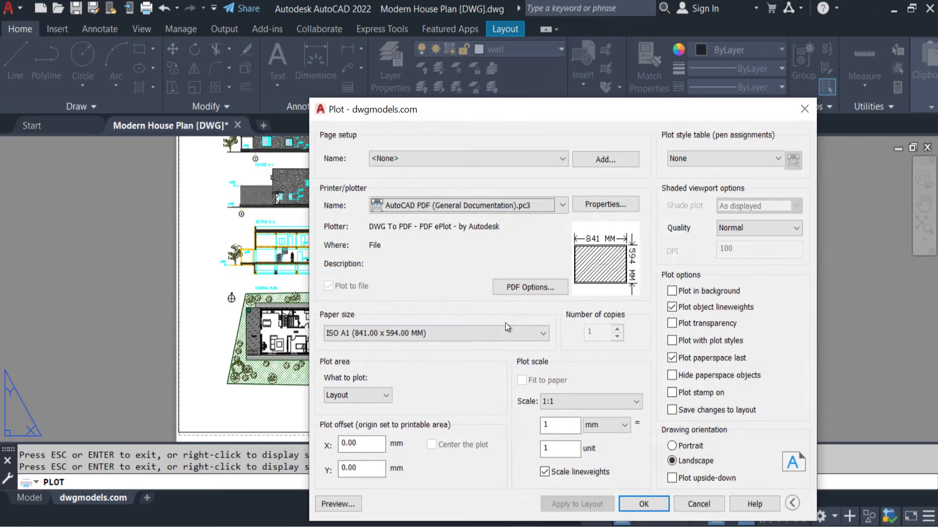
# Choose acad.ctb as the plot style table and preview the plot.
pyautogui.click(725, 158)
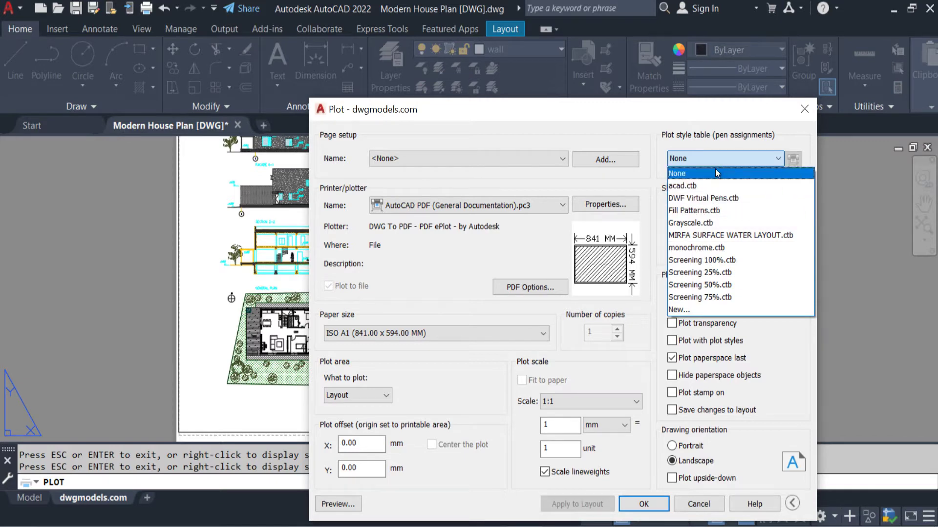
pyautogui.click(691, 186)
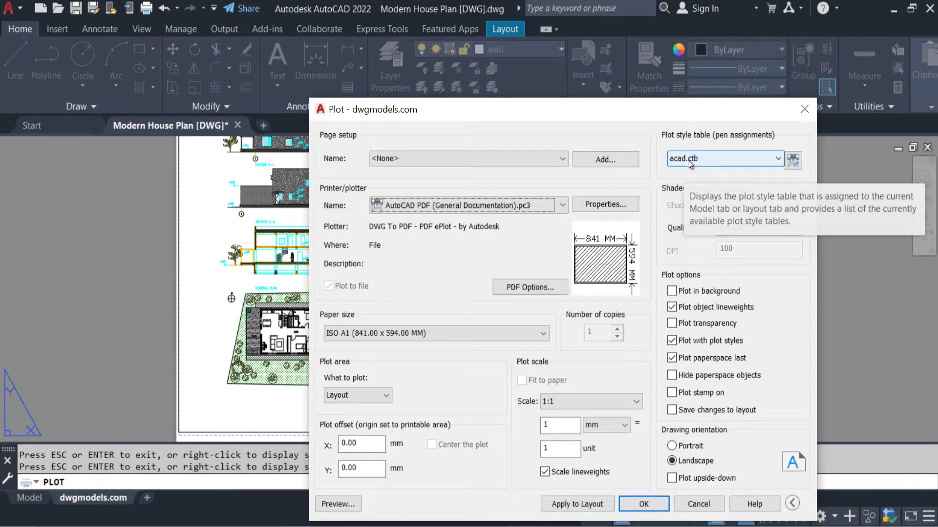
pyautogui.click(341, 504)
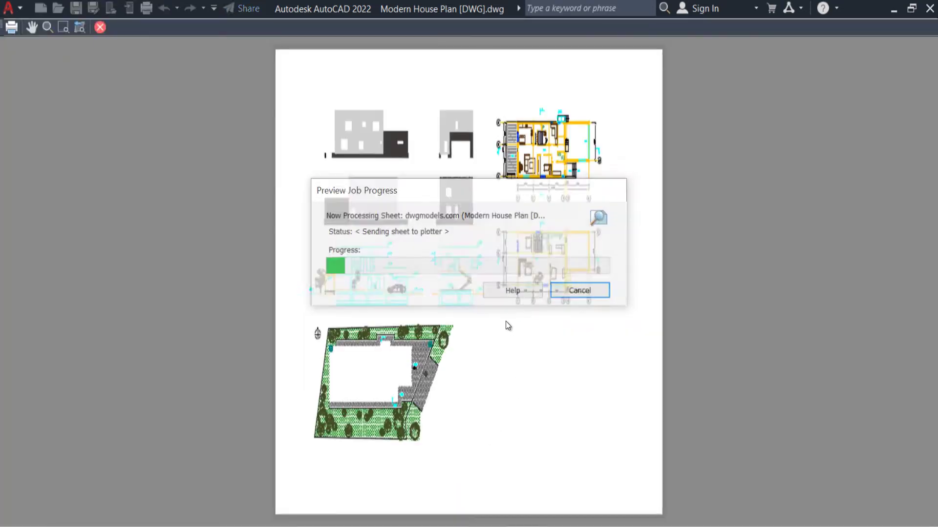
# Zoom into Section 1-1 to confirm it still prints in colour, then exit the preview.
pyautogui.scroll(3, 569, 337)
pyautogui.scroll(-3, 539, 345)
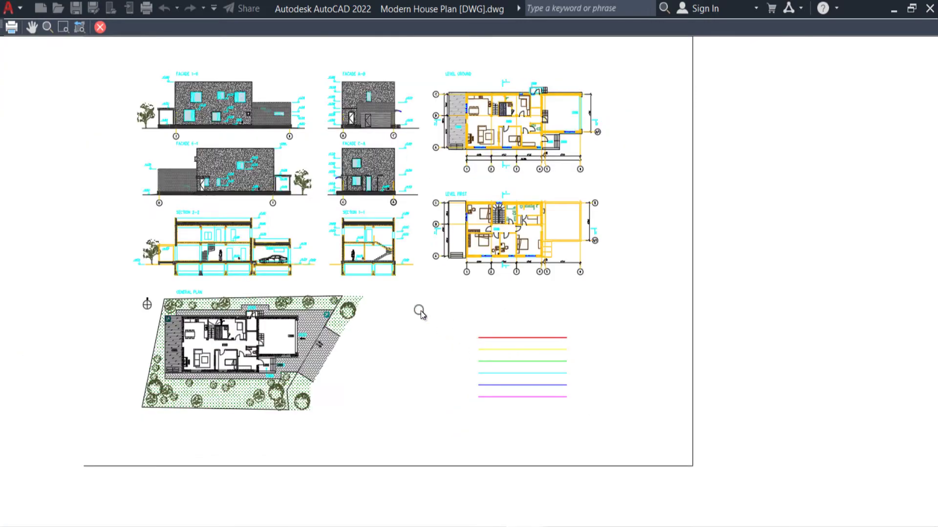
pyautogui.moveTo(418, 309); pyautogui.dragTo(517, 339, button='middle')
pyautogui.scroll(5, 445, 305)
pyautogui.scroll(3, 456, 248)
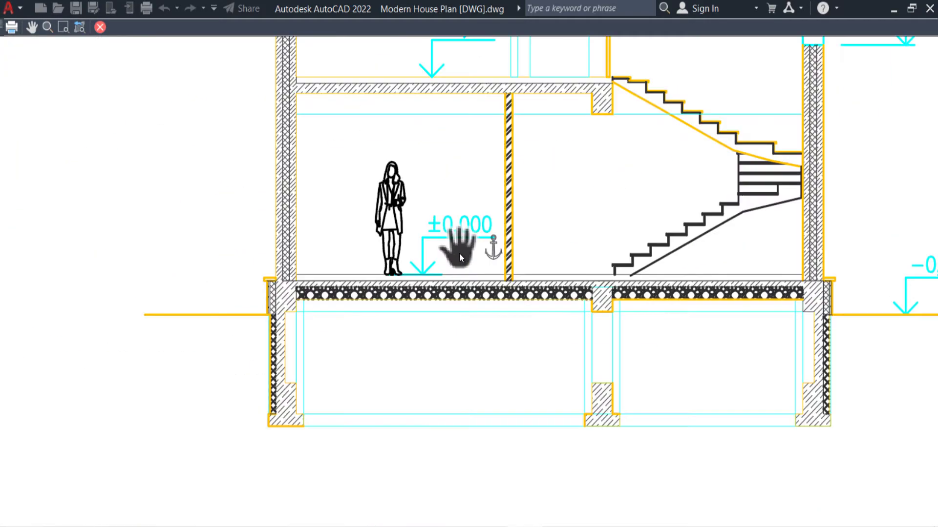
pyautogui.scroll(-8, 459, 253)
pyautogui.rightClick(459, 254)
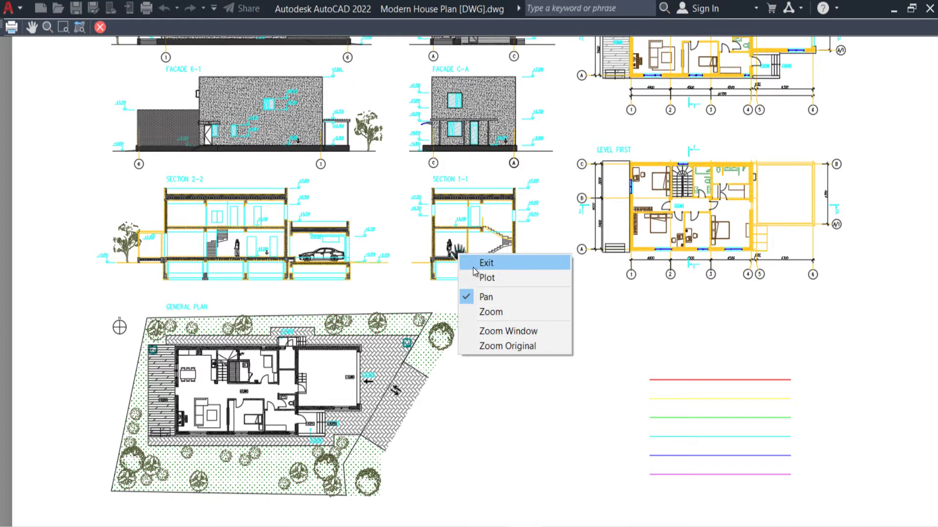
pyautogui.click(485, 263)
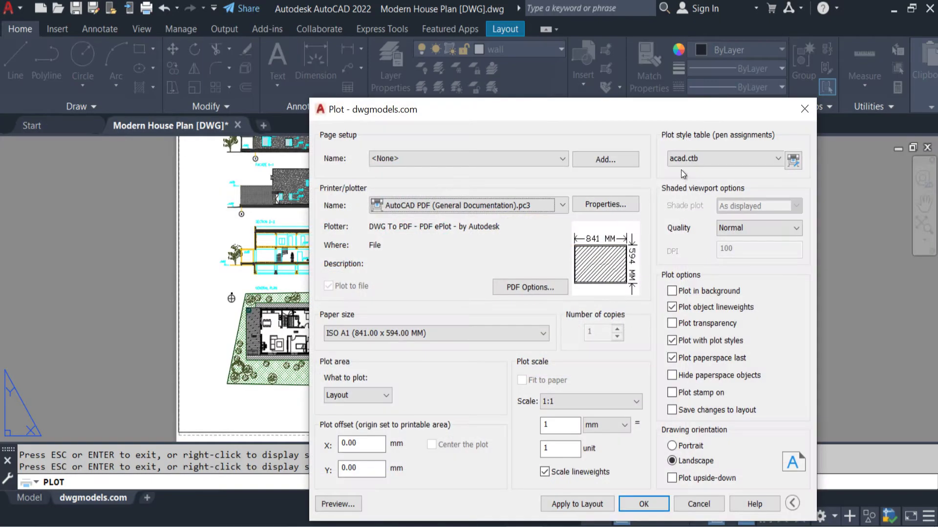
# Choose monochrome.ctb as the plot style table and preview the plot.
pyautogui.click(763, 164)
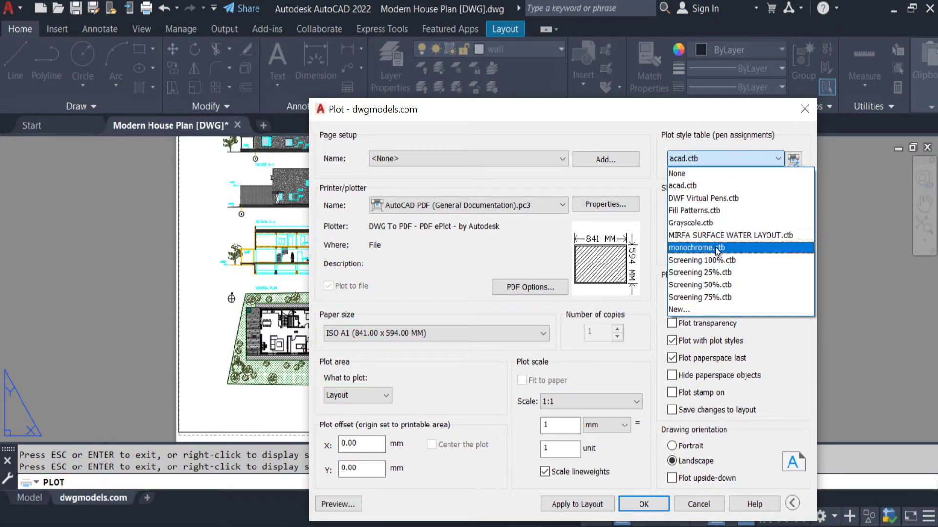
pyautogui.click(717, 249)
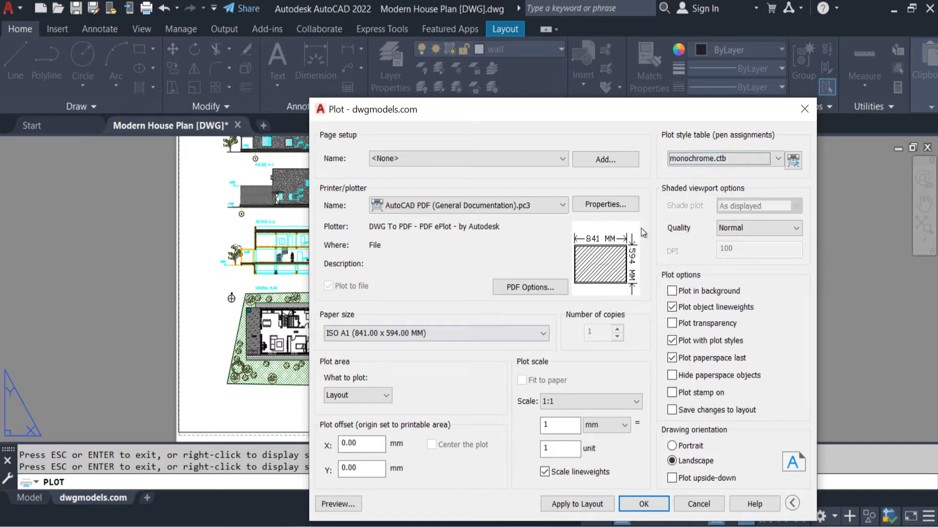
pyautogui.click(336, 504)
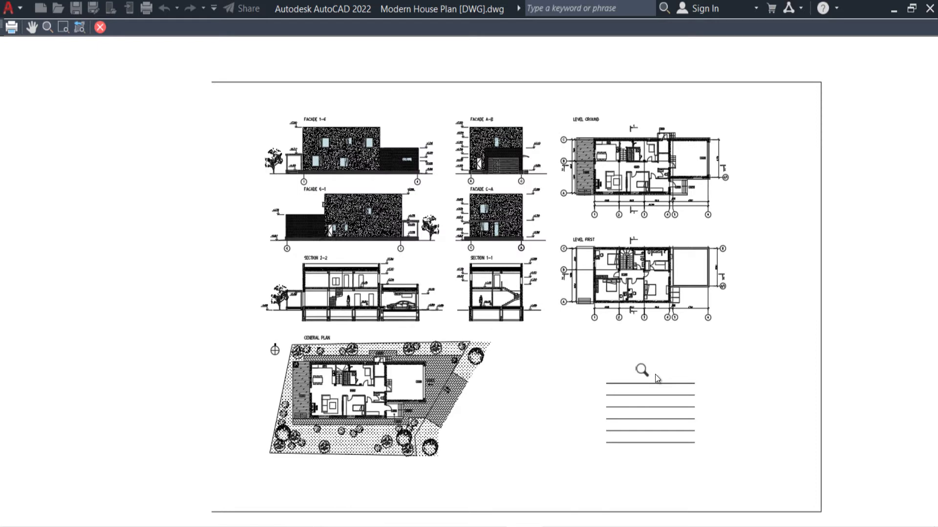
# View the black-and-white sheet at original zoom, then exit the preview.
pyautogui.rightClick(605, 259)
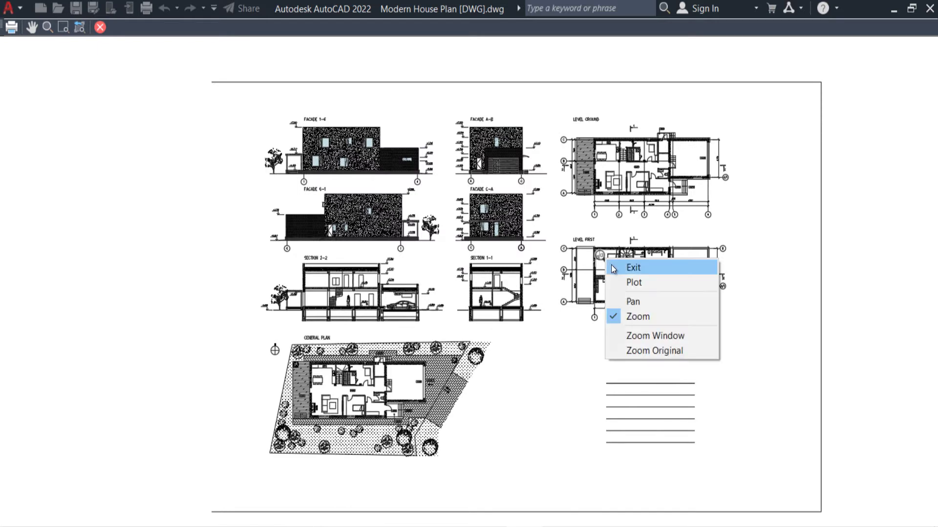
pyautogui.click(654, 351)
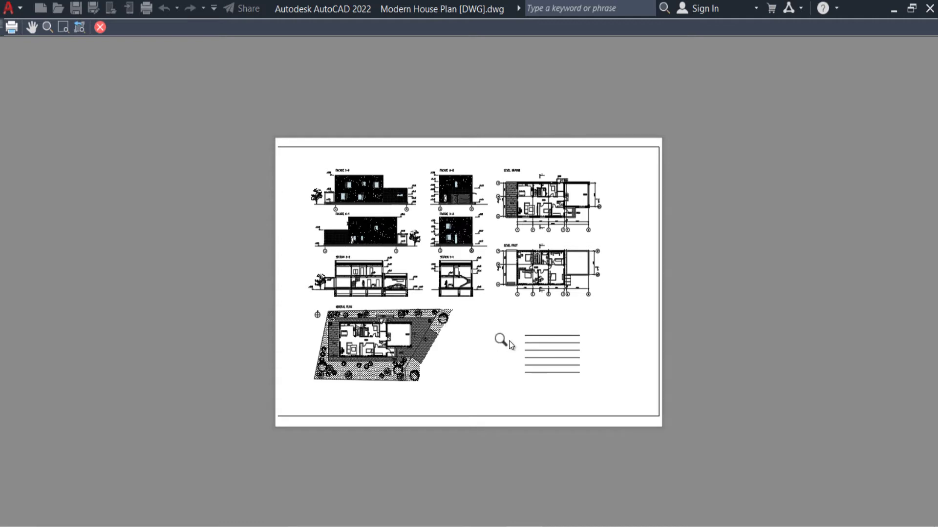
pyautogui.scroll(3, 505, 340)
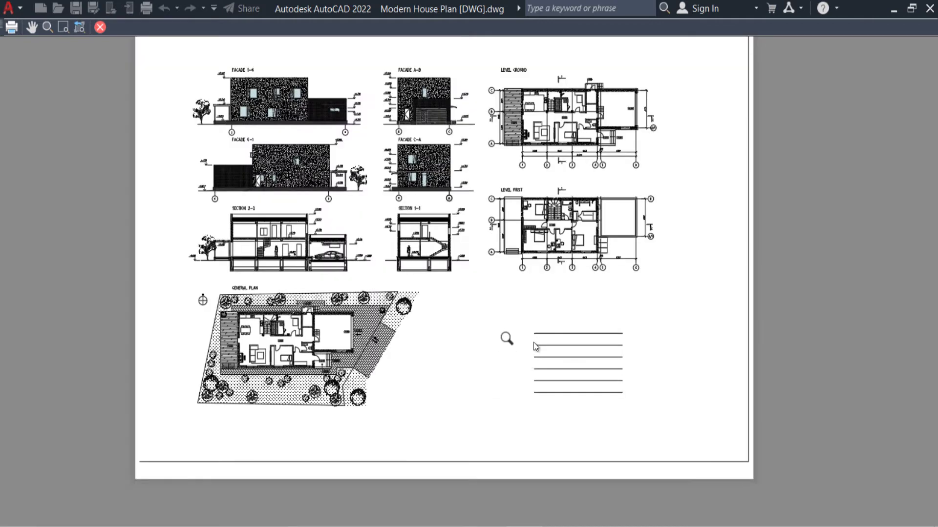
pyautogui.rightClick(544, 284)
pyautogui.click(556, 291)
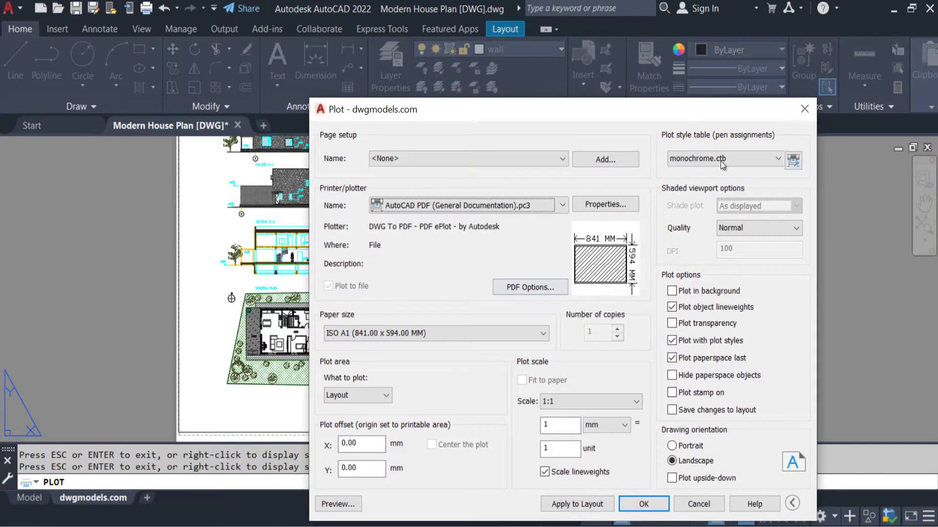
pyautogui.click(722, 156)
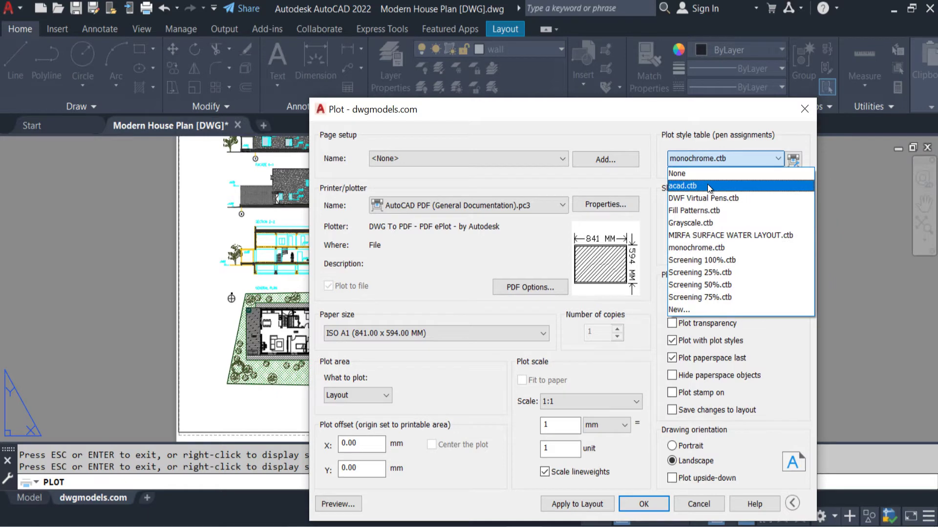
# Keep monochrome.ctb in the plot style list and cancel the Plot dialog without plotting.
pyautogui.click(708, 139)
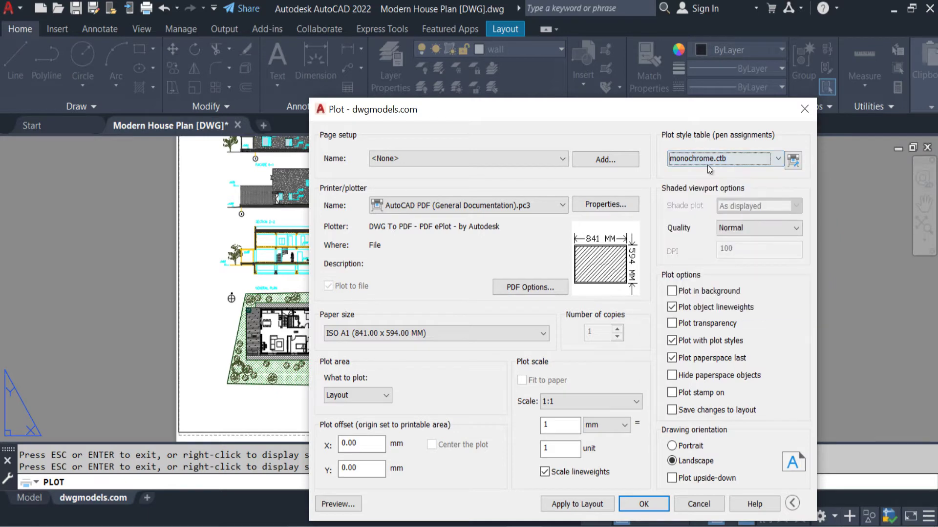
pyautogui.click(708, 163)
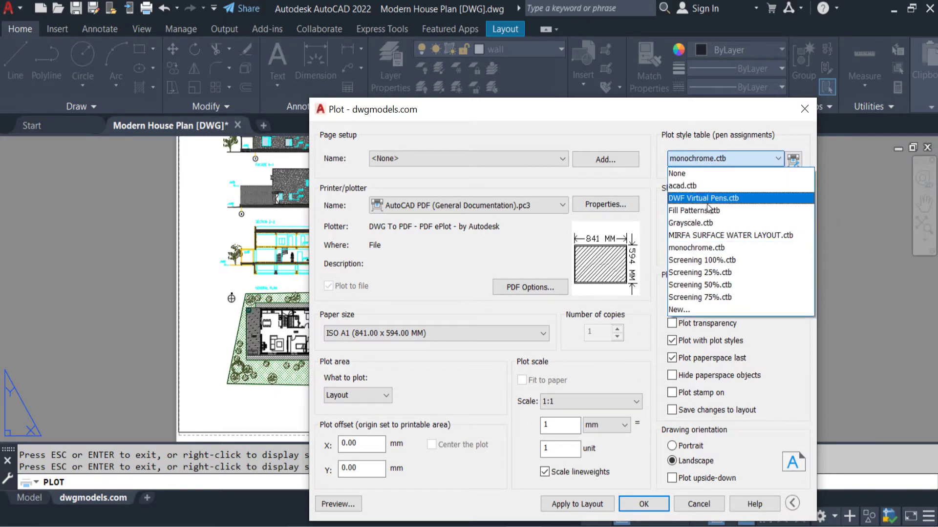
pyautogui.click(713, 128)
pyautogui.click(707, 160)
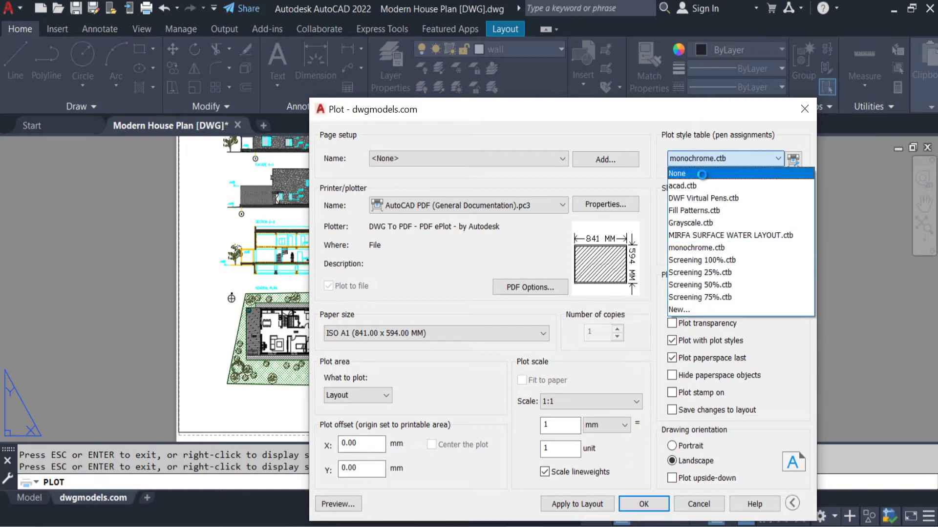
pyautogui.click(702, 175)
pyautogui.click(699, 504)
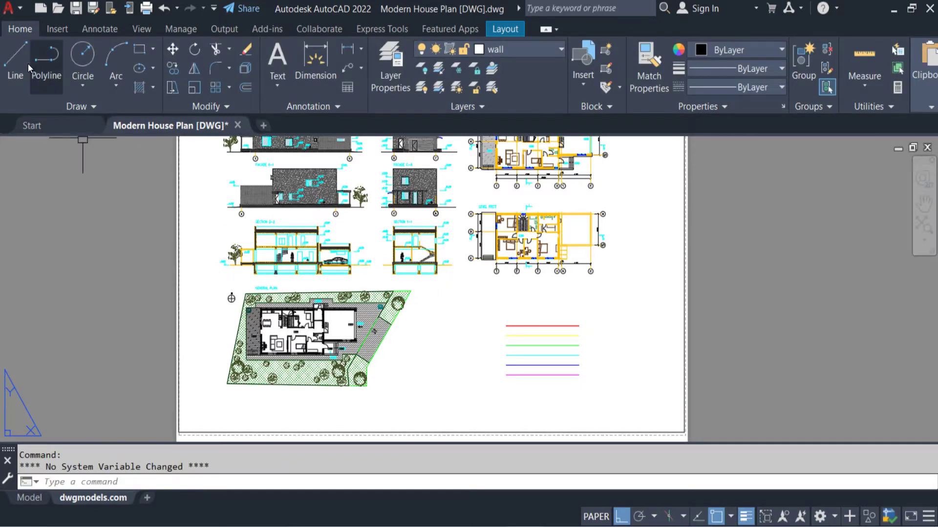
pyautogui.click(9, 8)
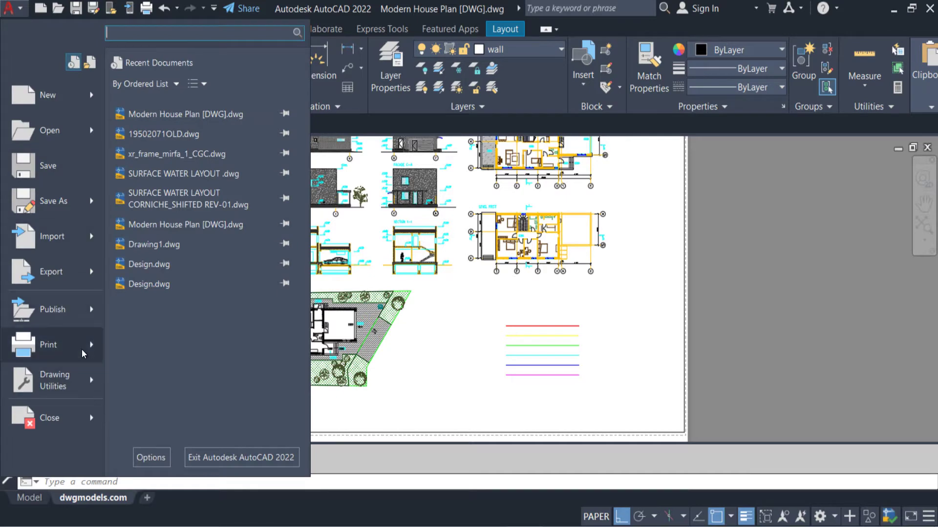
# Open the Plot Styles folder via Manage Plot Styles, maximise it, and launch Add-A-Plot Style Table Wizard.
pyautogui.moveTo(82, 350)
pyautogui.scroll(-2, 210, 434)
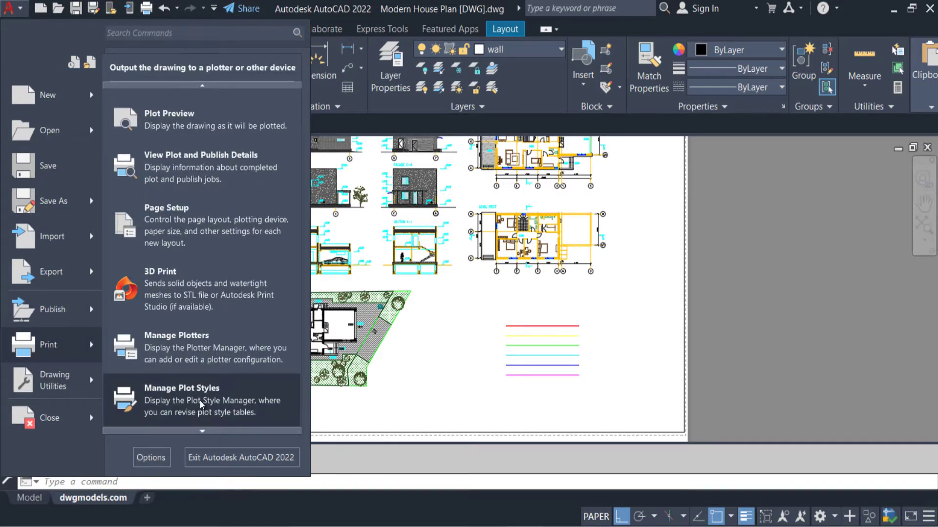
pyautogui.click(200, 400)
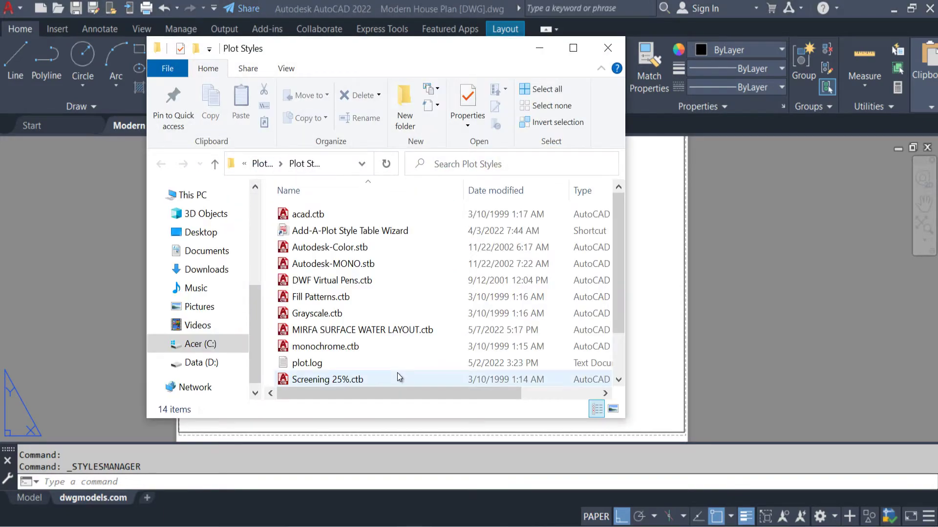
pyautogui.click(578, 59)
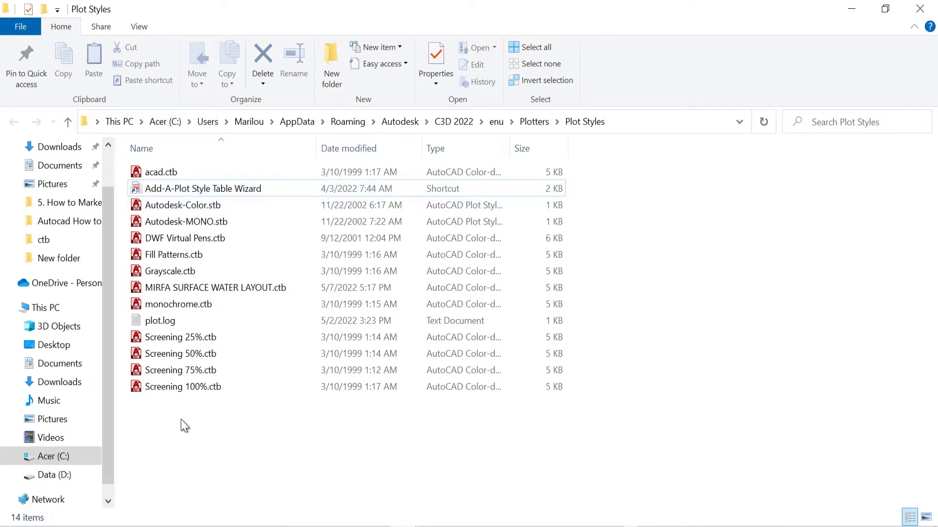
pyautogui.doubleClick(222, 192)
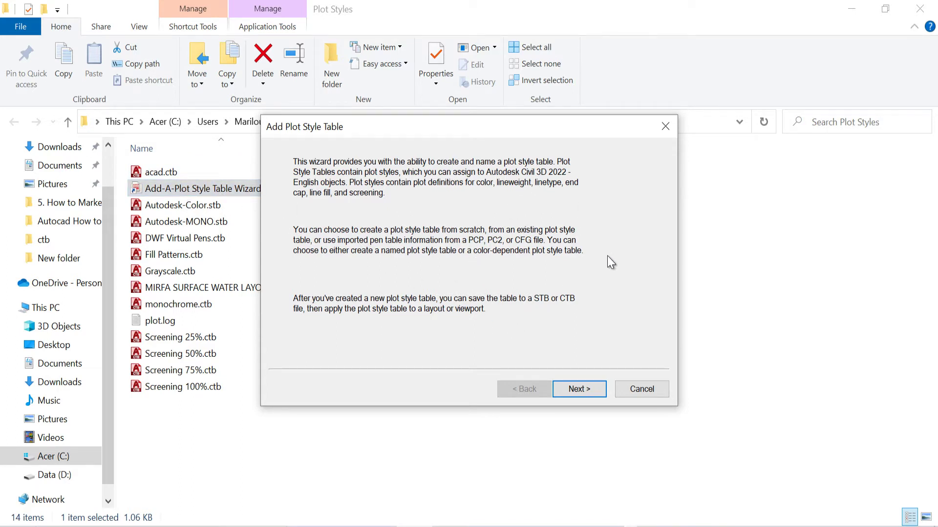
# Build a color-dependent plot style table from scratch and name it Building.
pyautogui.click(582, 392)
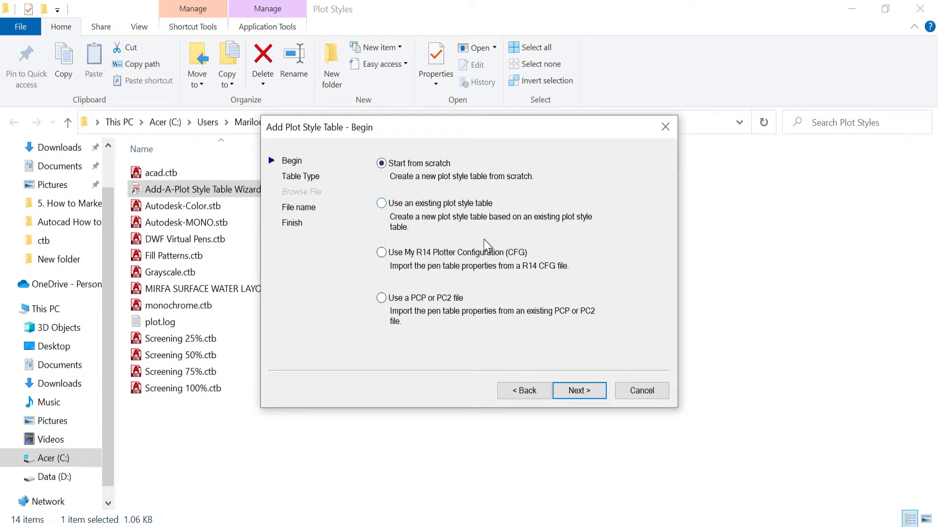
pyautogui.click(571, 391)
pyautogui.click(394, 237)
pyautogui.click(394, 303)
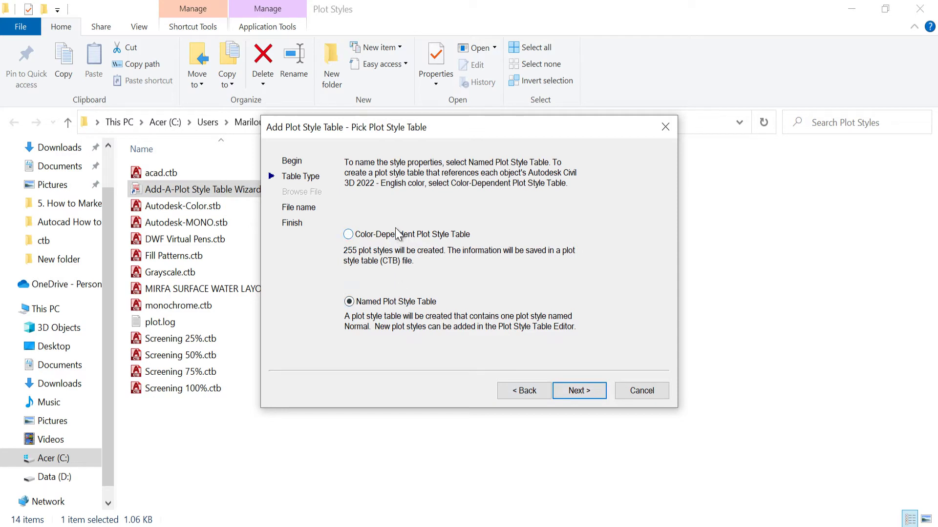
pyautogui.click(398, 239)
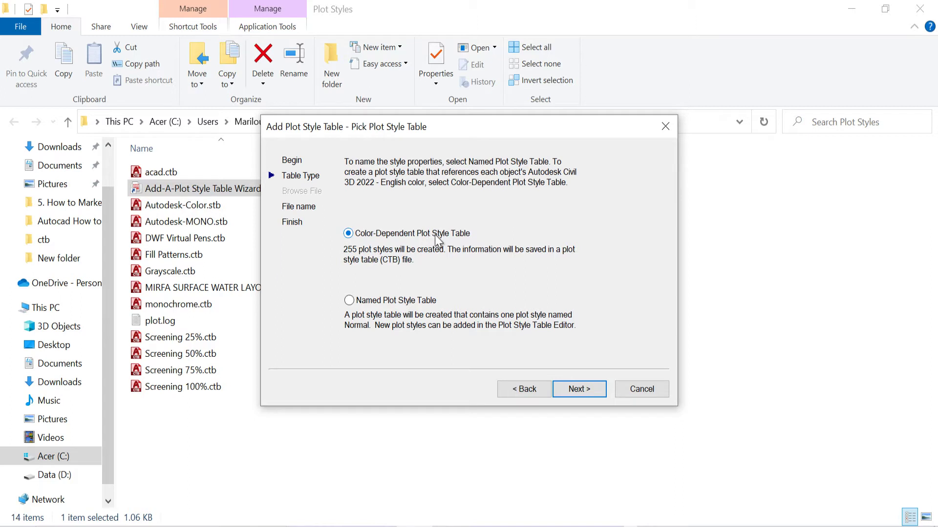
pyautogui.click(584, 394)
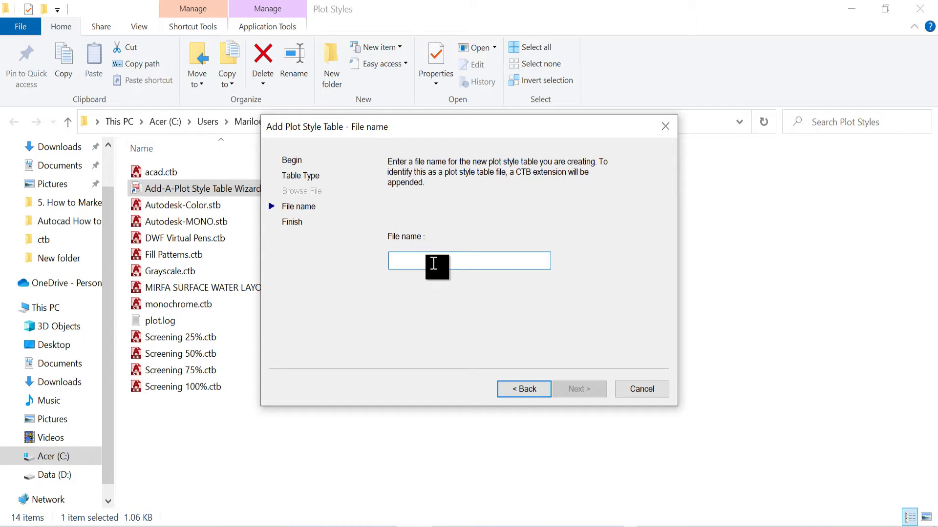
pyautogui.write('Building')
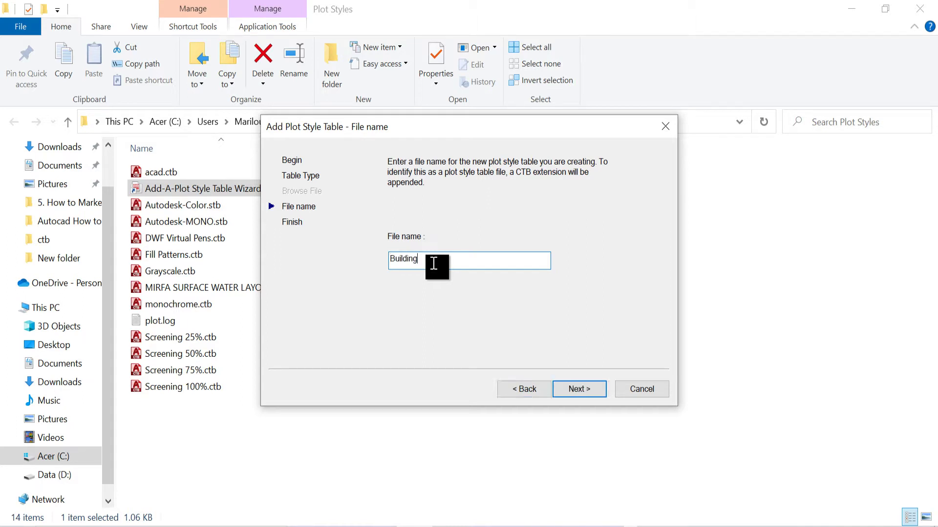
pyautogui.hotkey('ctrl', 'a')
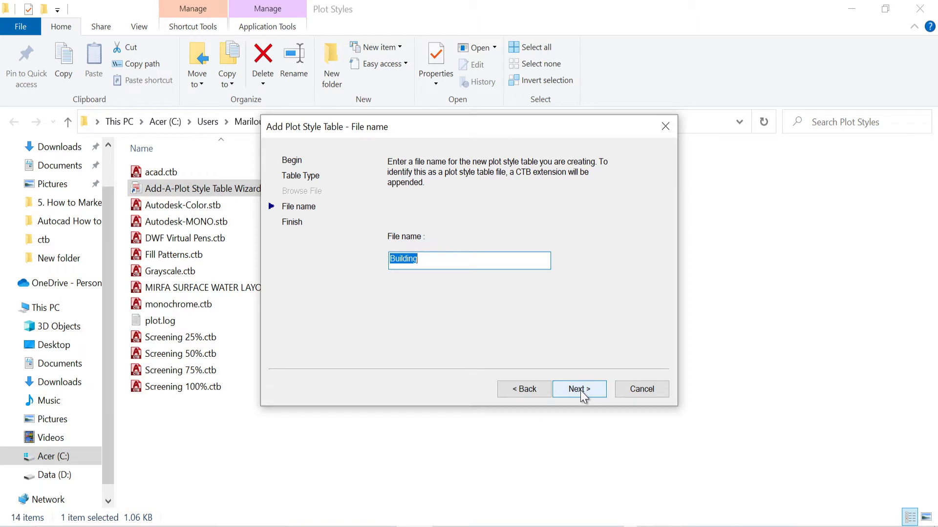
pyautogui.click(580, 389)
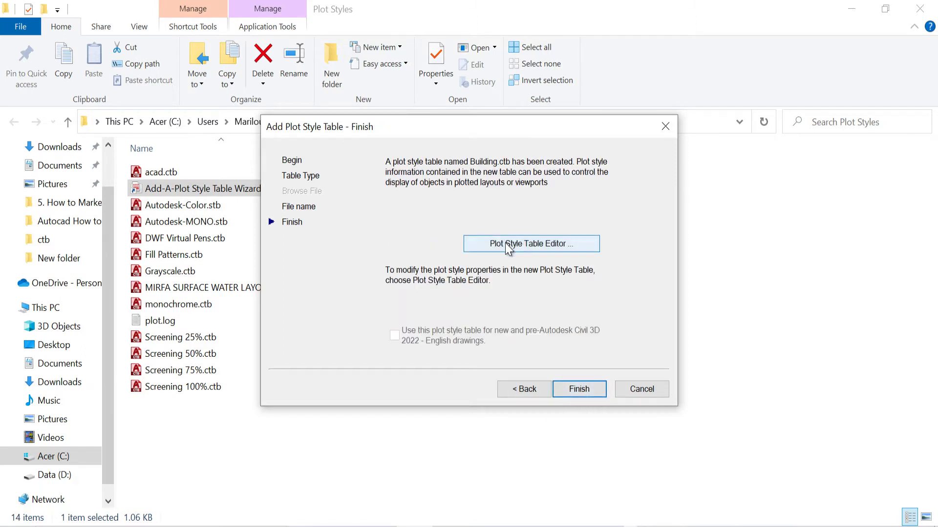
pyautogui.click(546, 249)
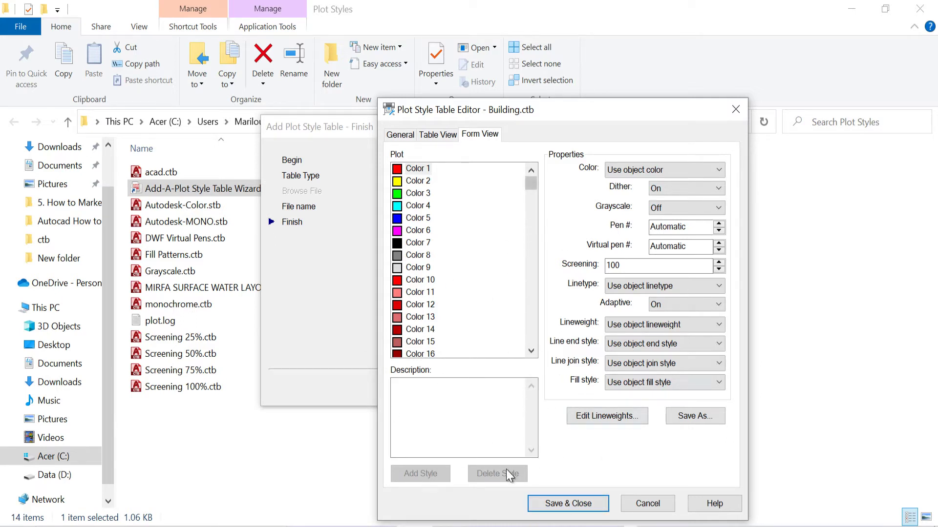
pyautogui.click(575, 505)
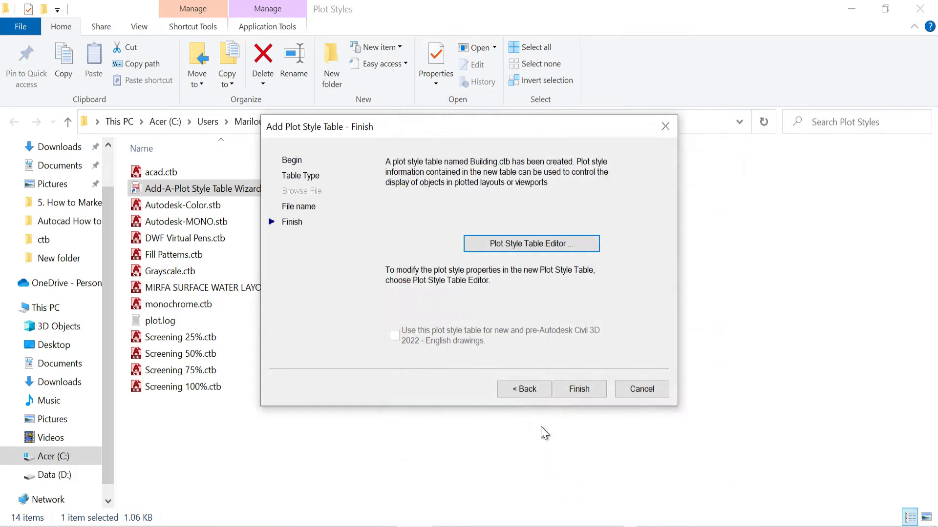
# Finish the wizard so Building.ctb appears in the Plot Styles folder.
pyautogui.click(581, 389)
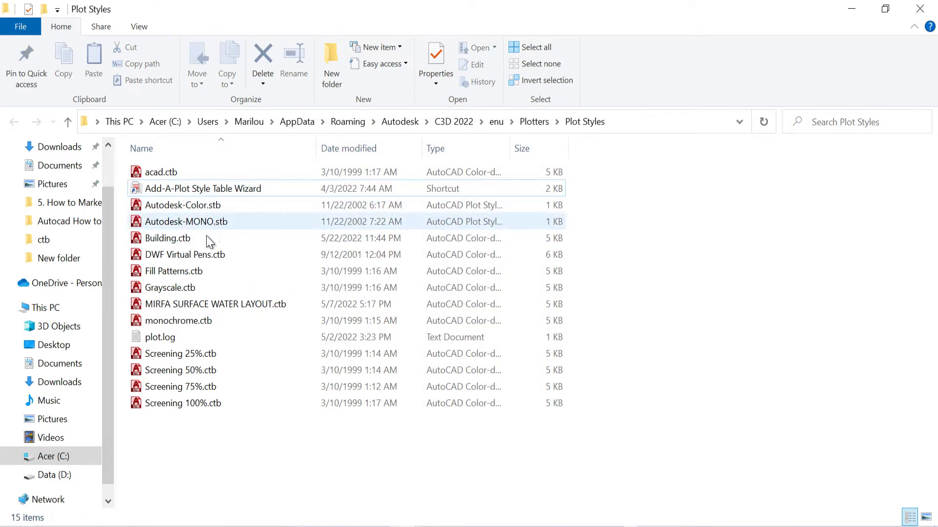
pyautogui.click(172, 238)
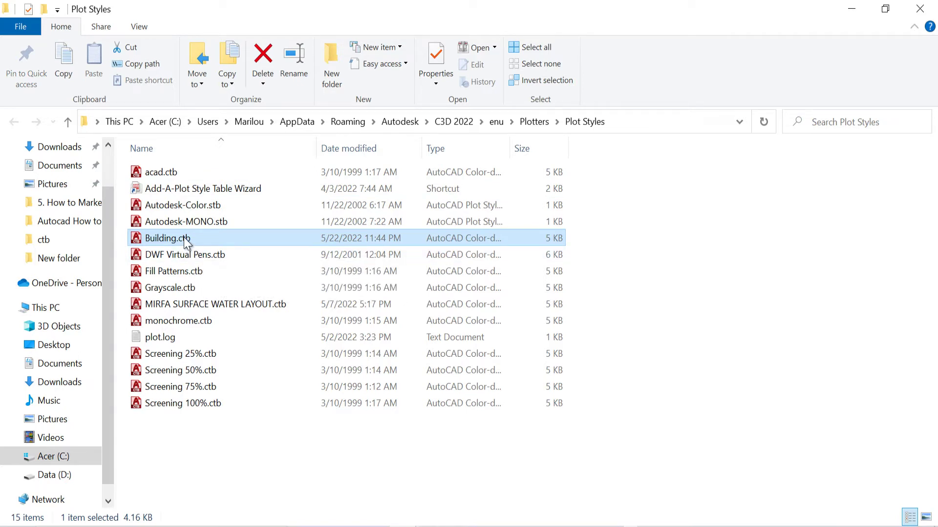
pyautogui.click(218, 394)
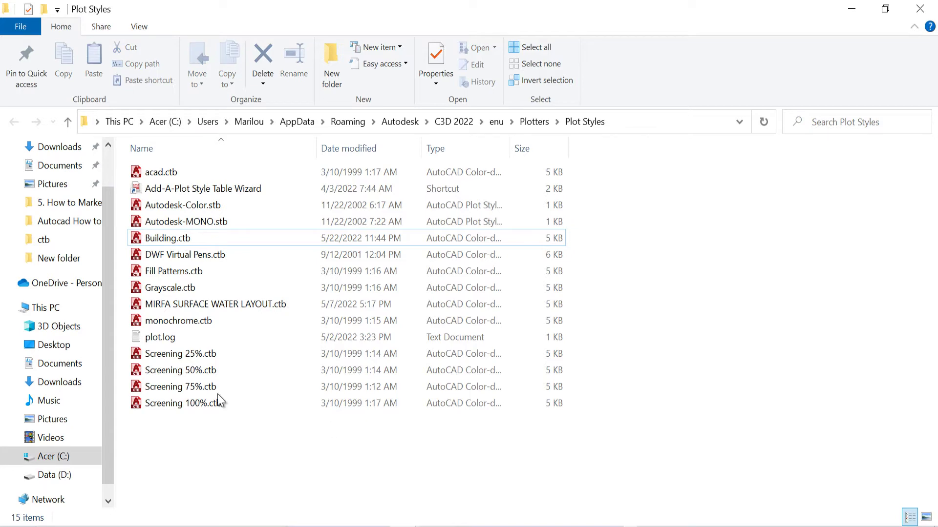
# Open Building.ctb in its editor, look at Table View and Form View, then cancel.
pyautogui.doubleClick(178, 238)
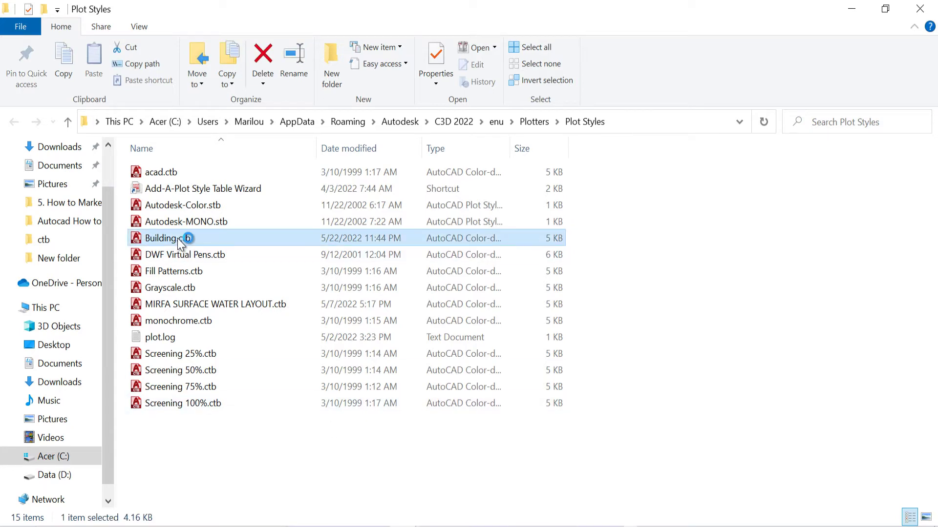
pyautogui.click(361, 89)
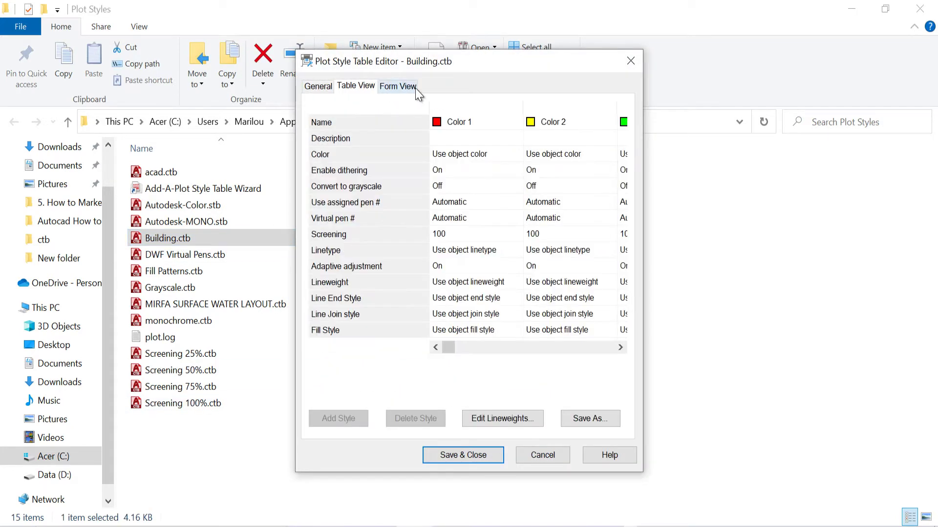
pyautogui.click(412, 88)
pyautogui.click(543, 455)
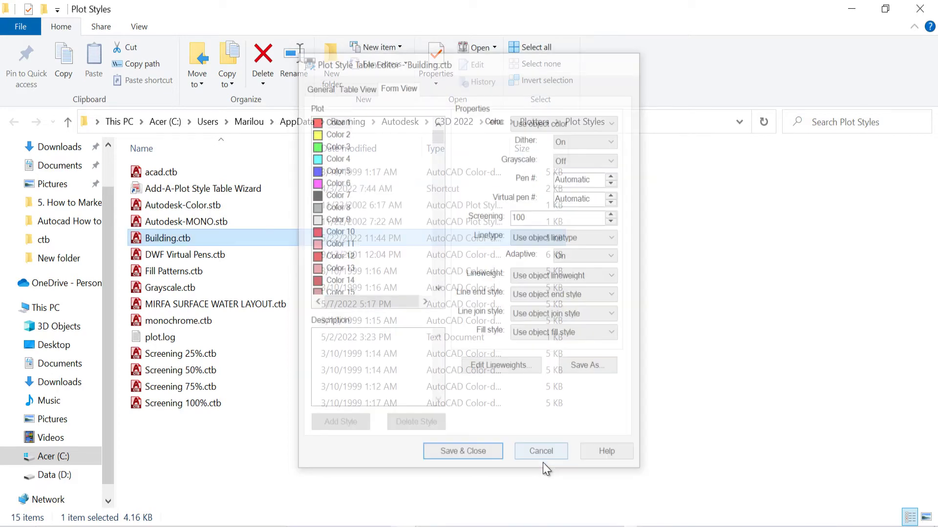
pyautogui.doubleClick(216, 188)
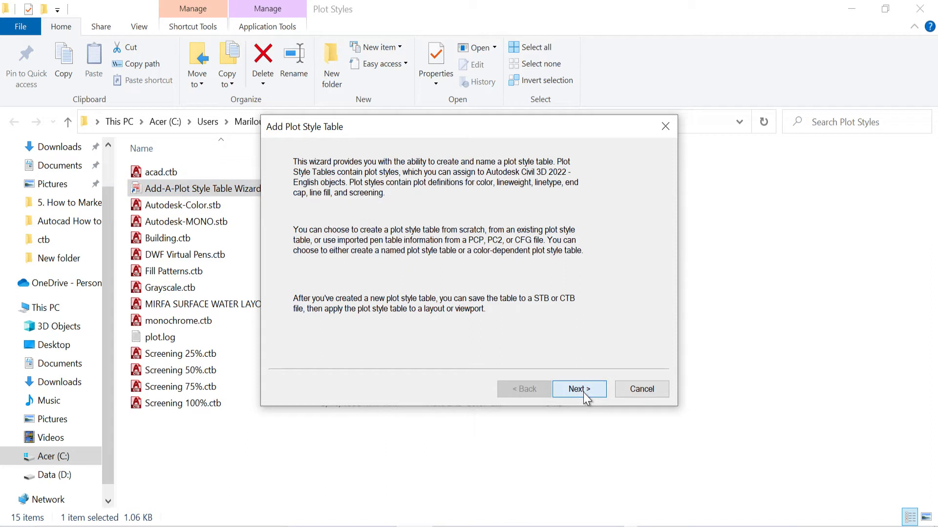
pyautogui.click(583, 390)
pyautogui.click(398, 205)
pyautogui.click(585, 389)
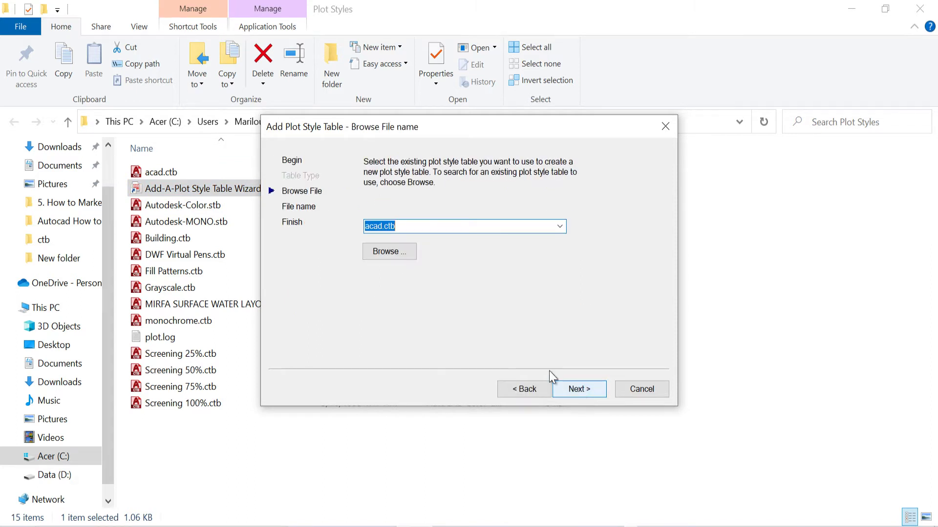
pyautogui.click(586, 388)
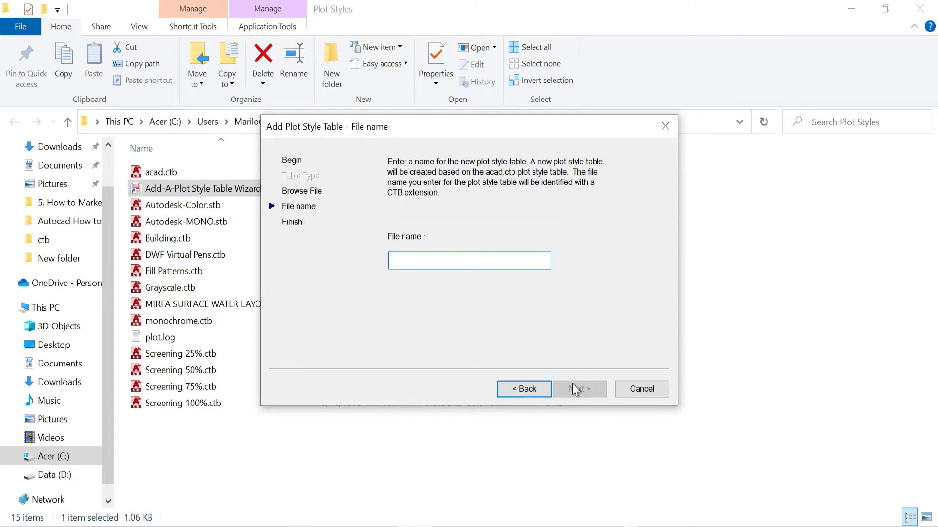
pyautogui.click(517, 397)
pyautogui.click(517, 394)
pyautogui.click(517, 394)
pyautogui.click(626, 388)
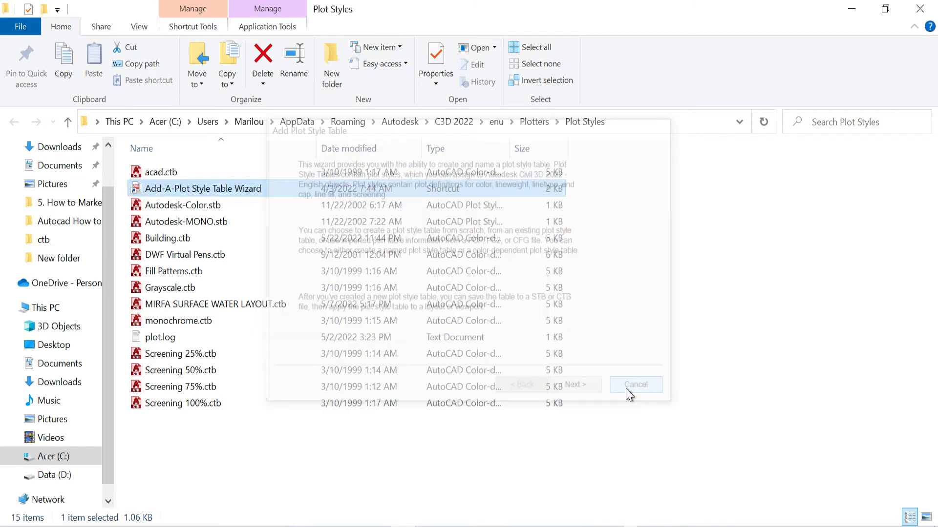
pyautogui.press('b')
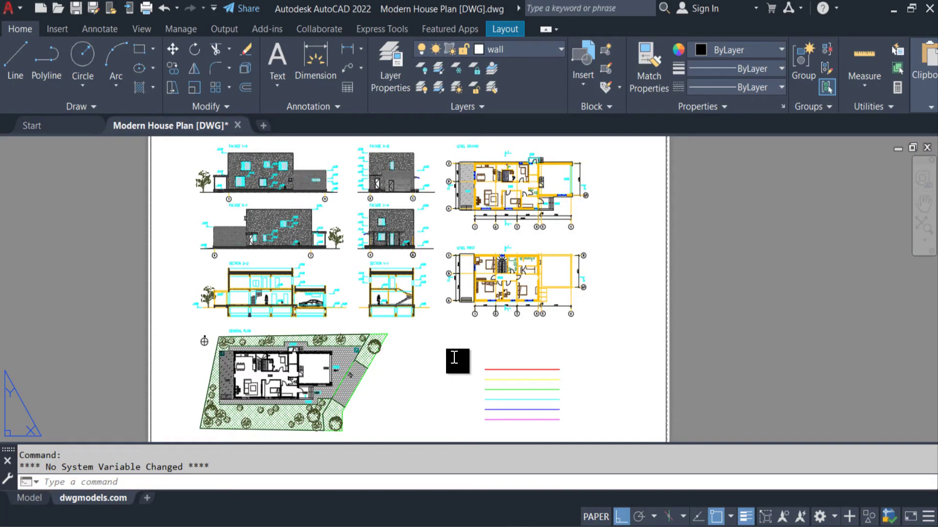
# Using Ctrl+P, pick Building.ctb, apply it to the layout, and preview the sheet.
pyautogui.hotkey('ctrl', 'p')
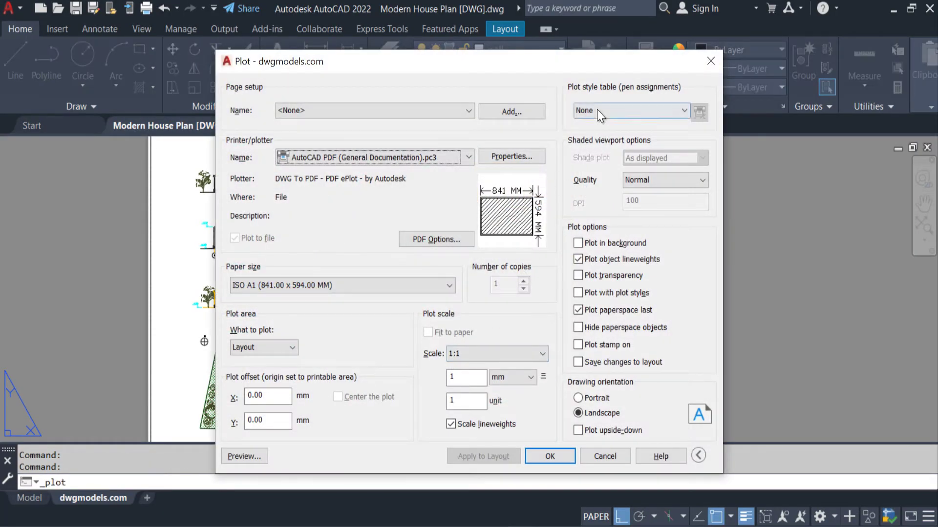
pyautogui.click(597, 111)
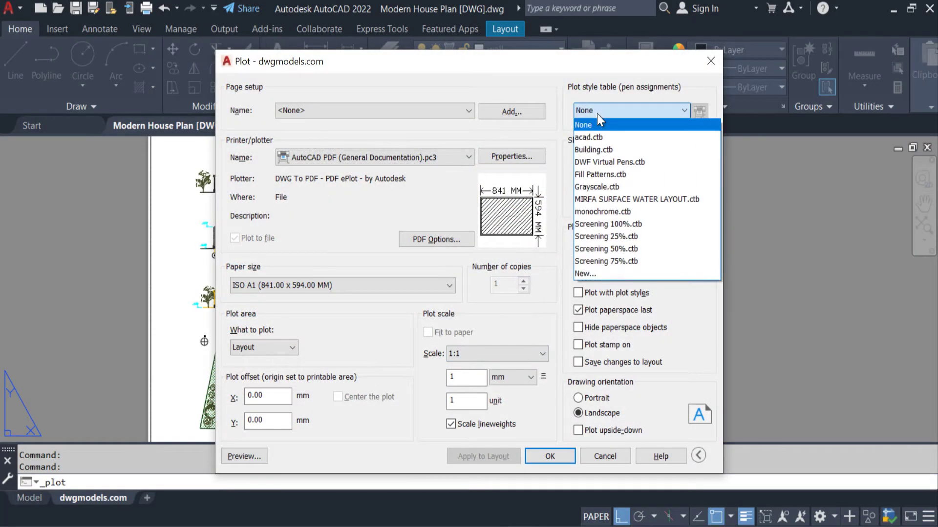
pyautogui.click(611, 152)
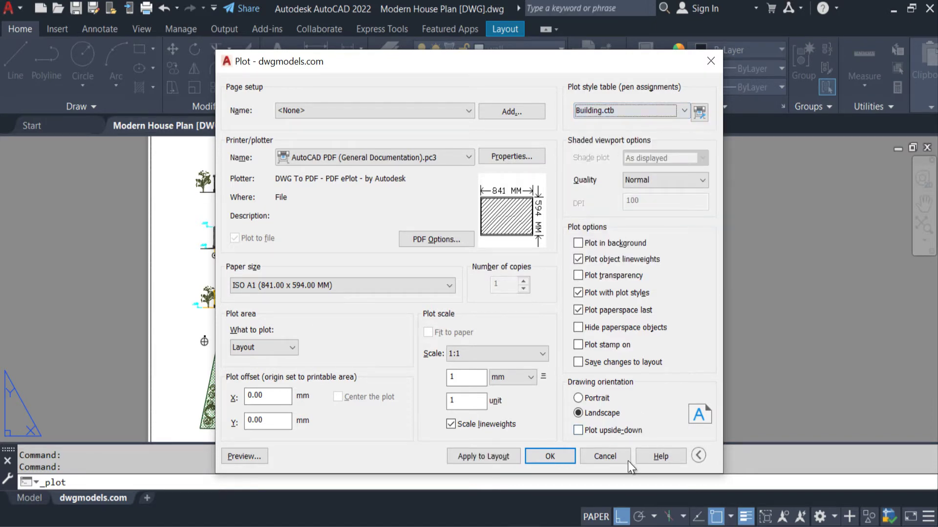
pyautogui.click(495, 450)
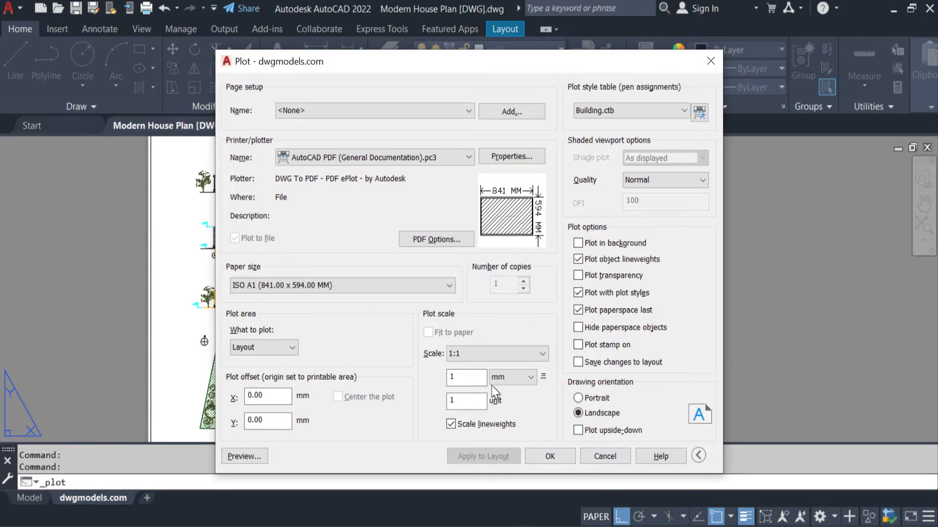
pyautogui.click(245, 456)
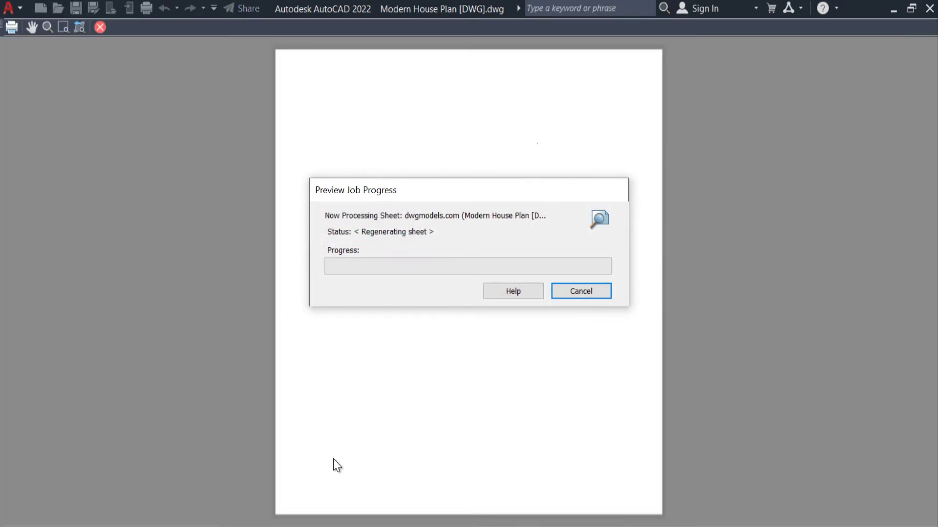
# Zoom and pan the Building.ctb preview, seeing the sheet still plot in colour, then exit.
pyautogui.scroll(5, 583, 330)
pyautogui.scroll(-2, 583, 333)
pyautogui.scroll(-3, 583, 333)
pyautogui.scroll(4, 338, 206)
pyautogui.scroll(-3, 356, 218)
pyautogui.moveTo(494, 242); pyautogui.dragTo(496, 303, button='middle')
pyautogui.scroll(-2, 493, 299)
pyautogui.scroll(6, 542, 169)
pyautogui.scroll(-1, 484, 193)
pyautogui.scroll(-5, 480, 193)
pyautogui.scroll(3, 403, 308)
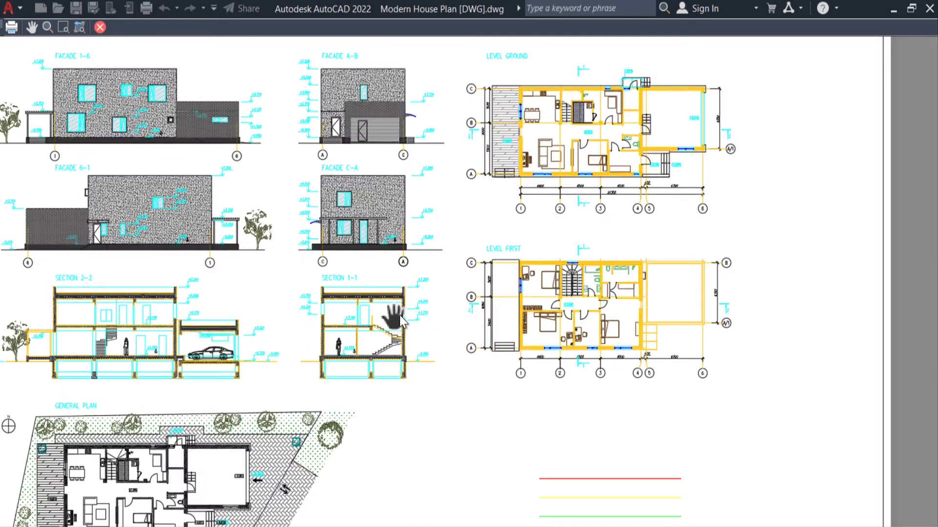
pyautogui.scroll(-3, 475, 295)
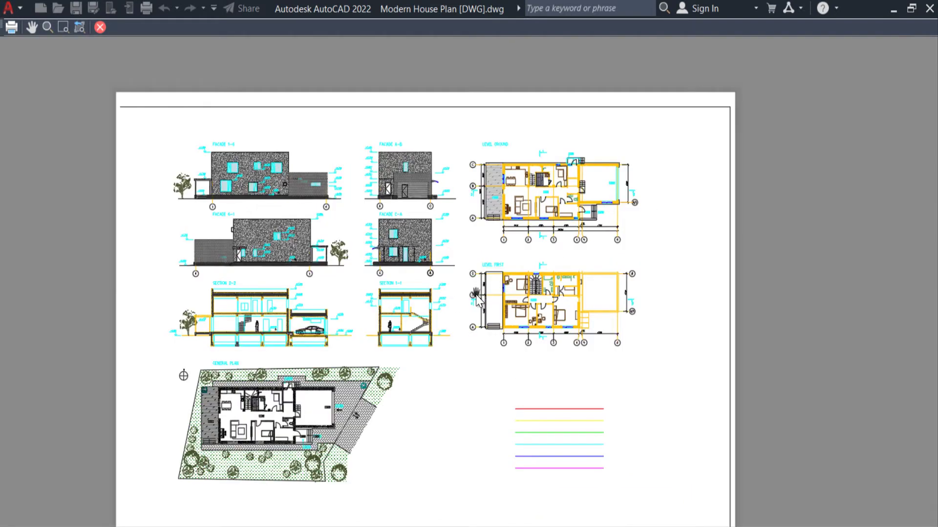
pyautogui.rightClick(476, 295)
pyautogui.click(496, 300)
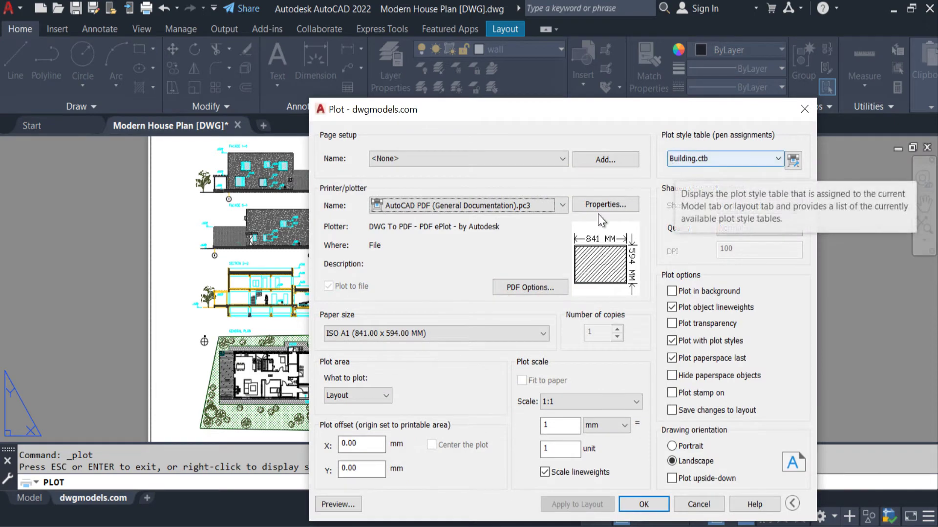
# Set Color 1 in Building.ctb to plot Blue, save the table, and preview the sheet.
pyautogui.click(793, 160)
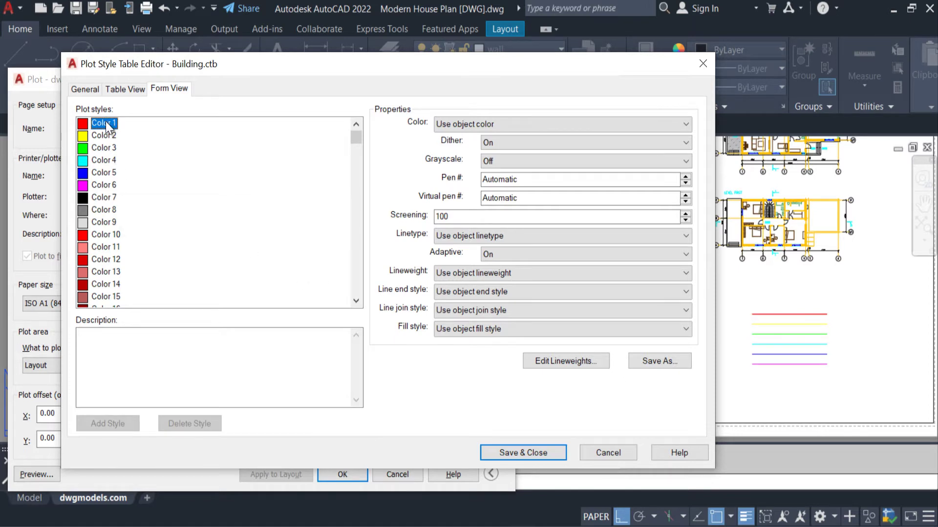
pyautogui.click(495, 118)
pyautogui.click(496, 101)
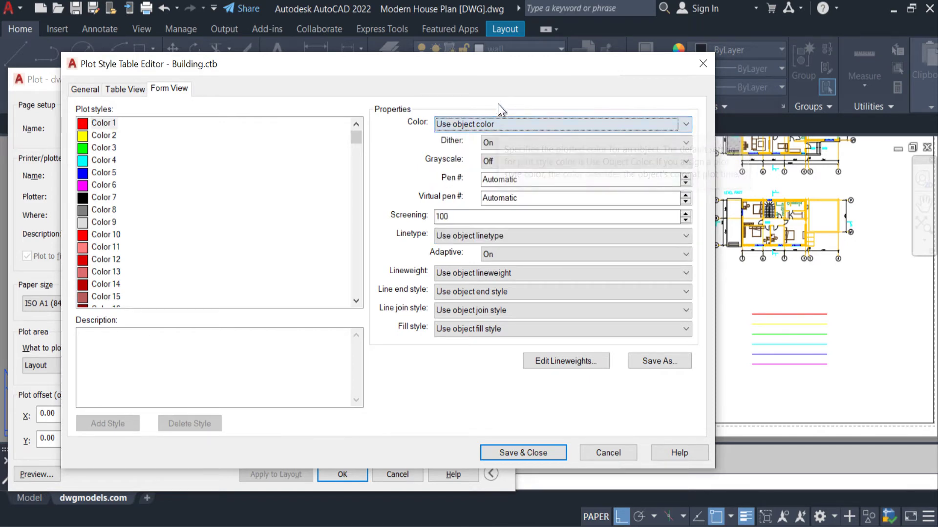
pyautogui.click(459, 125)
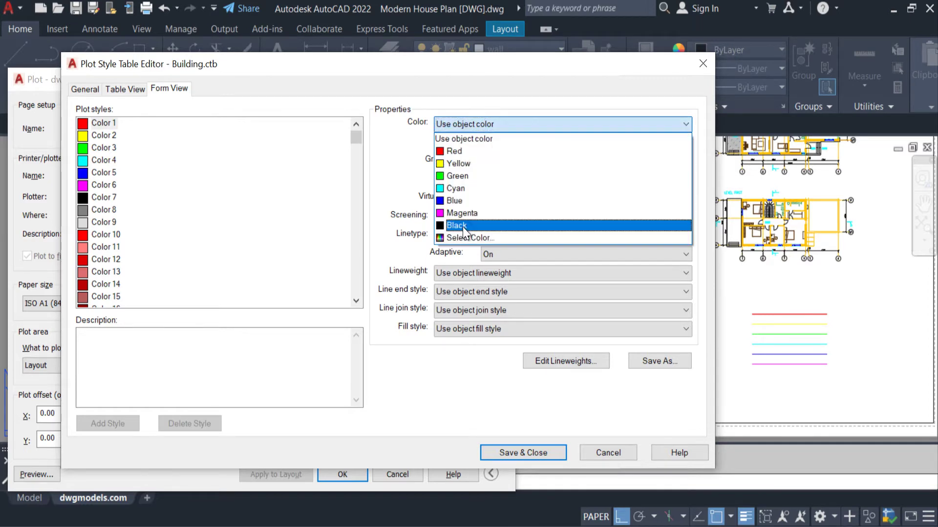
pyautogui.click(459, 200)
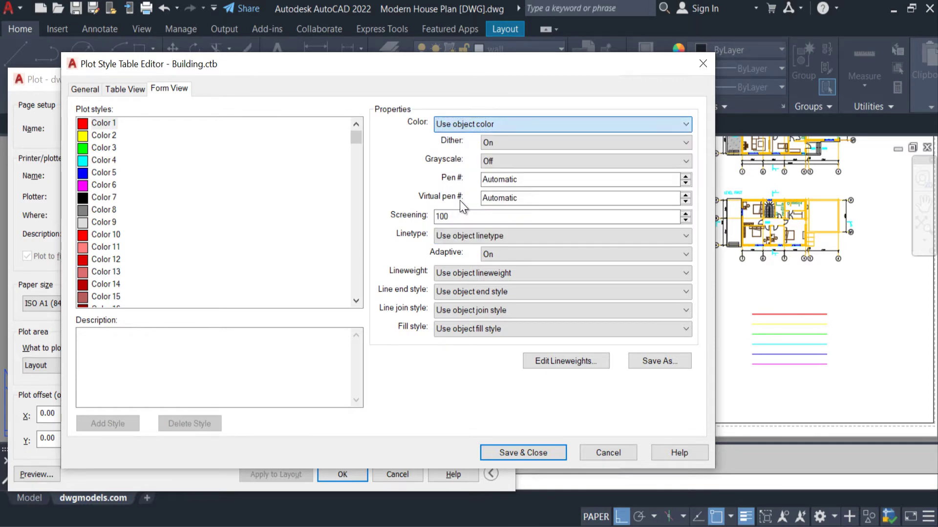
pyautogui.click(537, 451)
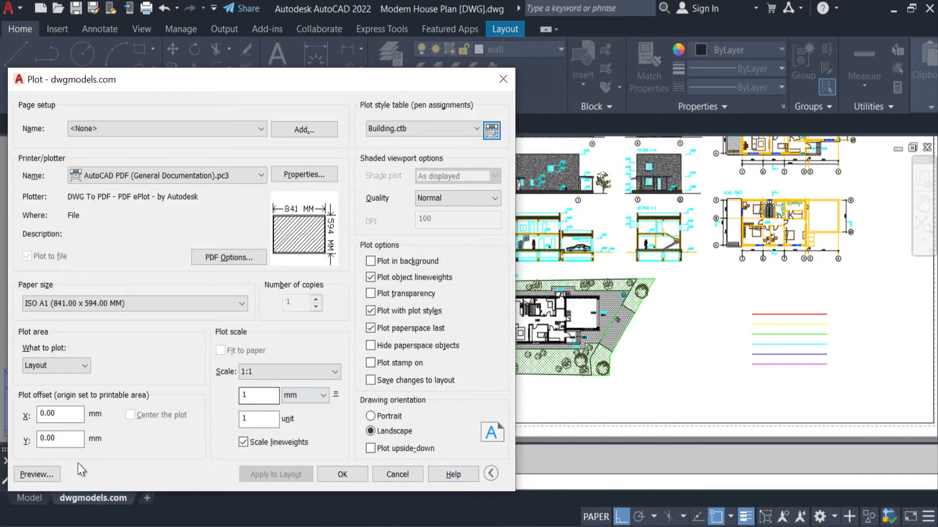
pyautogui.click(38, 474)
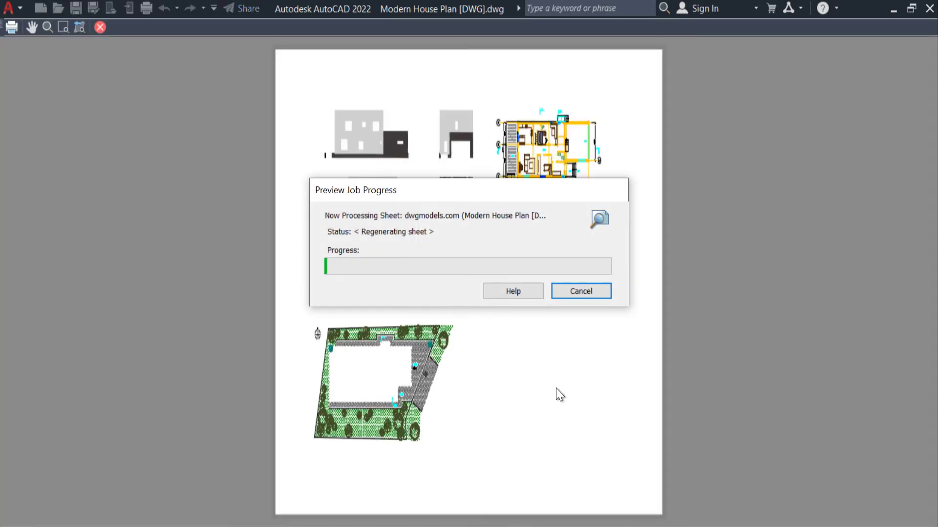
# Zoom into the preview's legend to confirm the formerly red top line now plots blue.
pyautogui.scroll(10, 537, 347)
pyautogui.scroll(-2, 405, 254)
pyautogui.scroll(2, 730, 242)
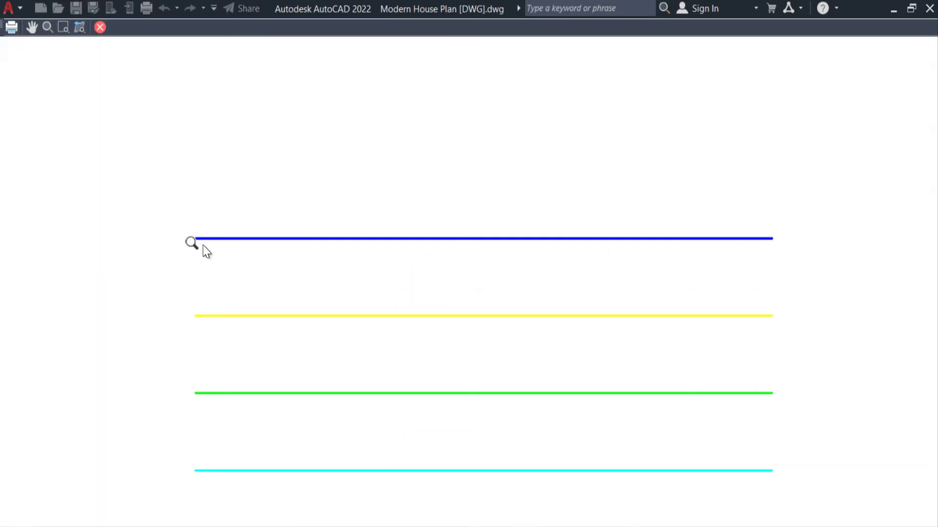
pyautogui.rightClick(699, 210)
# Exit the preview and reopen Building.ctb with the Color 6 style selected.
pyautogui.click(715, 221)
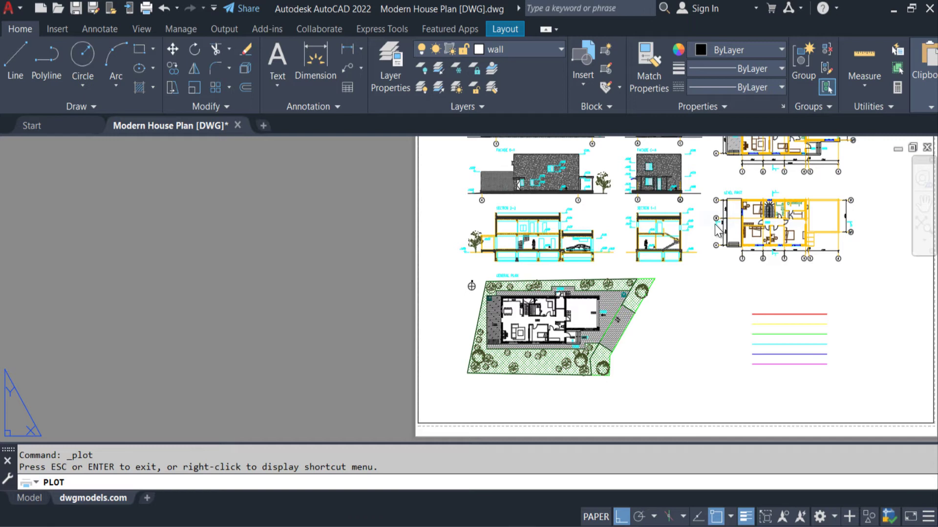
pyautogui.moveTo(675, 105); pyautogui.dragTo(454, 122)
pyautogui.click(570, 178)
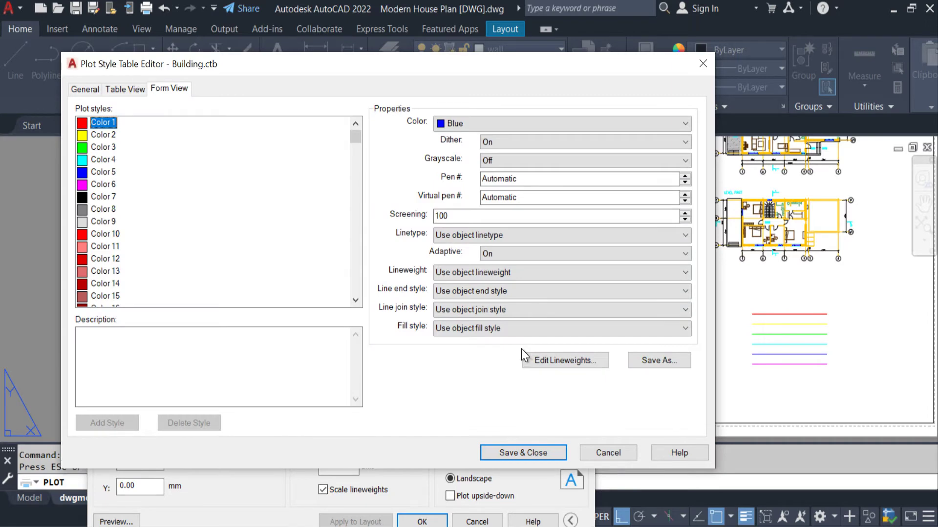
pyautogui.press('Tab')
pyautogui.click(103, 184)
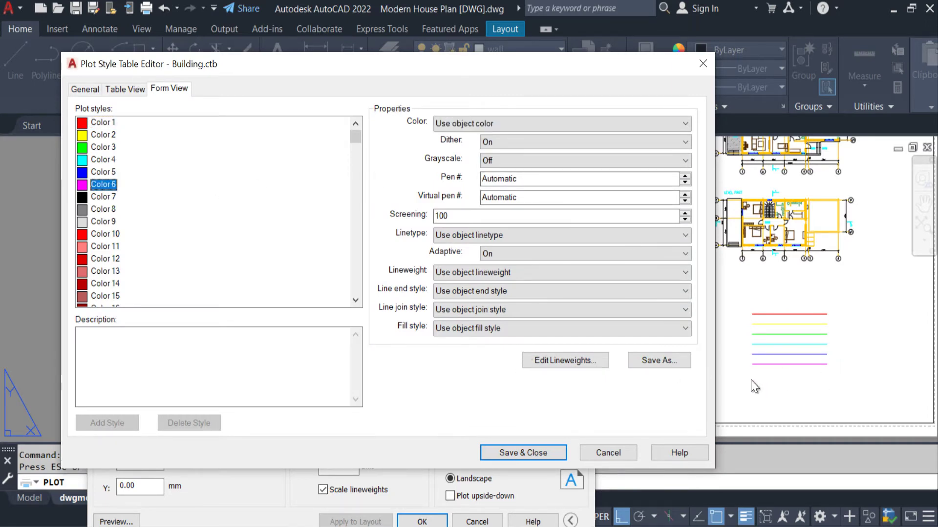
# Make Color 6 plot grey 153,153,153 (luminance 60), save, and preview the sheet.
pyautogui.press('Tab')
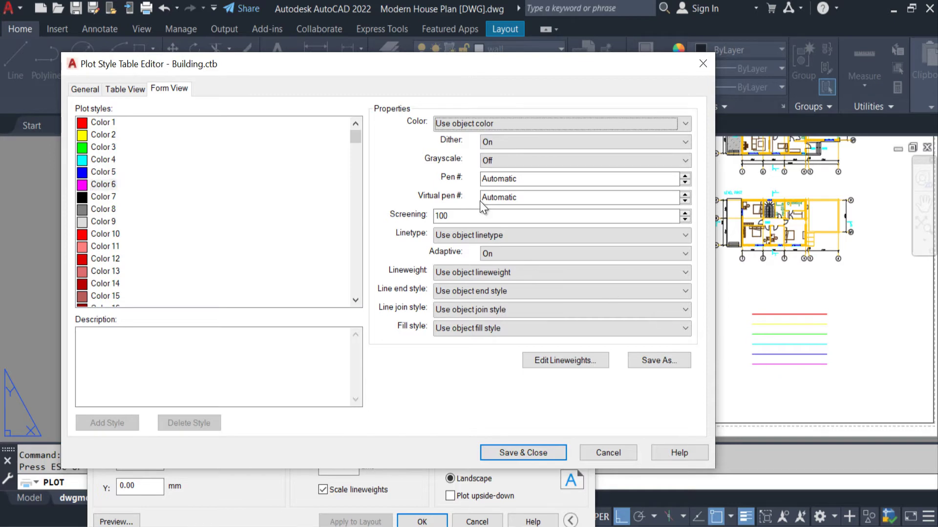
pyautogui.click(485, 123)
pyautogui.click(465, 241)
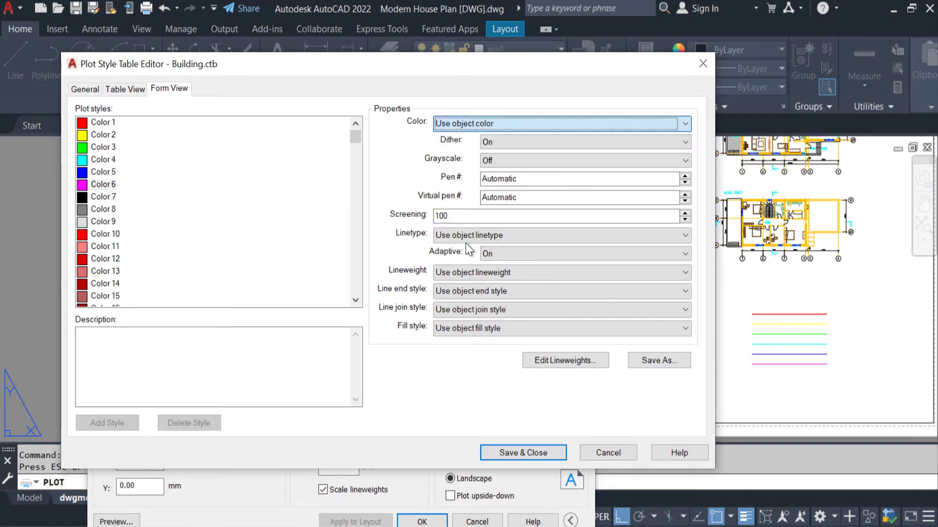
pyautogui.moveTo(625, 273); pyautogui.dragTo(629, 302)
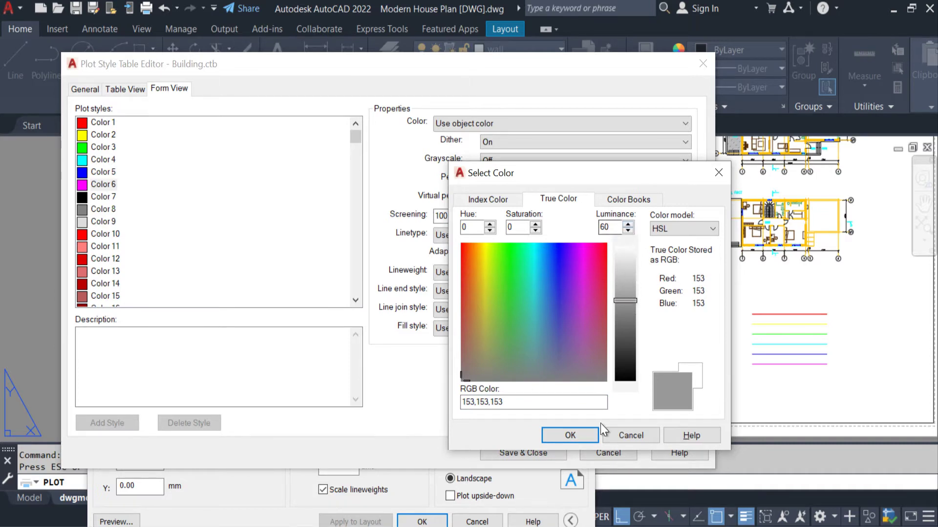
pyautogui.click(568, 436)
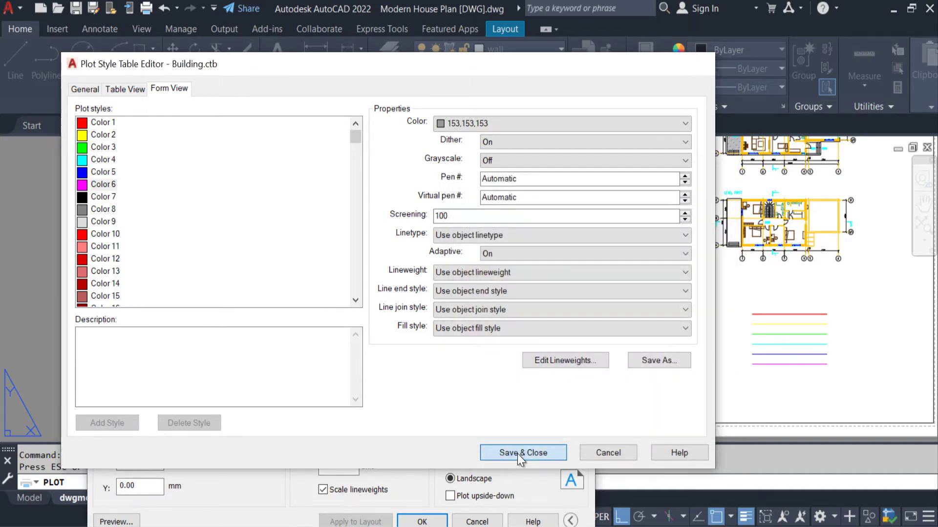
pyautogui.click(517, 454)
pyautogui.click(117, 522)
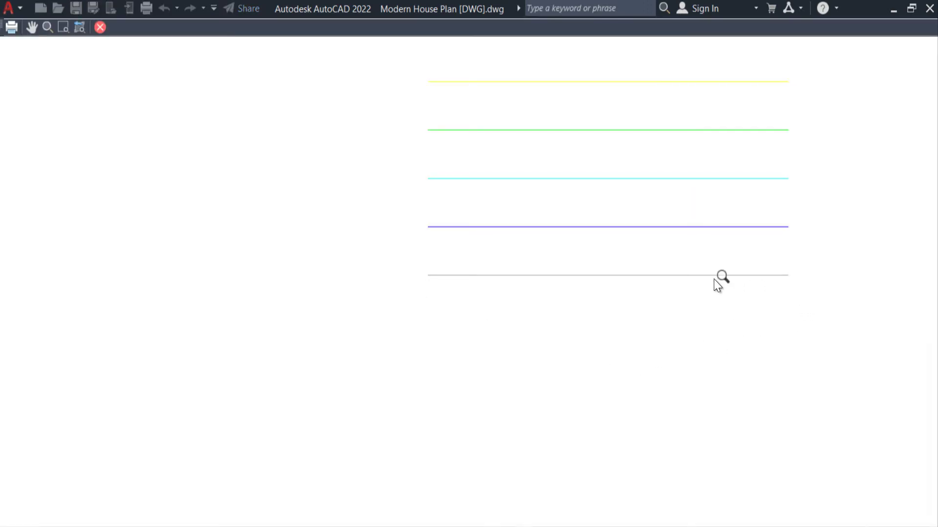
pyautogui.rightClick(450, 288)
# Exit the preview, re-pick Color 6's plotted colour in Building.ctb, and save the table.
pyautogui.click(468, 296)
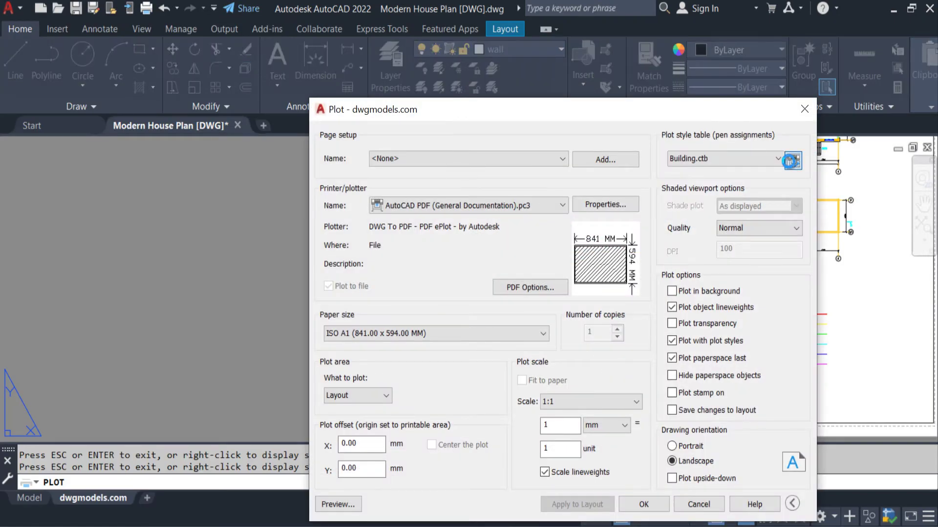
pyautogui.click(793, 160)
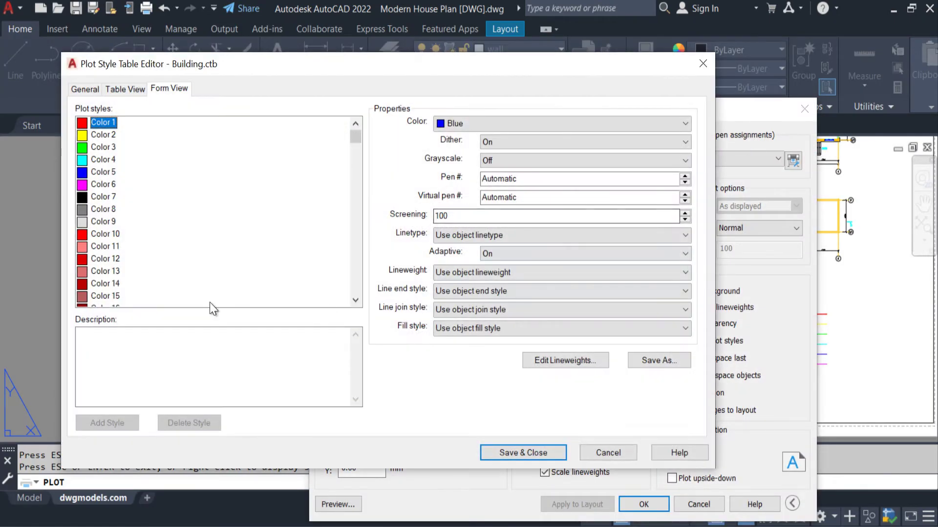
pyautogui.click(103, 185)
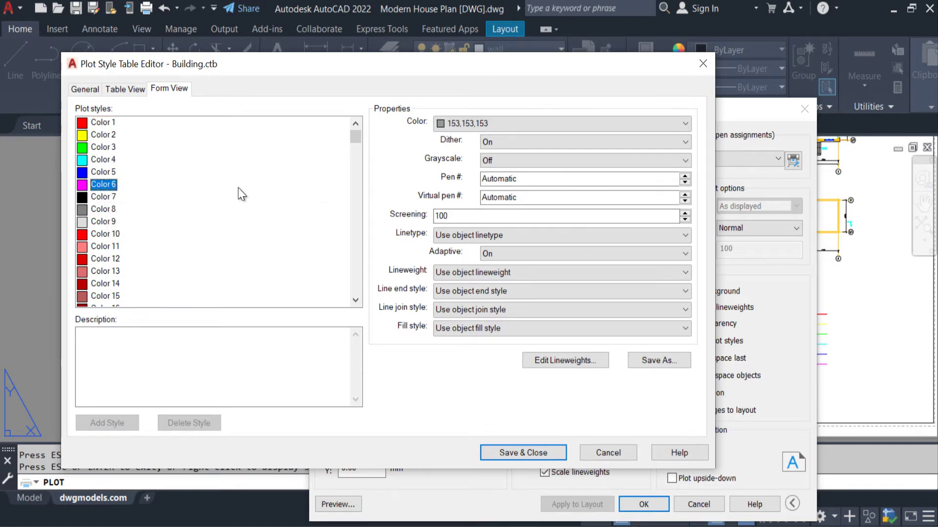
pyautogui.click(473, 125)
pyautogui.click(473, 137)
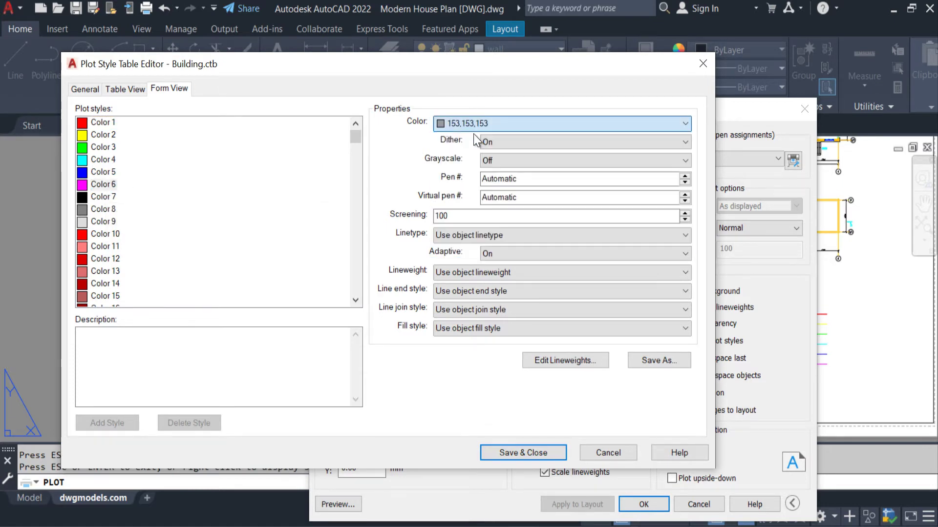
pyautogui.click(549, 452)
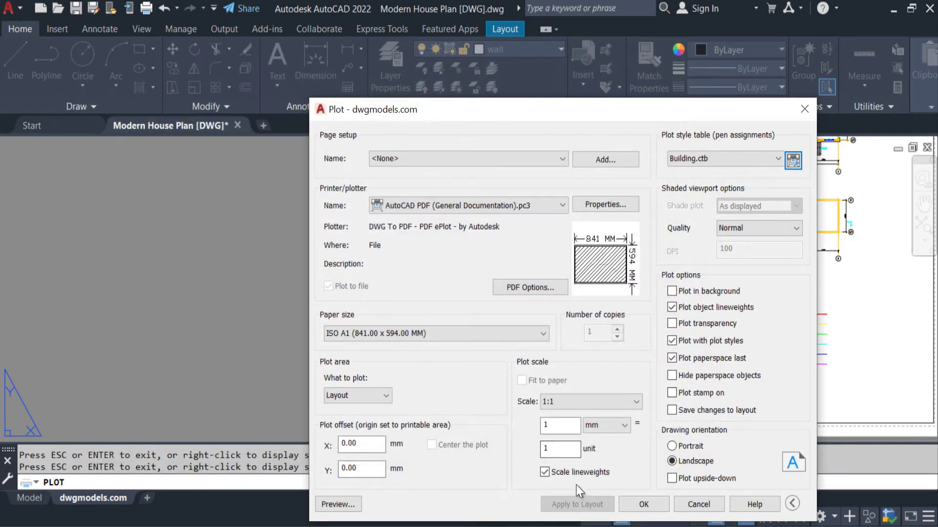
# Move the Plot dialog left and reopen Building.ctb for editing.
pyautogui.click(793, 160)
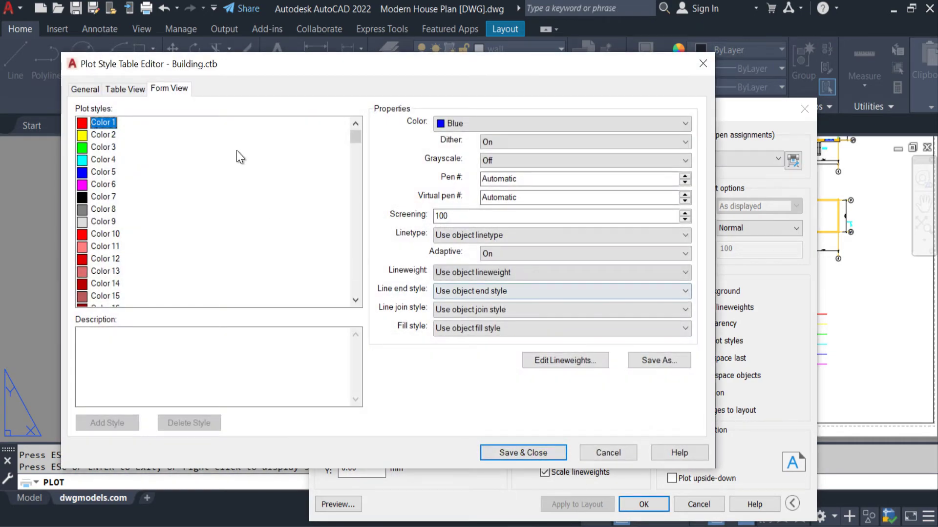
pyautogui.click(617, 458)
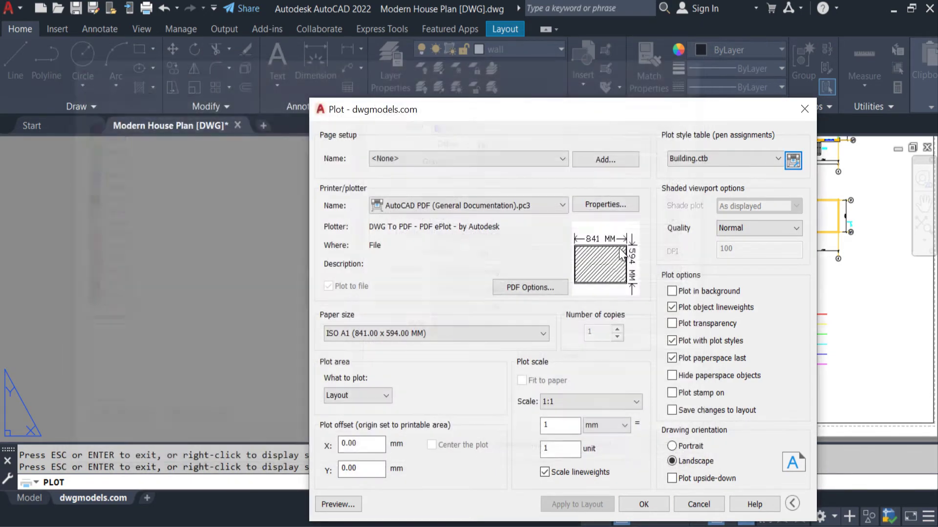
pyautogui.moveTo(641, 108); pyautogui.dragTo(487, 116)
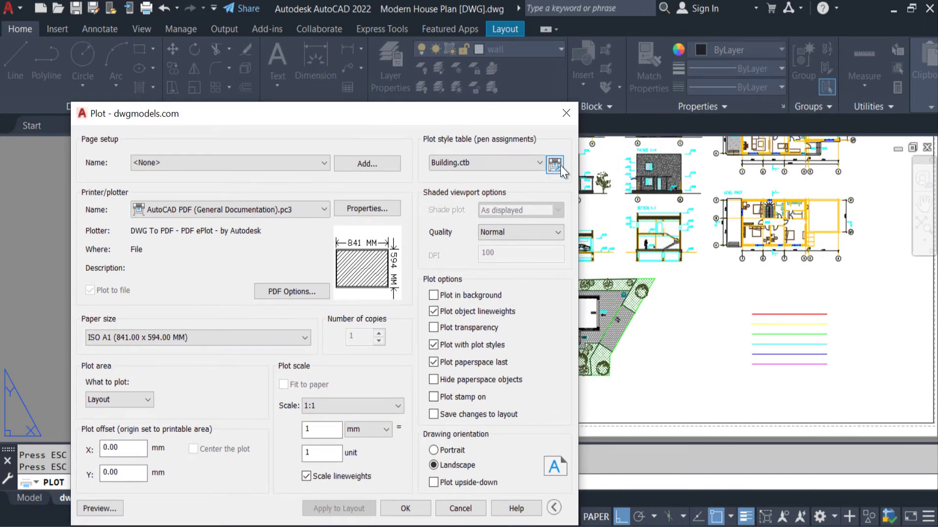
pyautogui.click(554, 165)
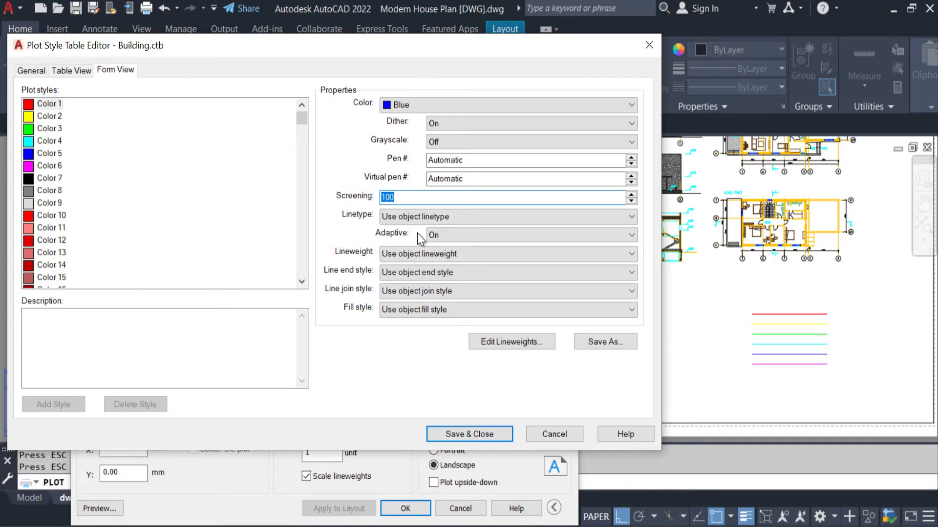
# Give Color 1 the ISO Dot plot linetype and save Building.ctb.
pyautogui.click(410, 215)
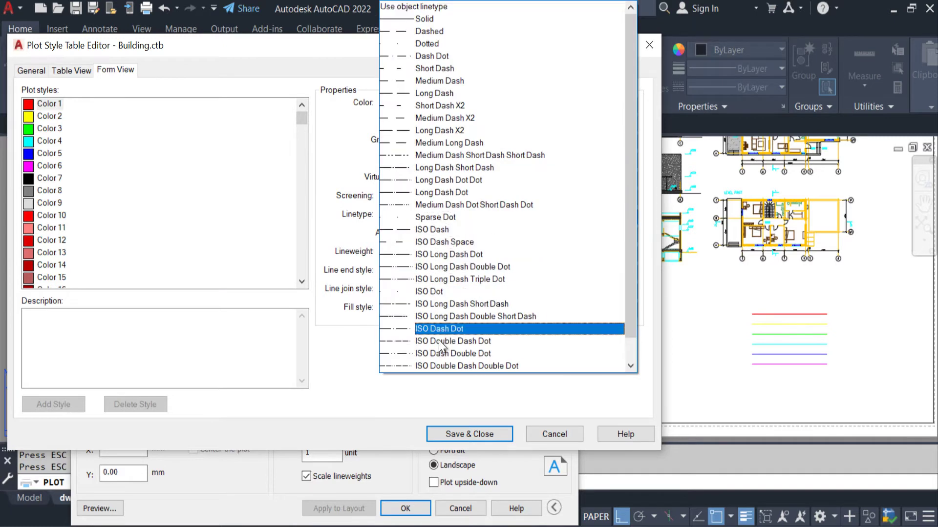
pyautogui.click(378, 121)
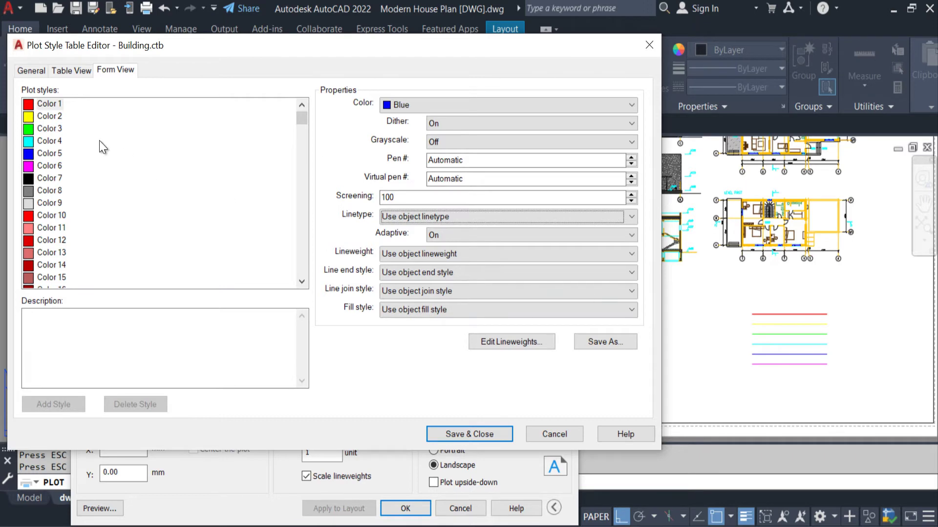
pyautogui.click(51, 103)
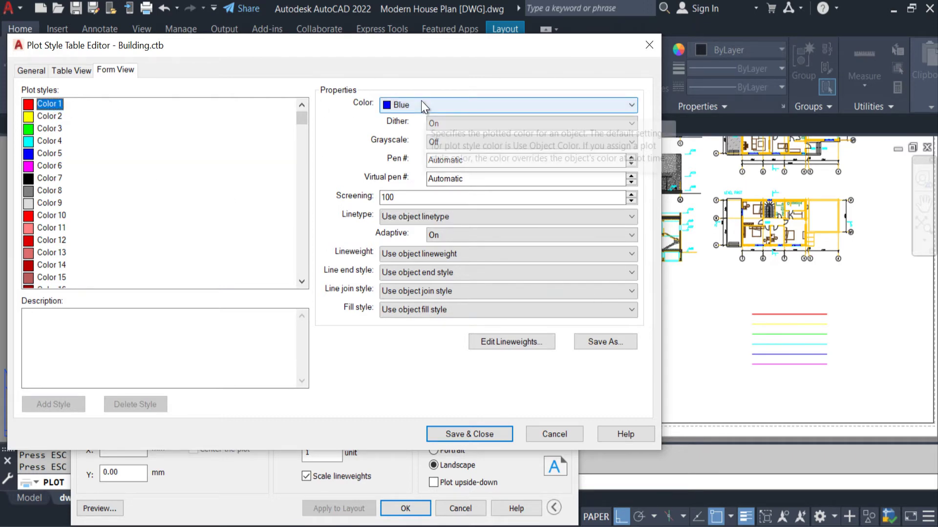
pyautogui.click(402, 217)
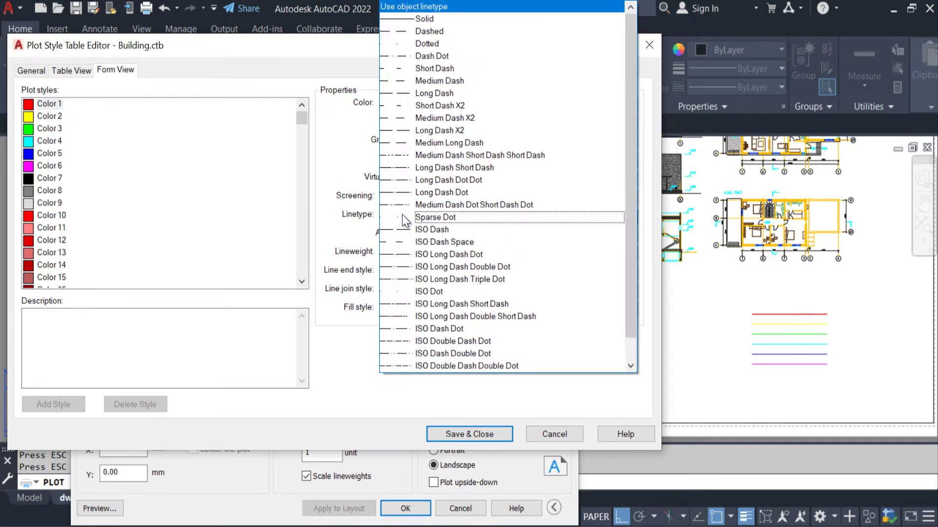
pyautogui.click(435, 293)
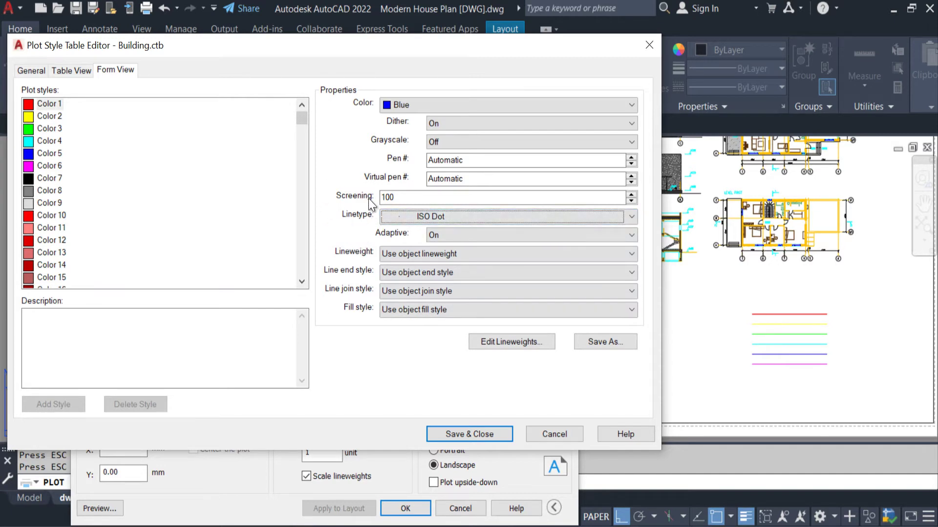
pyautogui.click(479, 434)
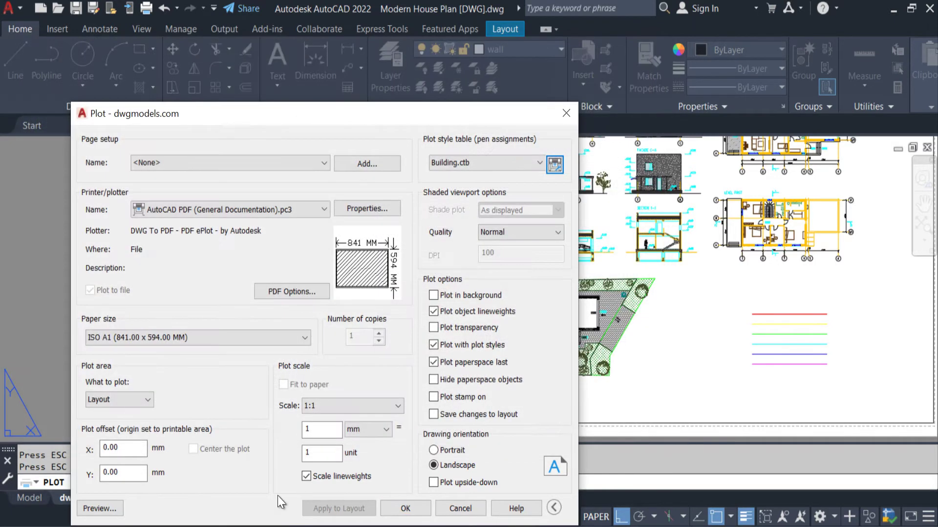
# Preview the sheet, zoom in on the dotted line, and exit the preview.
pyautogui.click(93, 509)
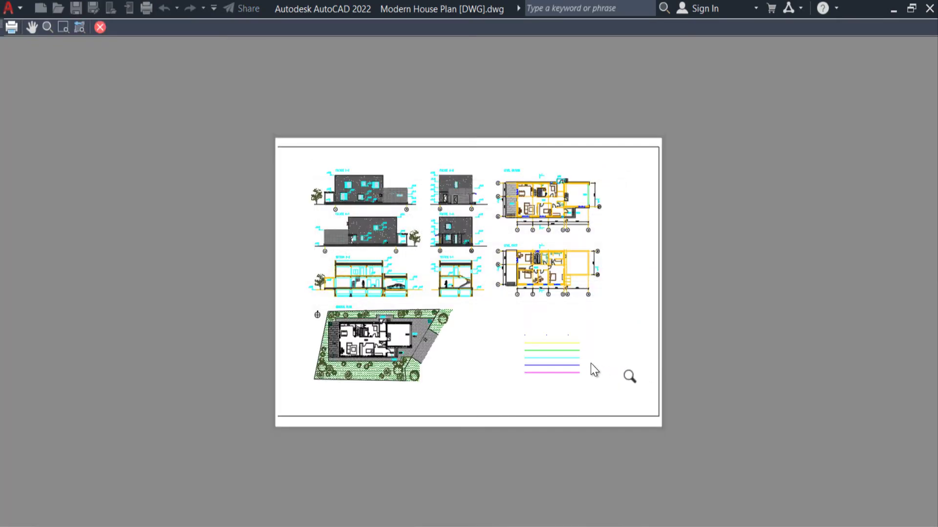
pyautogui.scroll(10, 557, 344)
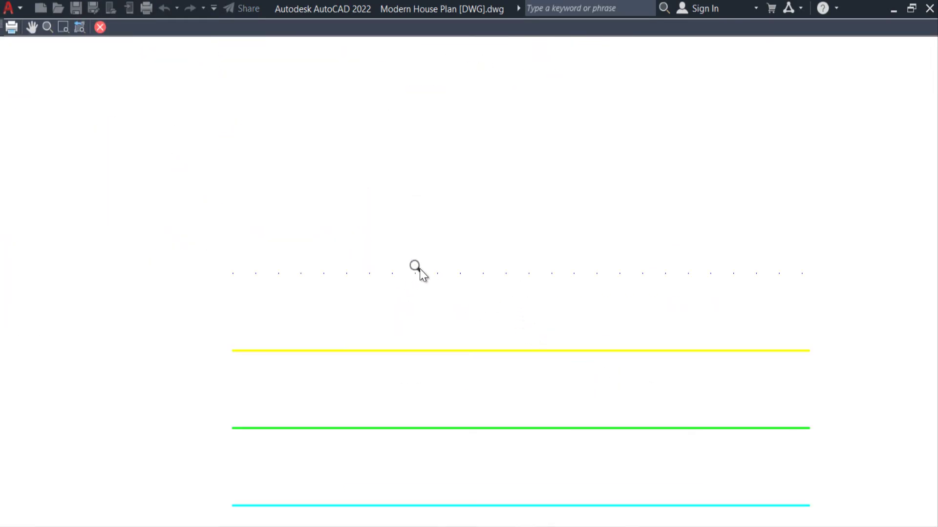
pyautogui.scroll(-5, 541, 268)
pyautogui.rightClick(525, 295)
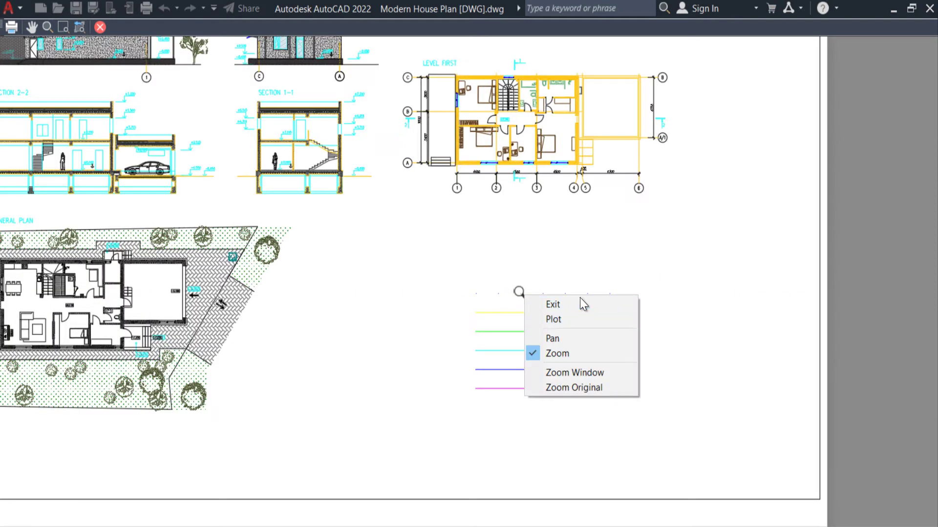
pyautogui.click(580, 302)
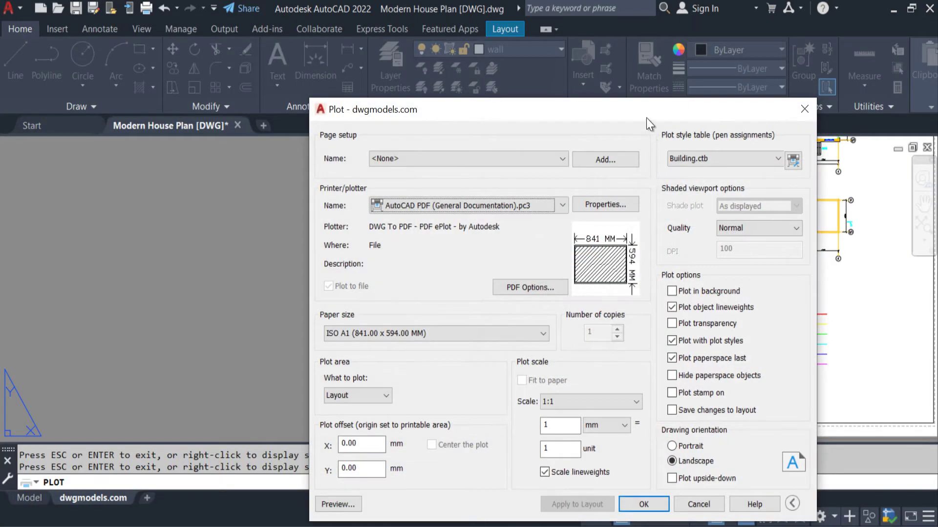
# Change Color 1's plot linetype in Building.ctb to Short Dash X2 and save.
pyautogui.moveTo(647, 118); pyautogui.dragTo(383, 130)
pyautogui.click(530, 171)
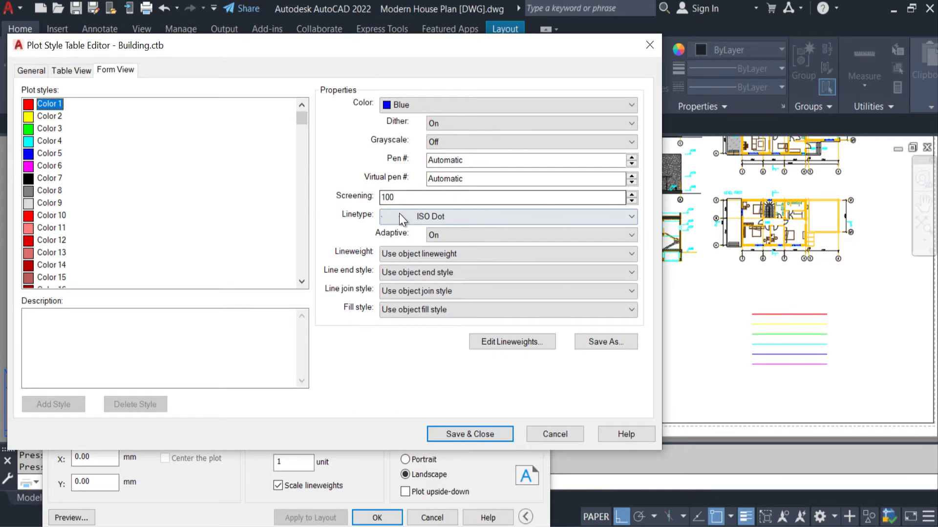
pyautogui.click(406, 216)
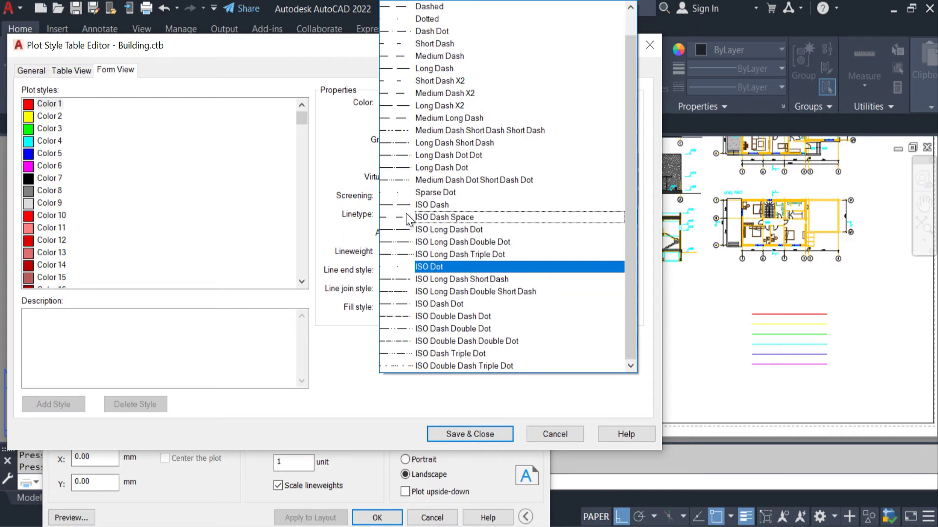
pyautogui.click(464, 81)
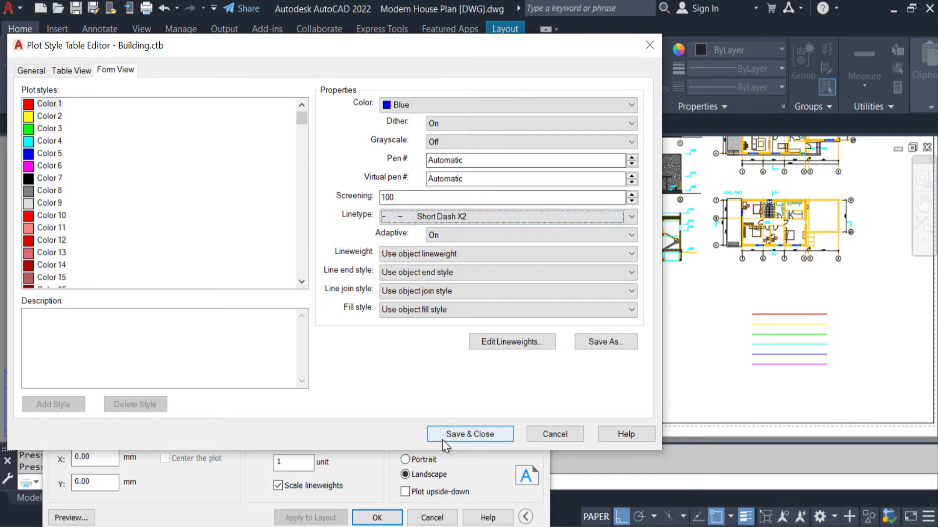
pyautogui.click(470, 435)
# Preview the sheet and zoom in on the blue dashed line.
pyautogui.click(71, 518)
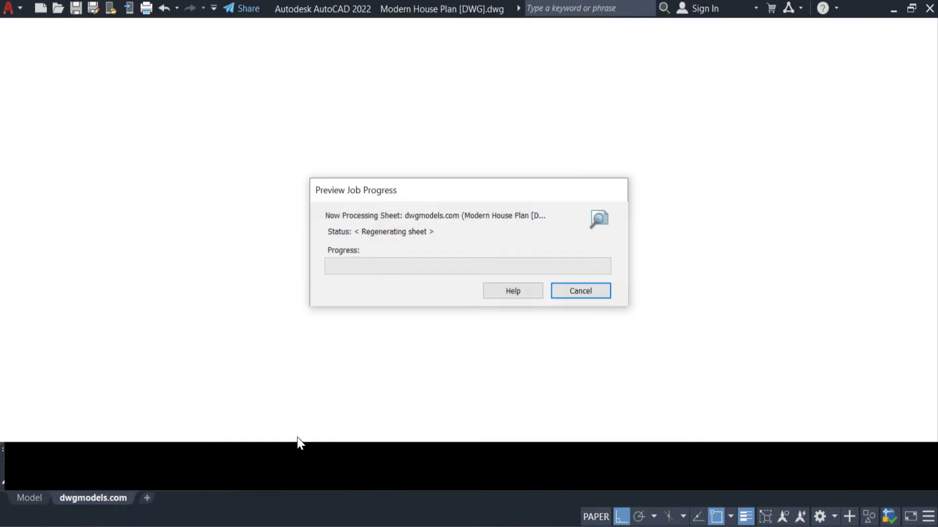
pyautogui.scroll(5, 555, 334)
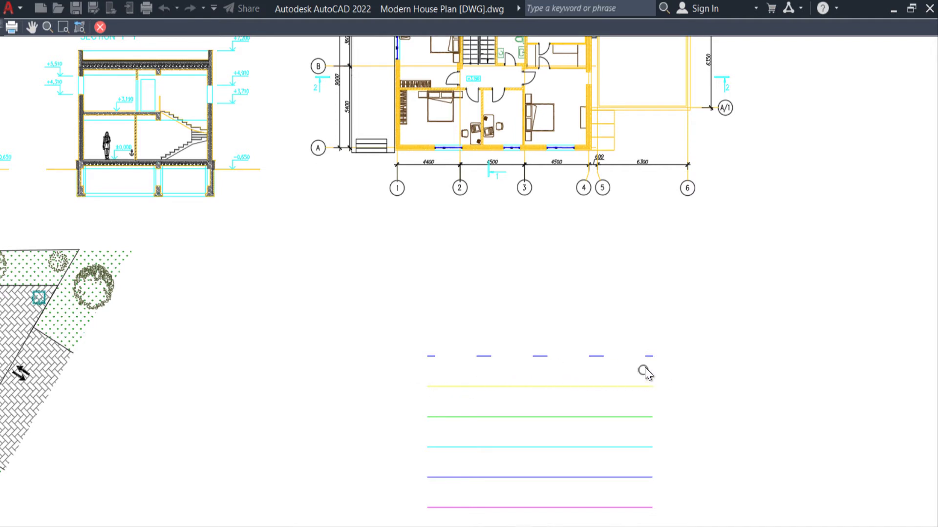
pyautogui.rightClick(608, 279)
# Set Color 1's lineweight in Building.ctb to 1.0000 mm and save.
pyautogui.click(622, 284)
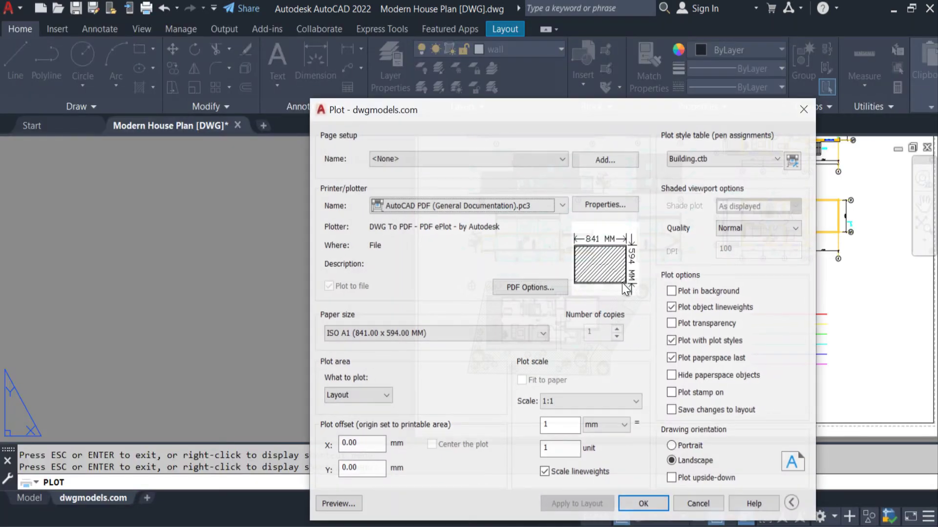
pyautogui.moveTo(657, 101); pyautogui.dragTo(375, 102)
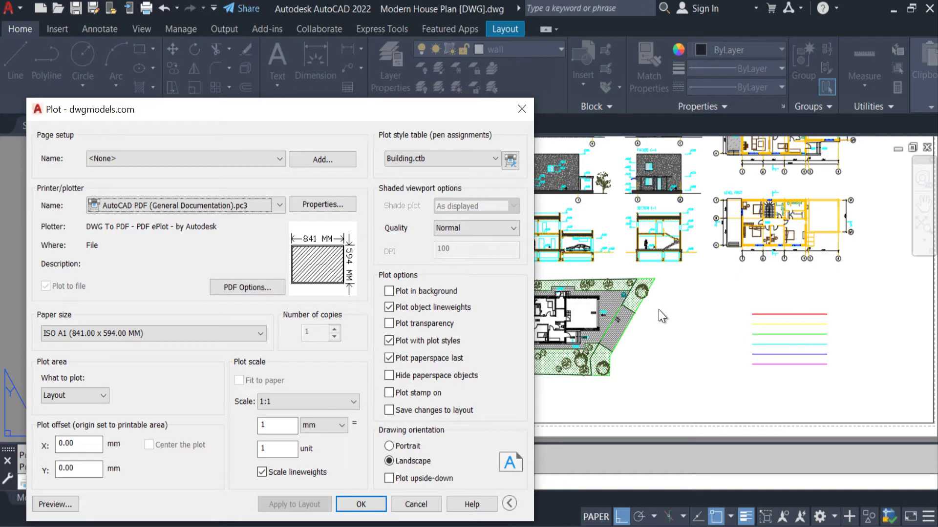
pyautogui.click(510, 162)
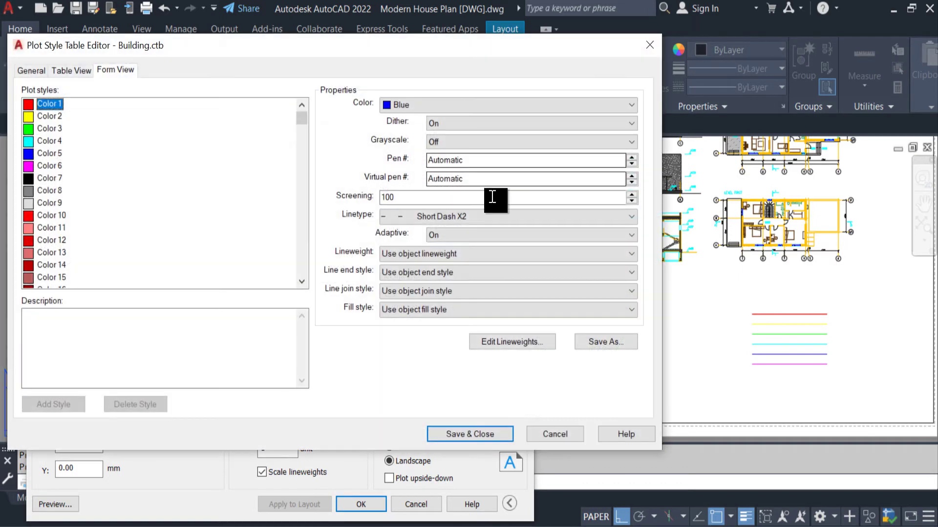
pyautogui.click(410, 253)
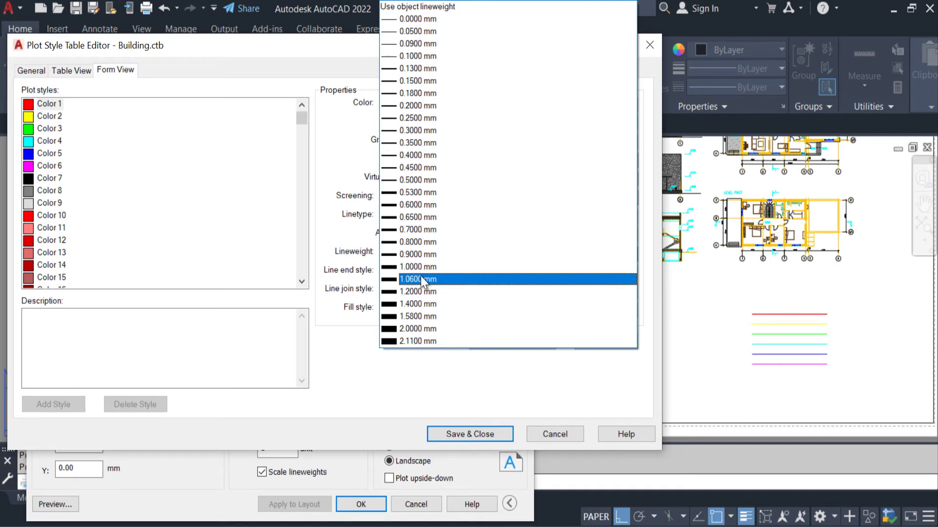
pyautogui.click(424, 263)
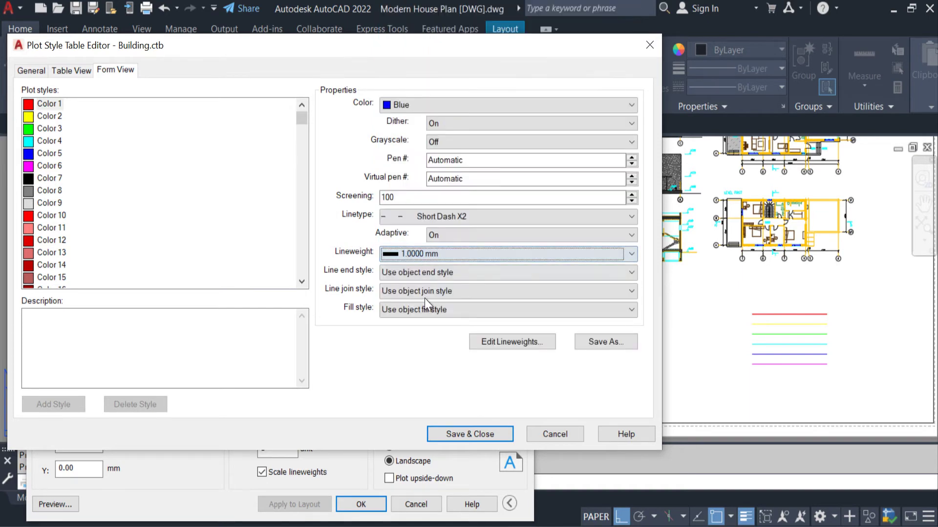
pyautogui.click(449, 434)
# Preview the thicker blue dashes up close, then exit the preview.
pyautogui.click(49, 504)
pyautogui.scroll(4, 528, 285)
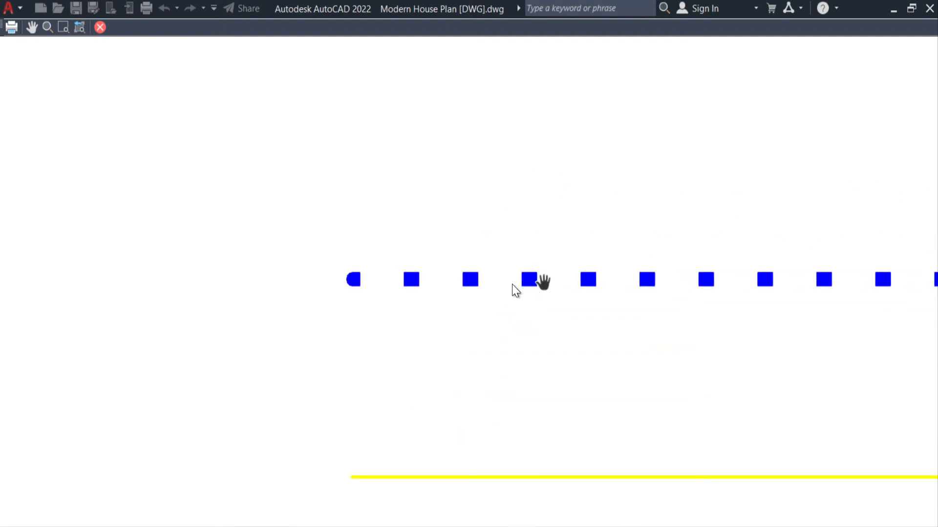
pyautogui.scroll(-4, 497, 295)
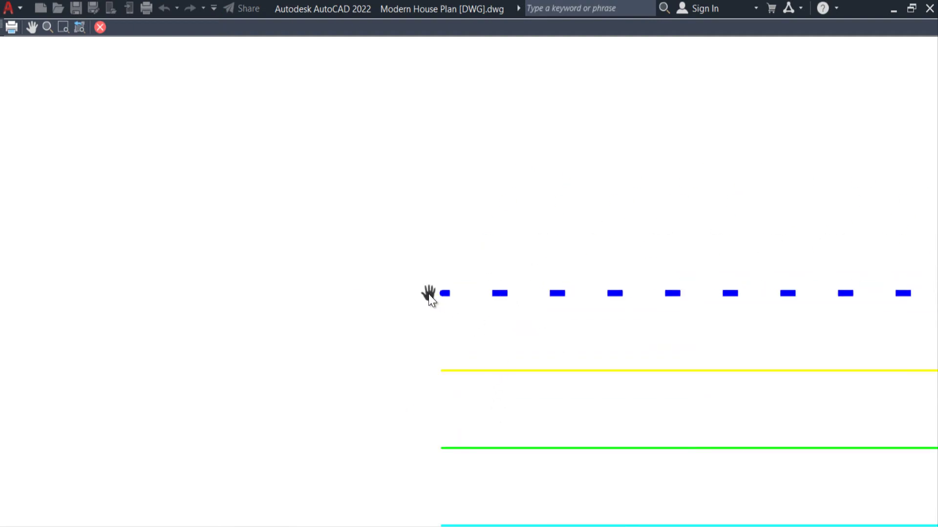
pyautogui.rightClick(662, 143)
pyautogui.click(681, 151)
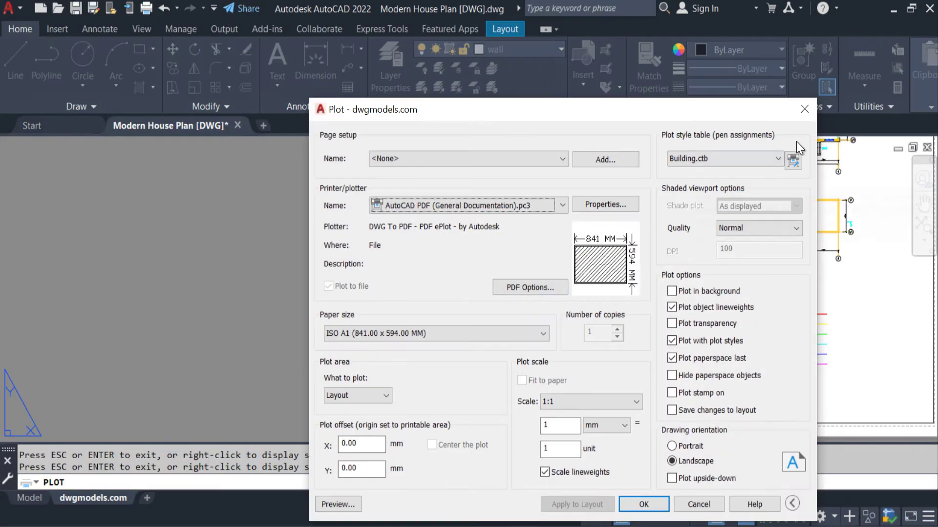
# Review Building.ctb's line end style options and save the table unchanged.
pyautogui.click(793, 160)
pyautogui.click(392, 271)
pyautogui.click(391, 271)
pyautogui.click(392, 271)
pyautogui.click(392, 271)
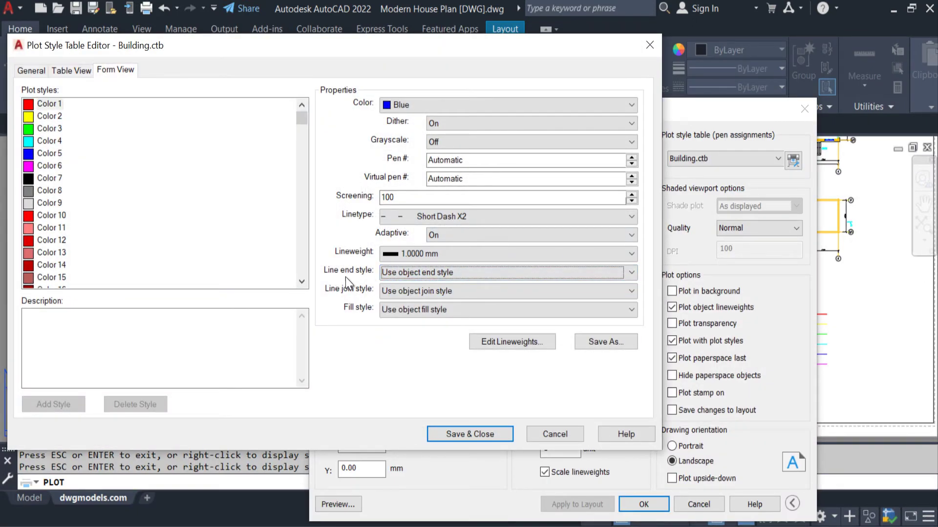
pyautogui.click(389, 274)
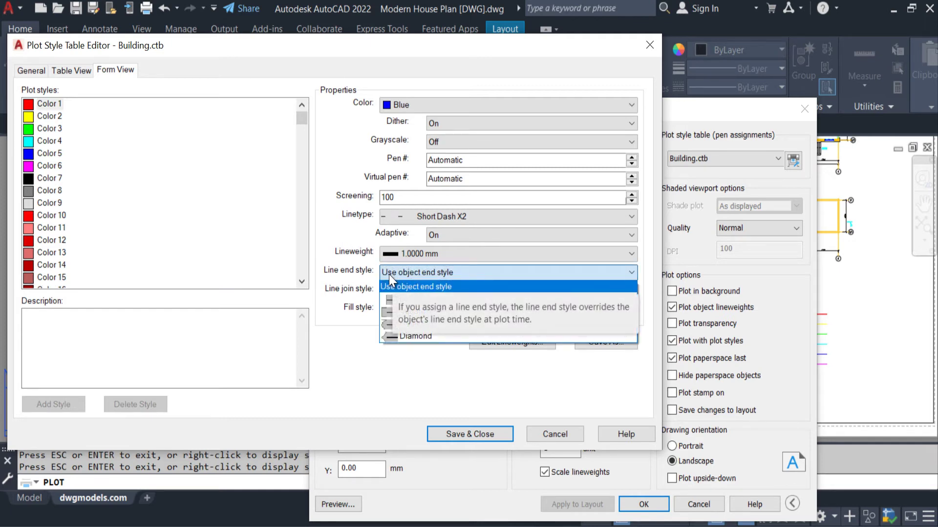
pyautogui.click(389, 266)
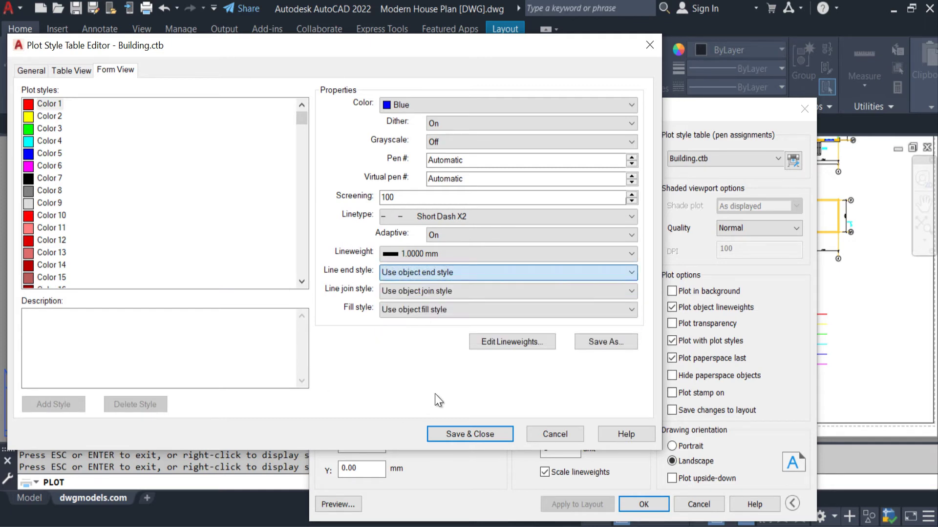
pyautogui.click(389, 272)
pyautogui.click(388, 271)
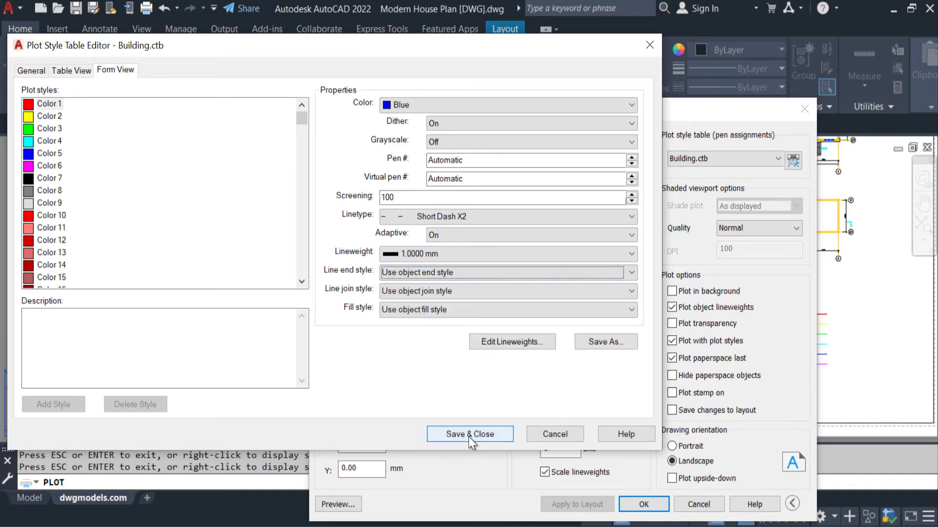
pyautogui.click(469, 435)
# Preview the default dash ends zoomed in on the blue line, then exit.
pyautogui.click(338, 506)
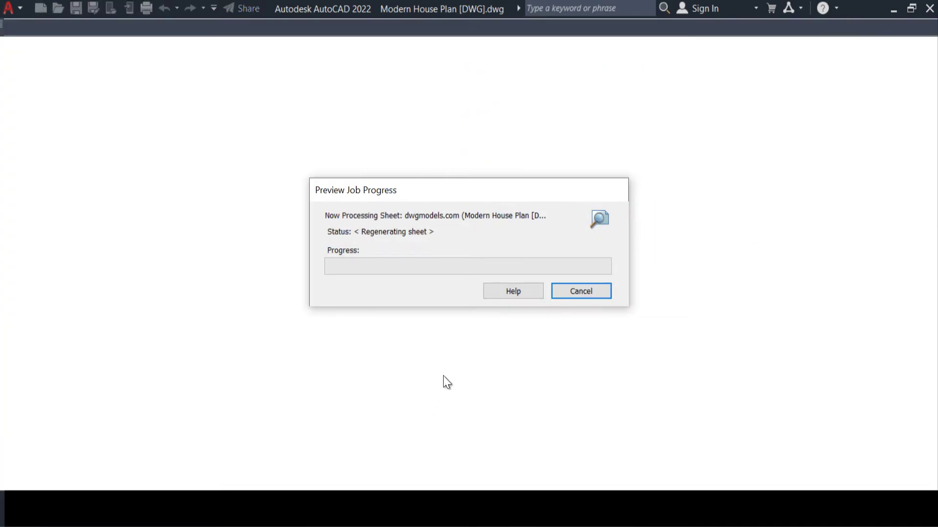
pyautogui.scroll(5, 502, 324)
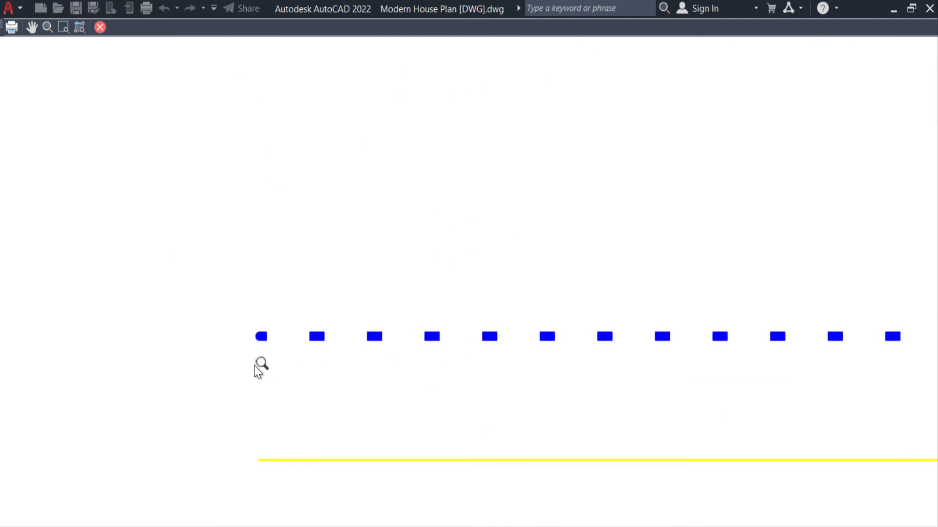
pyautogui.moveTo(254, 366); pyautogui.dragTo(244, 275)
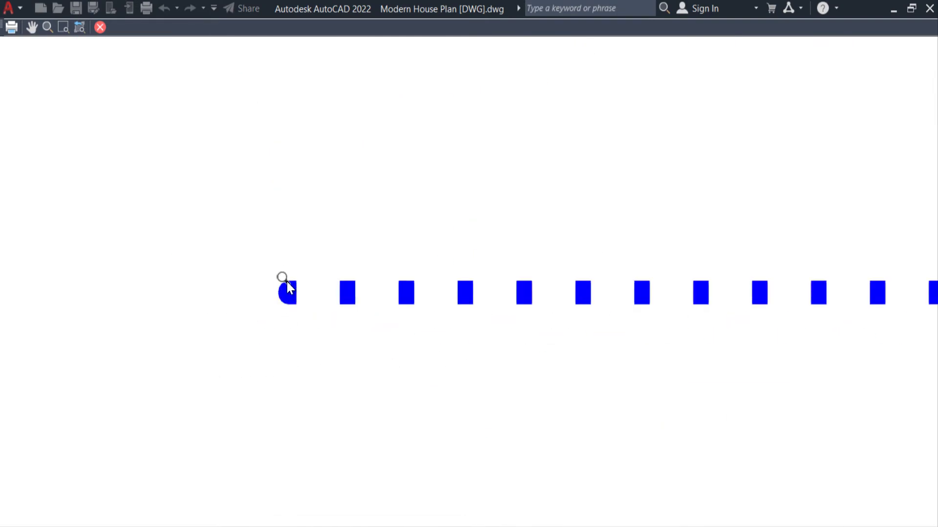
pyautogui.rightClick(276, 302)
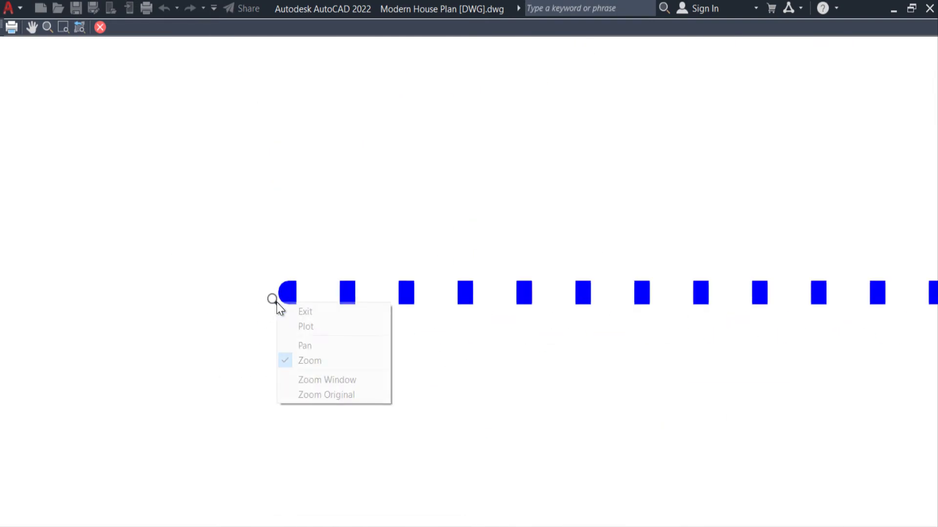
pyautogui.click(299, 312)
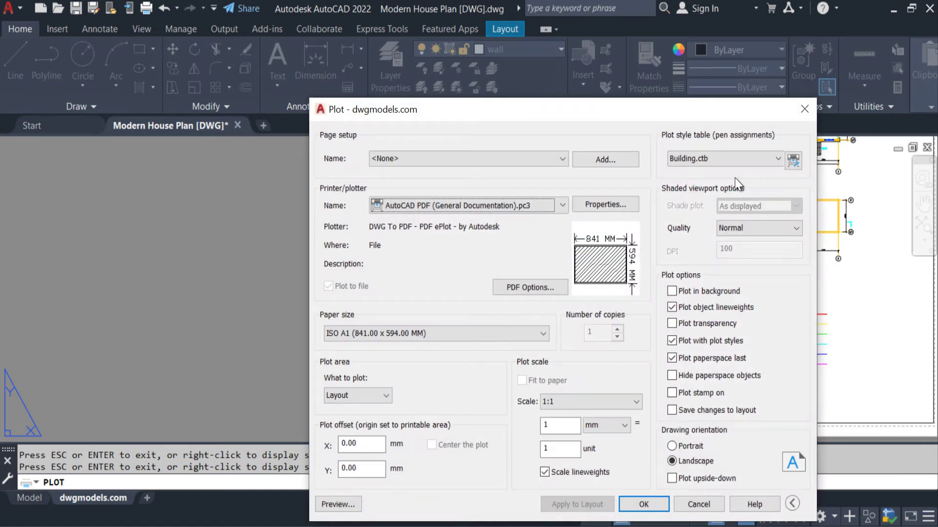
# Set the line end style in Building.ctb to Diamond and save.
pyautogui.click(792, 162)
pyautogui.click(389, 275)
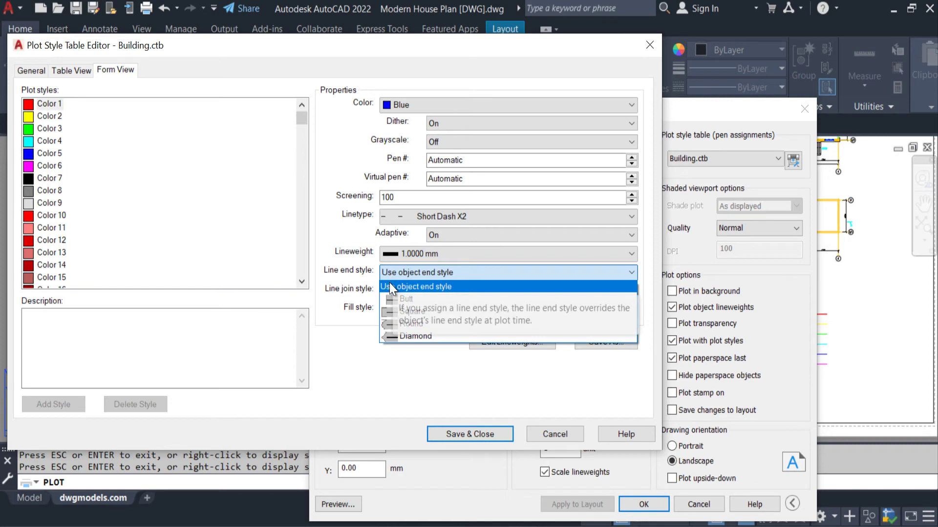
pyautogui.click(389, 336)
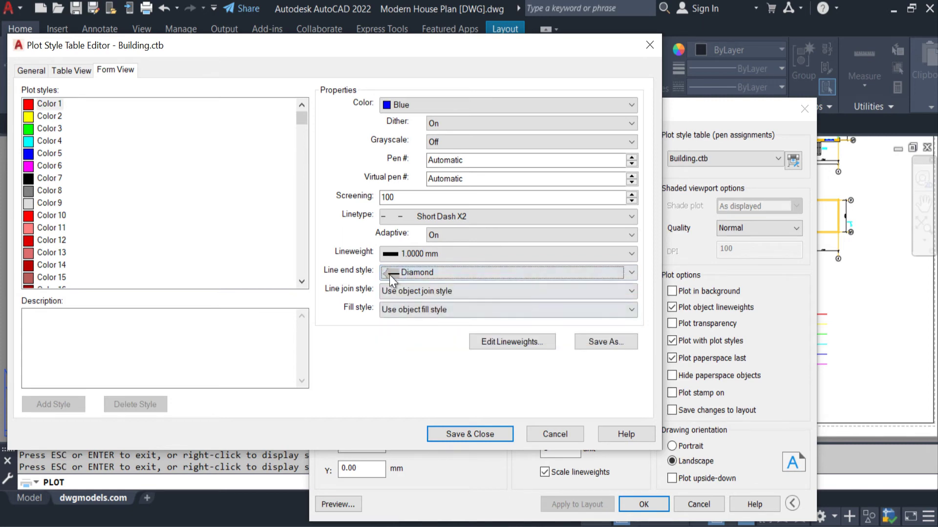
pyautogui.click(463, 435)
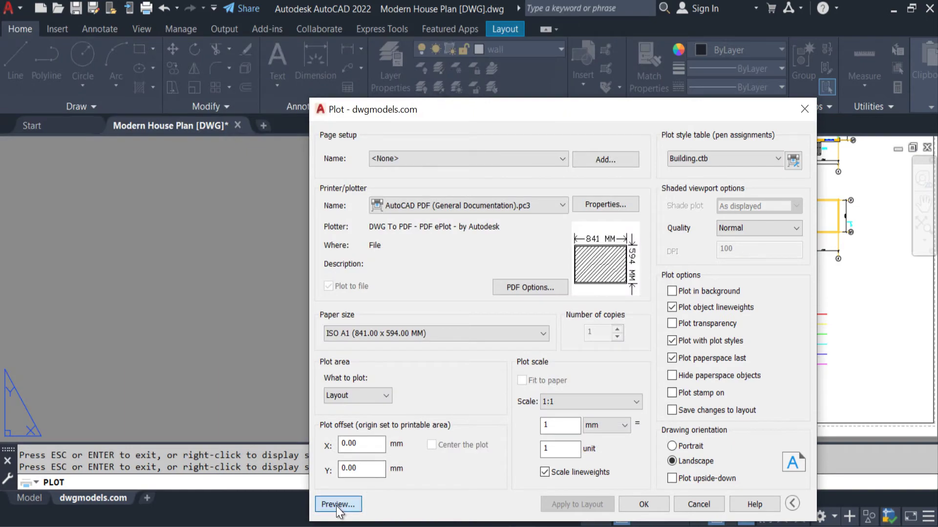
# Zoom the preview onto the blue dashes' diamond ends, exit, and reopen Building.ctb.
pyautogui.click(337, 505)
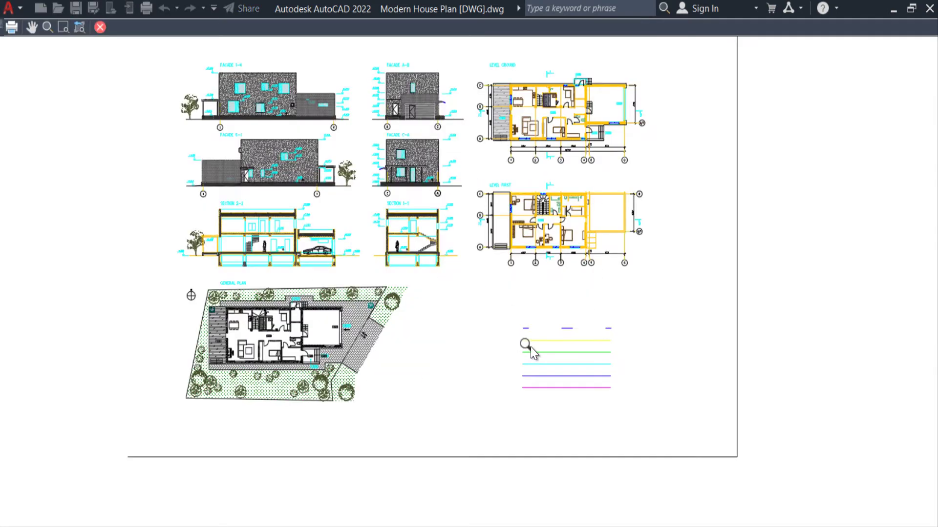
pyautogui.scroll(10, 530, 346)
pyautogui.moveTo(469, 179); pyautogui.dragTo(458, 320, button='middle')
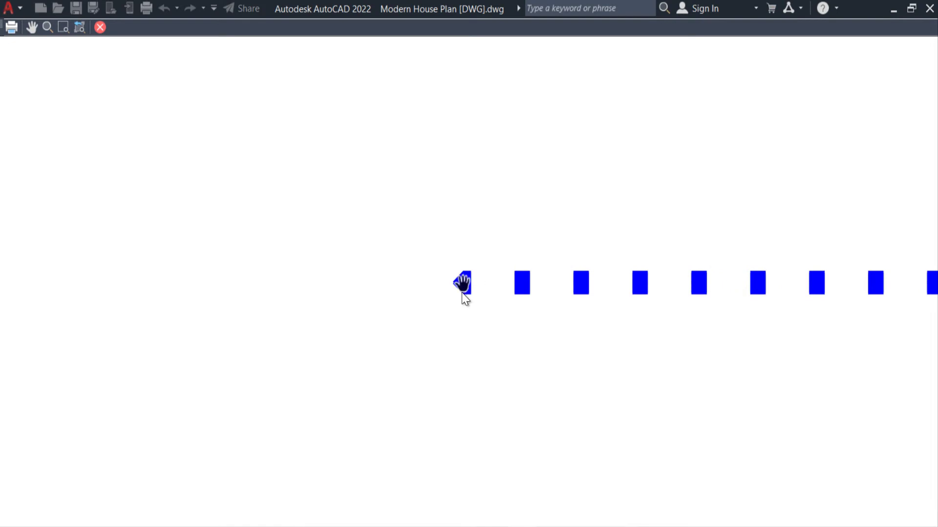
pyautogui.rightClick(469, 318)
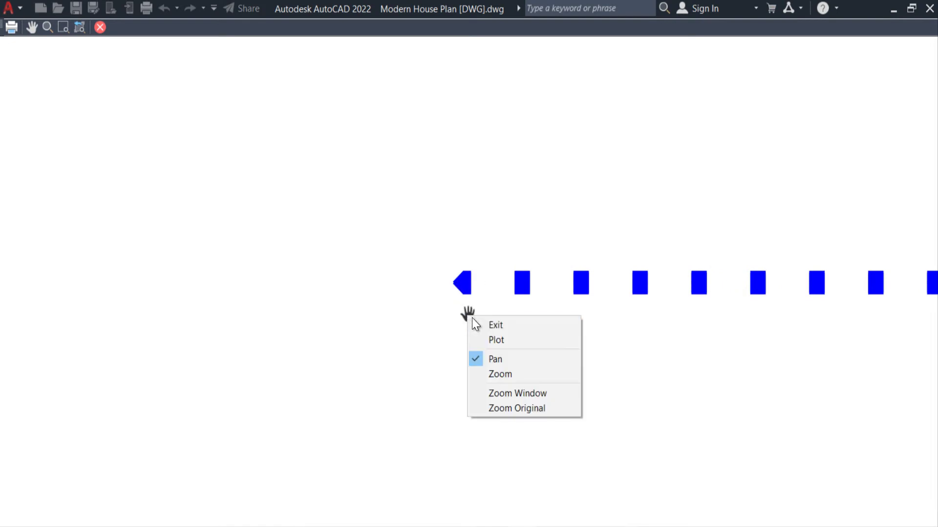
pyautogui.click(476, 323)
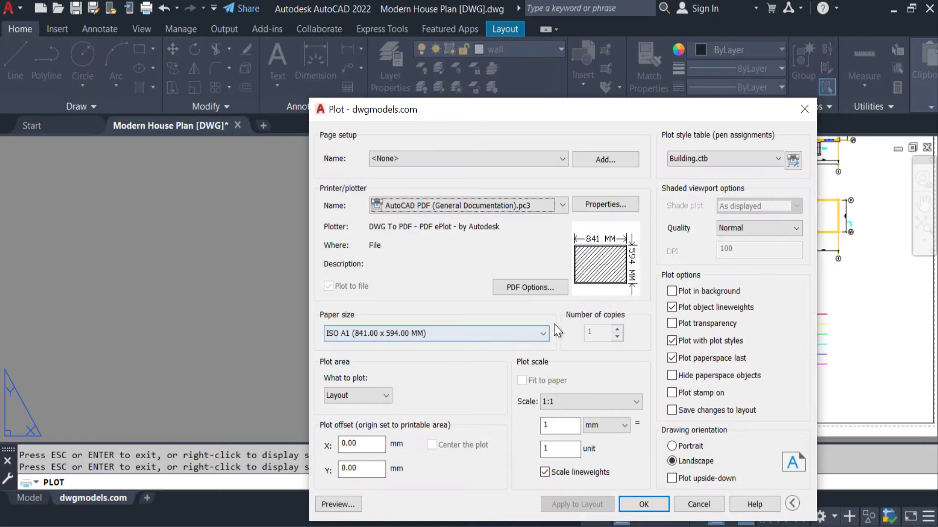
pyautogui.click(793, 160)
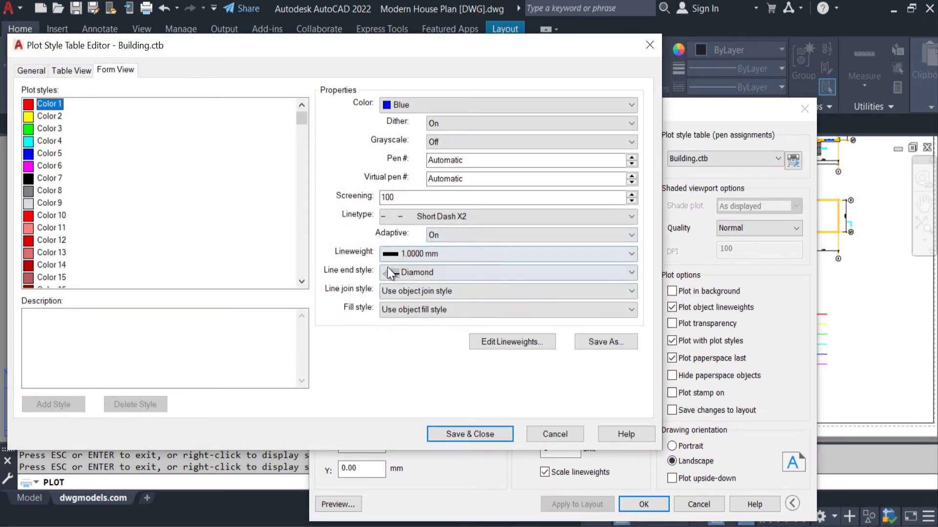
# Review the line end (keeping Diamond), line join, and fill style lists.
pyautogui.click(388, 268)
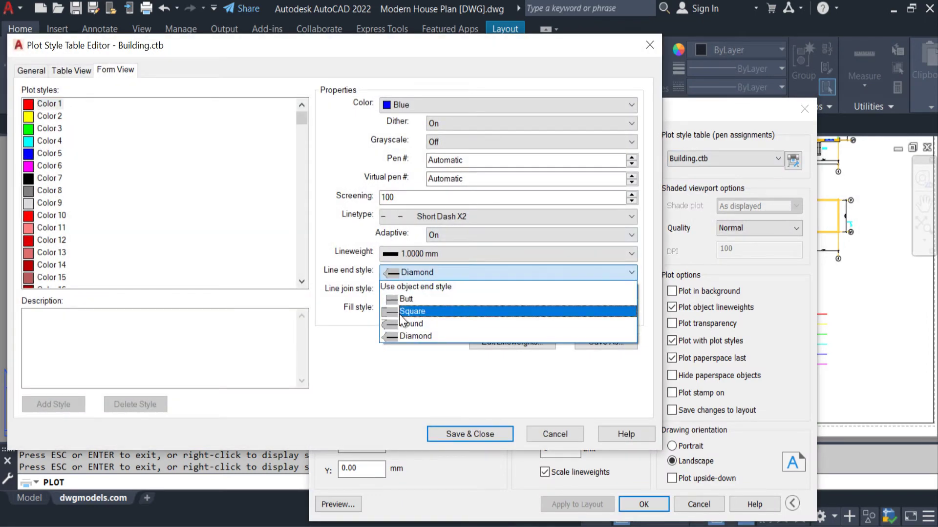
pyautogui.click(402, 336)
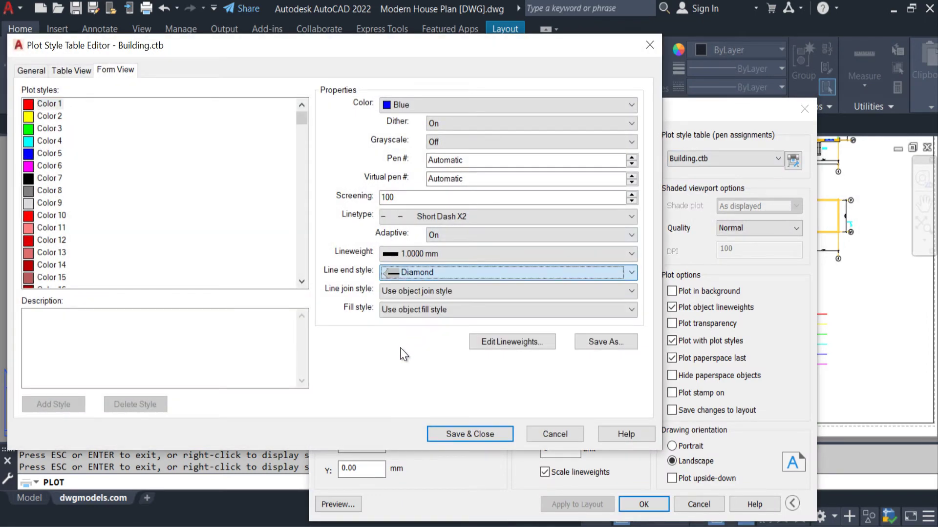
pyautogui.click(420, 290)
pyautogui.click(420, 291)
pyautogui.click(420, 290)
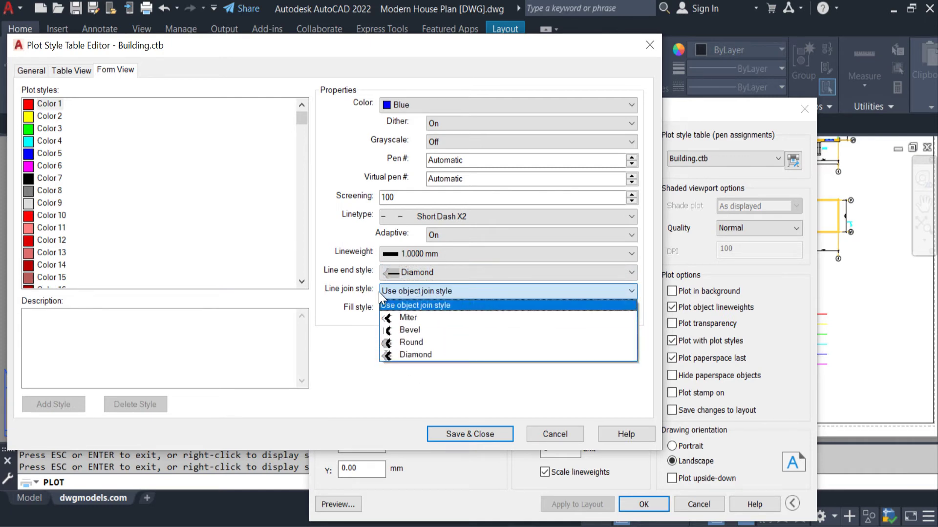
pyautogui.click(337, 306)
pyautogui.click(428, 308)
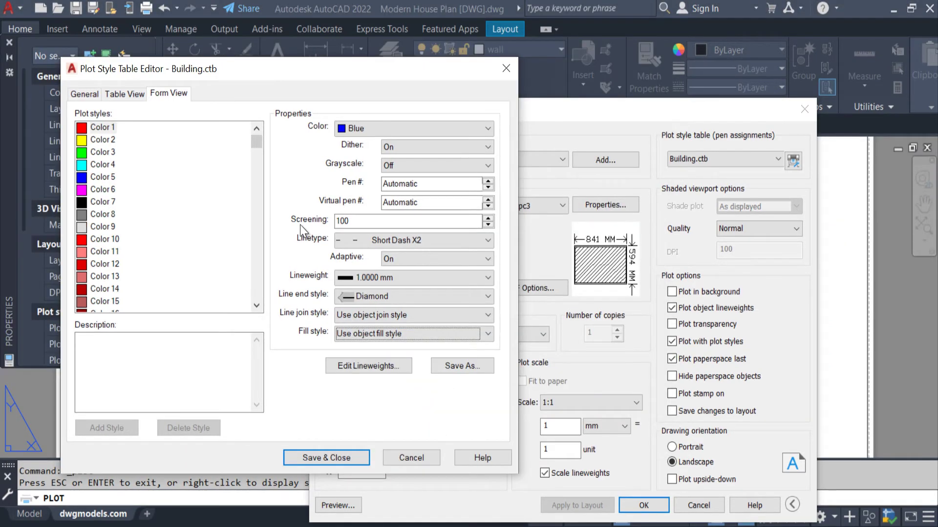
# Change screening from 100 to 1 and save Building.ctb.
pyautogui.doubleClick(343, 220)
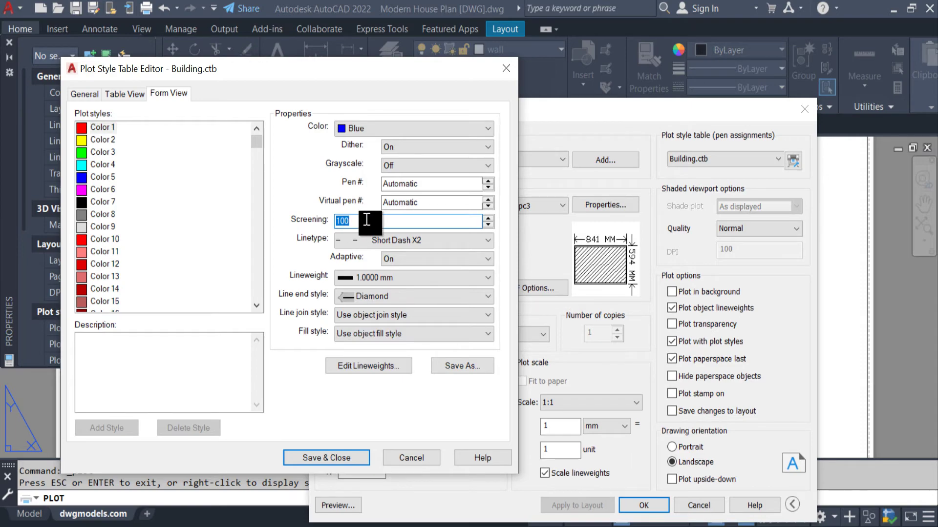
pyautogui.write('1')
pyautogui.click(344, 458)
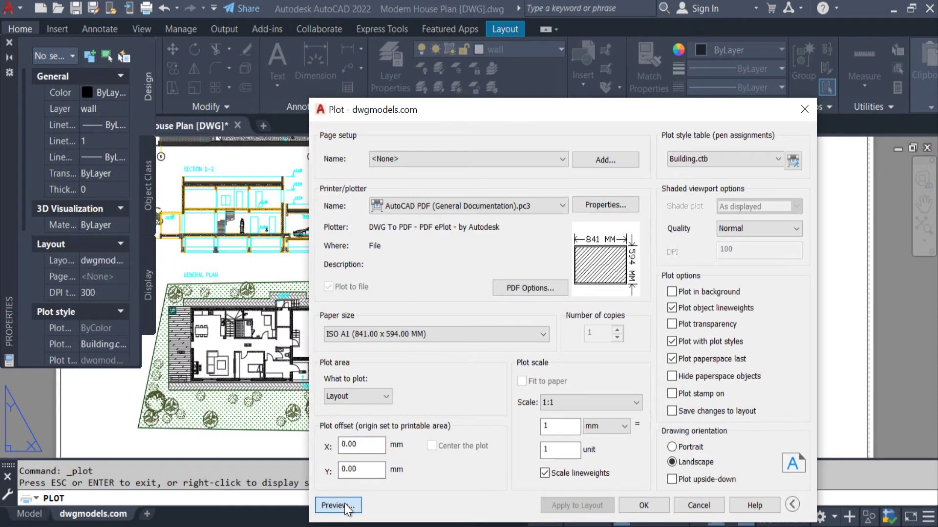
# Preview the plot at screening 1, zoom in on the colour legend lines, then exit the preview.
pyautogui.click(338, 505)
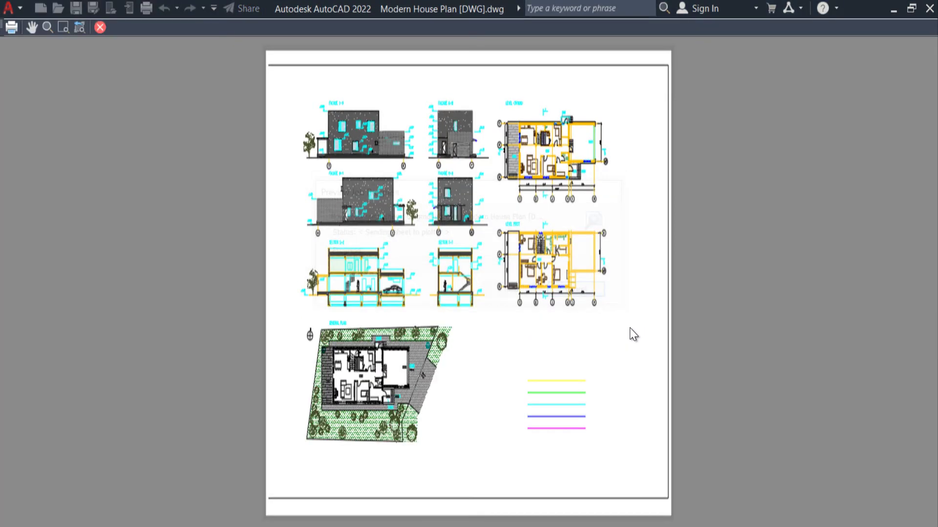
pyautogui.scroll(5, 571, 354)
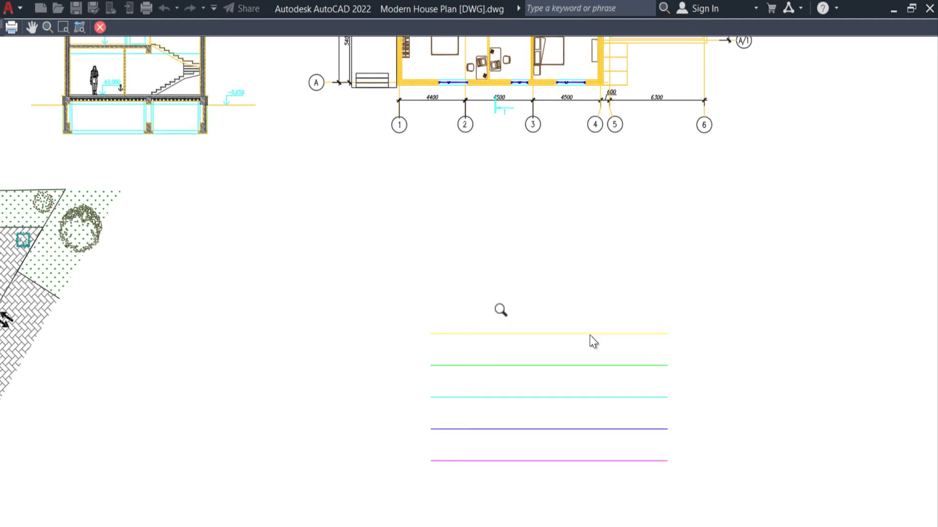
pyautogui.press('Escape')
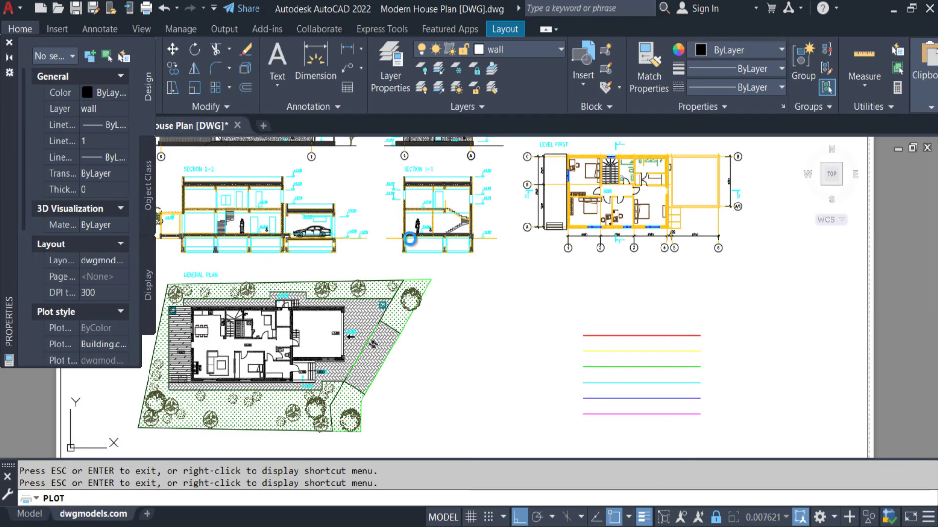
# Change the Building.ctb screening to 40, save the table, and preview the plot.
pyautogui.click(799, 161)
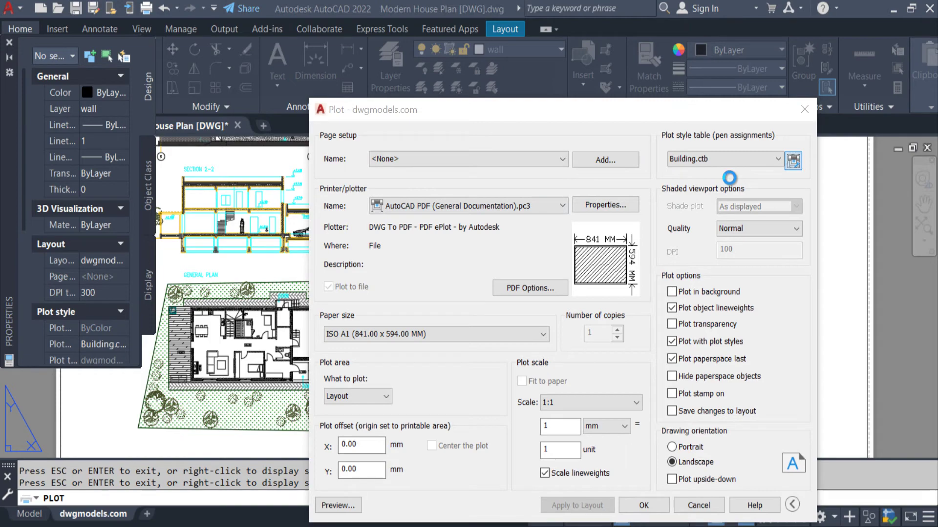
pyautogui.doubleClick(342, 221)
pyautogui.write('40')
pyautogui.click(327, 457)
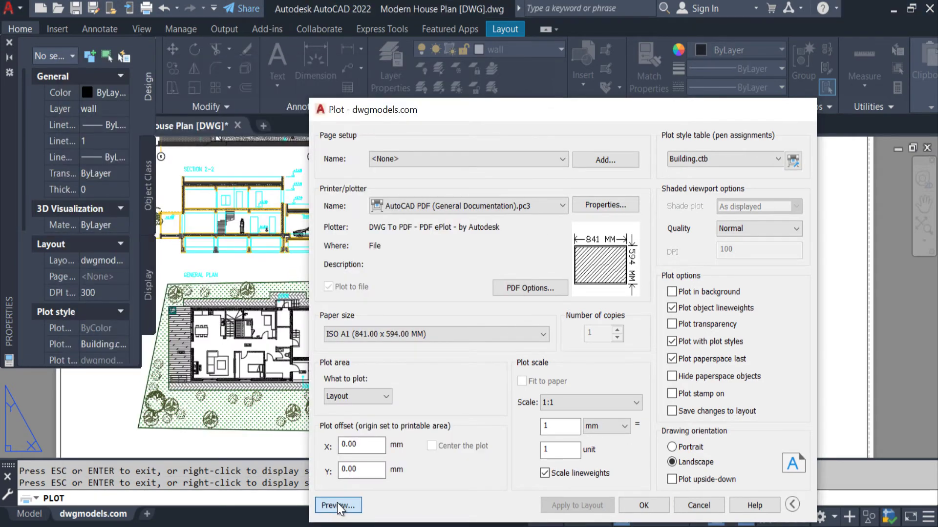
pyautogui.click(338, 504)
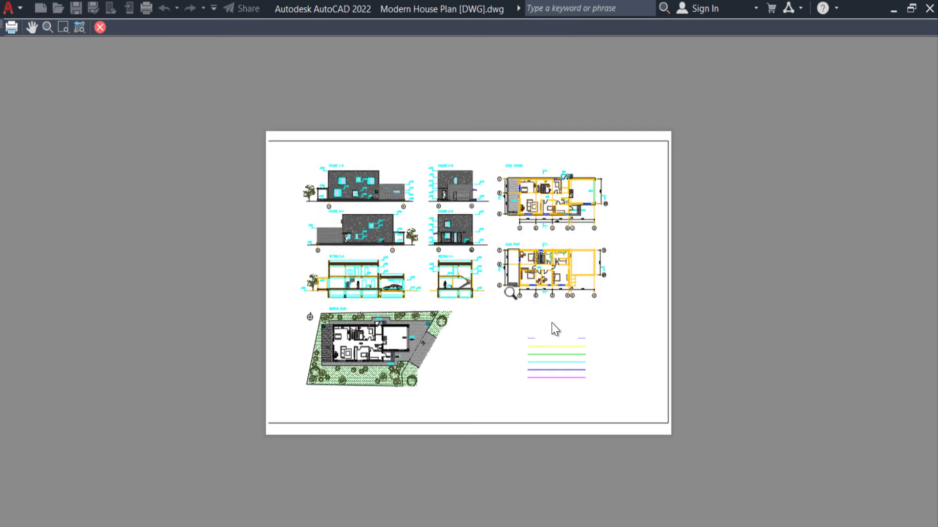
# Zoom around the screening-40 preview to check the blue dashed line, then exit to the Plot dialog.
pyautogui.scroll(5, 553, 332)
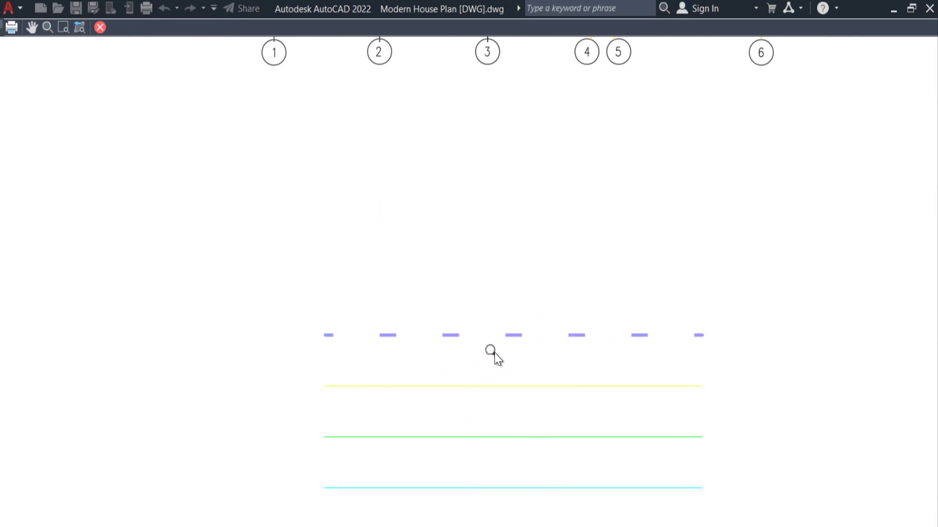
pyautogui.scroll(3, 494, 352)
pyautogui.scroll(-3, 420, 286)
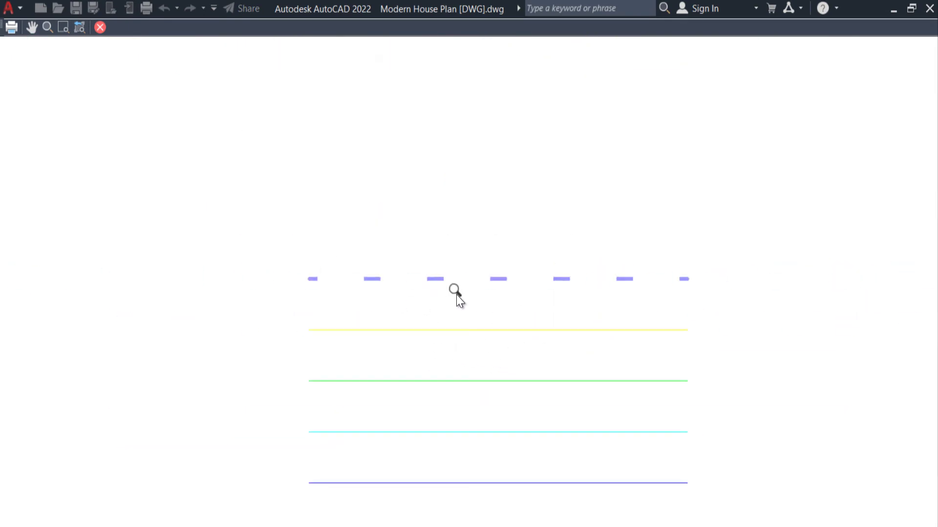
pyautogui.rightClick(483, 289)
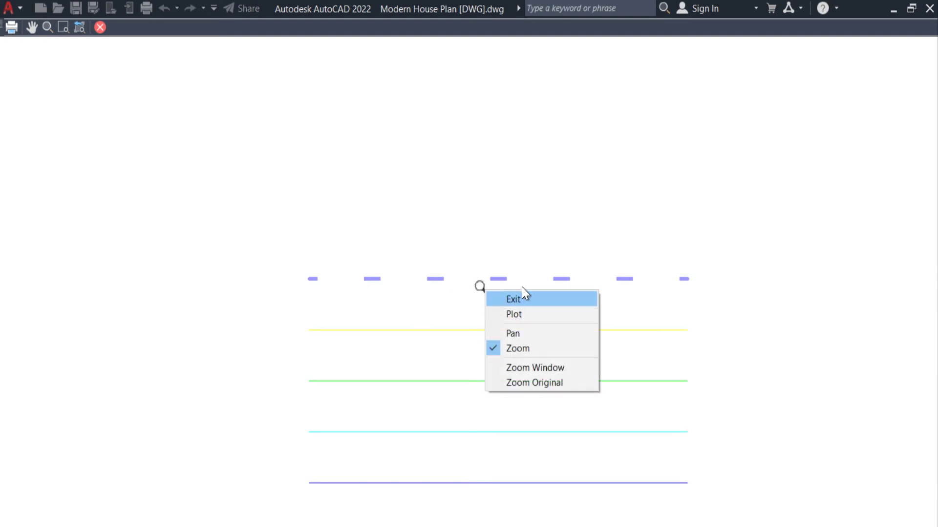
pyautogui.click(581, 234)
pyautogui.scroll(-2, 553, 279)
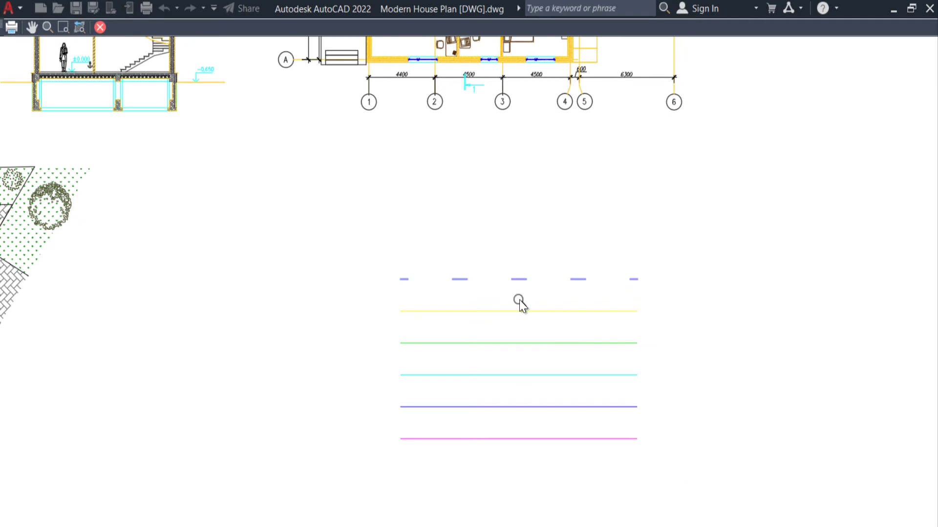
pyautogui.scroll(3, 519, 288)
pyautogui.scroll(-2, 523, 285)
pyautogui.rightClick(538, 257)
pyautogui.click(553, 267)
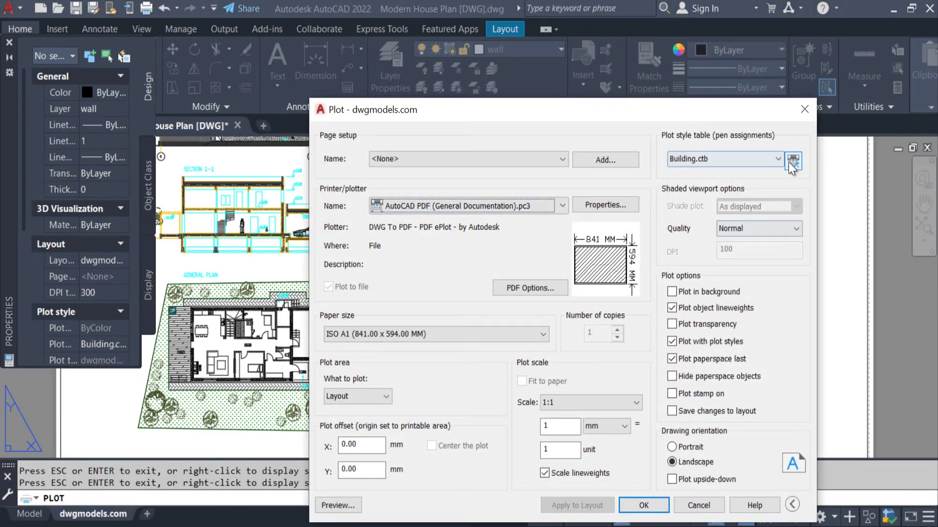
# Set the Building.ctb screening to 80, save the table, and preview the plot.
pyautogui.click(793, 161)
pyautogui.moveTo(379, 221); pyautogui.dragTo(314, 224)
pyautogui.write('80')
pyautogui.click(295, 457)
pyautogui.click(338, 505)
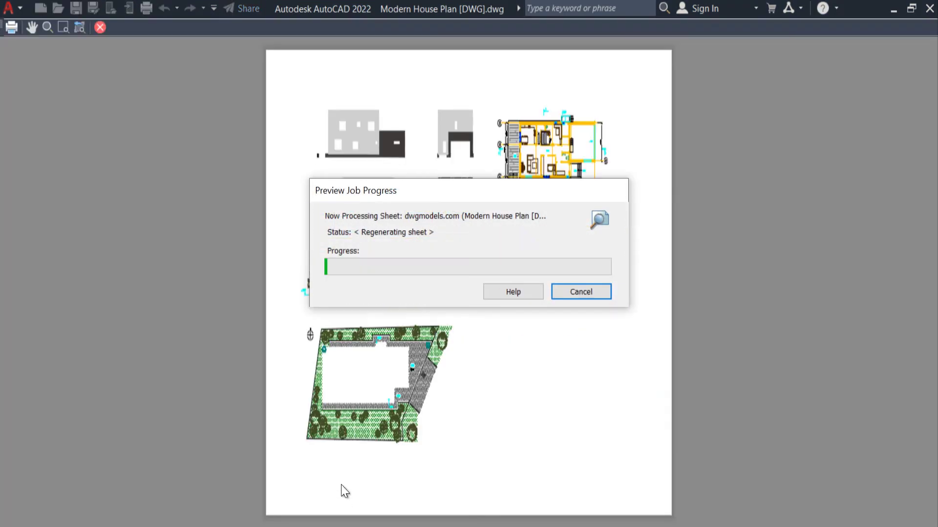
# Inspect the screening-80 preview, close it, and enter a screening of 100 for Color 1.
pyautogui.scroll(5, 553, 348)
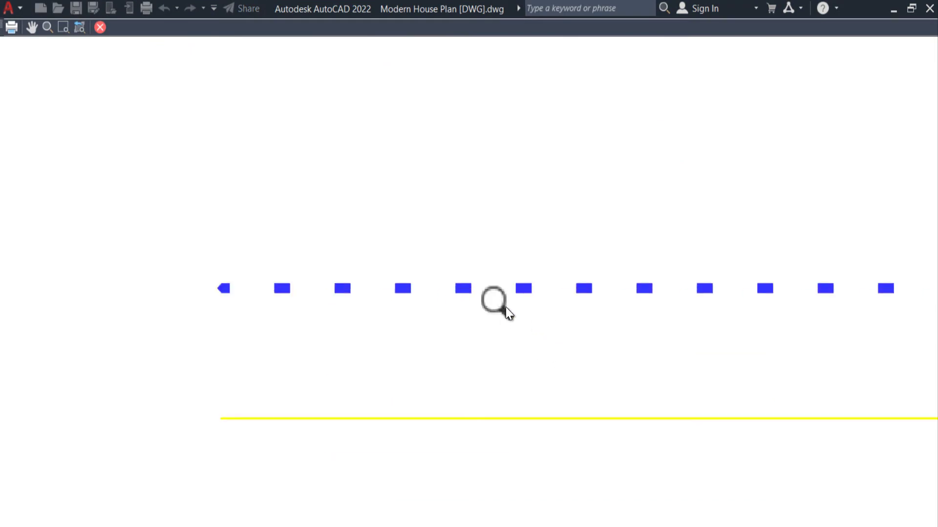
pyautogui.scroll(-5, 485, 291)
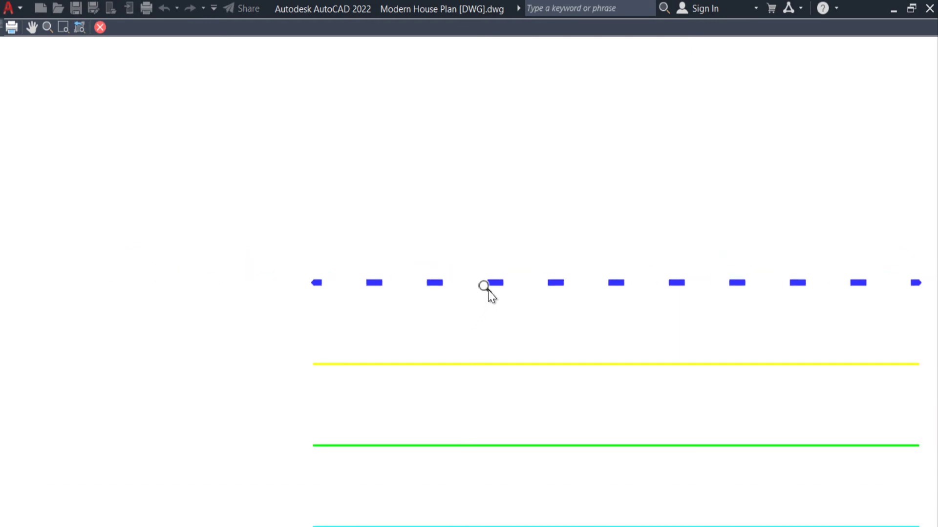
pyautogui.press('Escape')
pyautogui.doubleClick(342, 220)
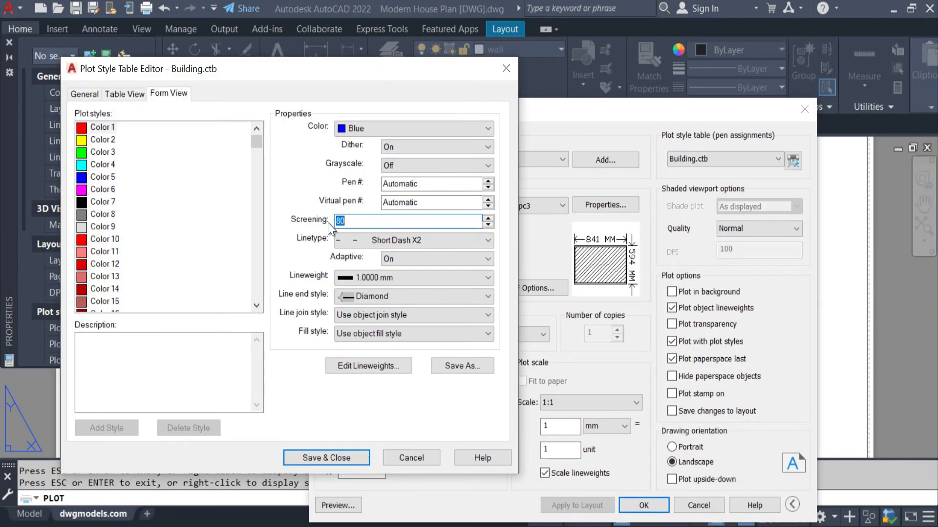
pyautogui.write('100')
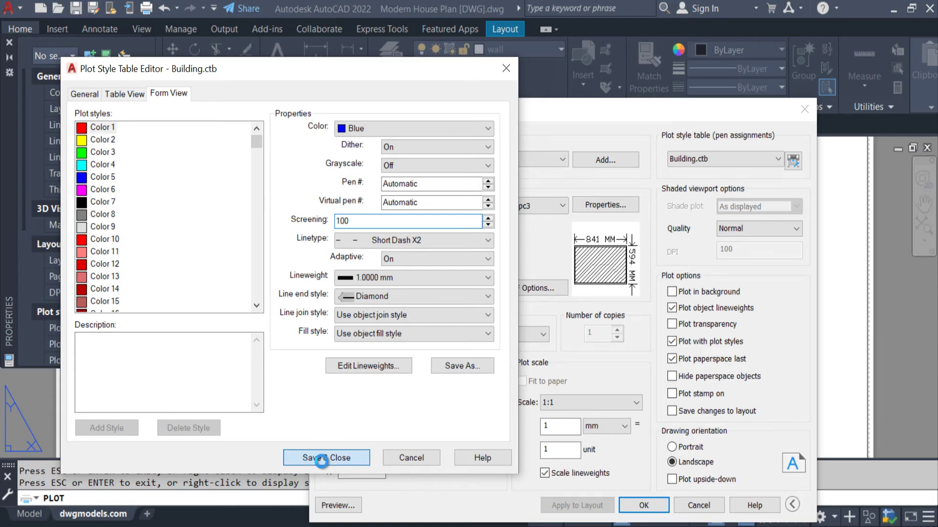
pyautogui.click(322, 458)
pyautogui.click(338, 506)
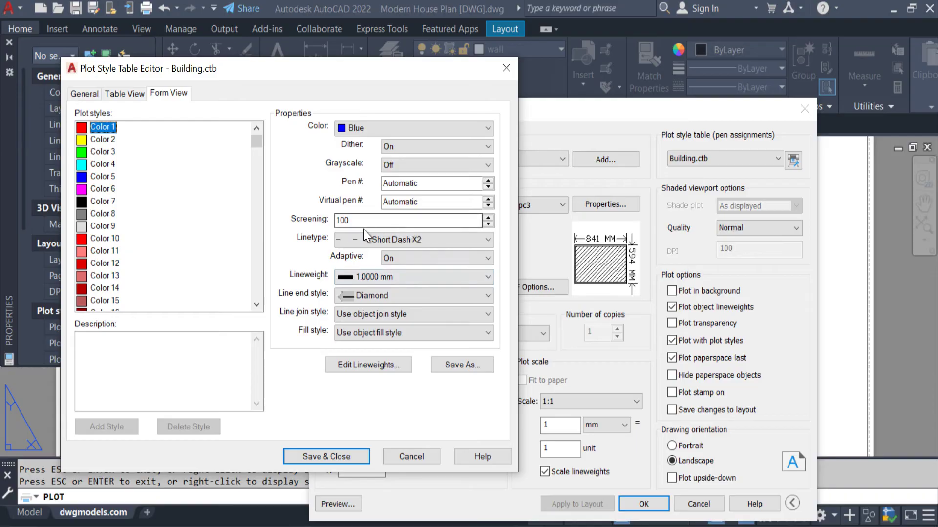
pyautogui.click(352, 223)
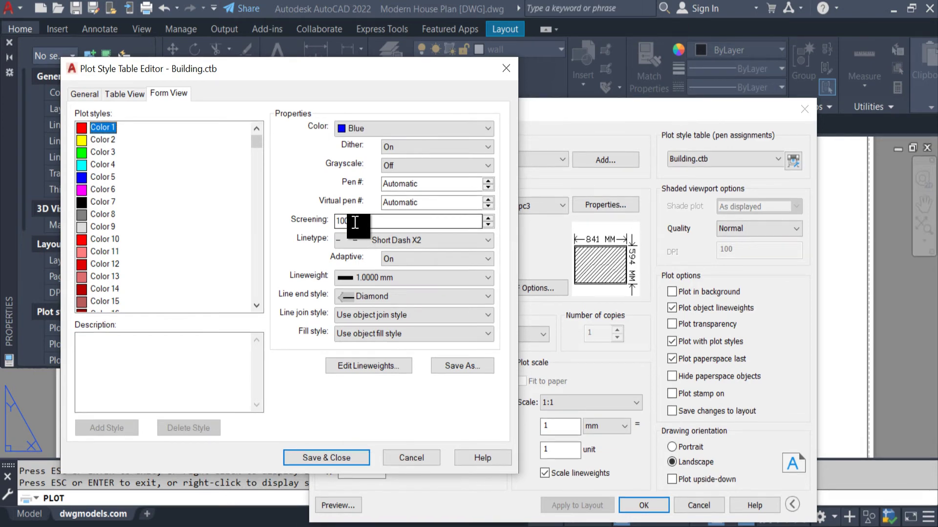
pyautogui.click(359, 365)
pyautogui.click(324, 335)
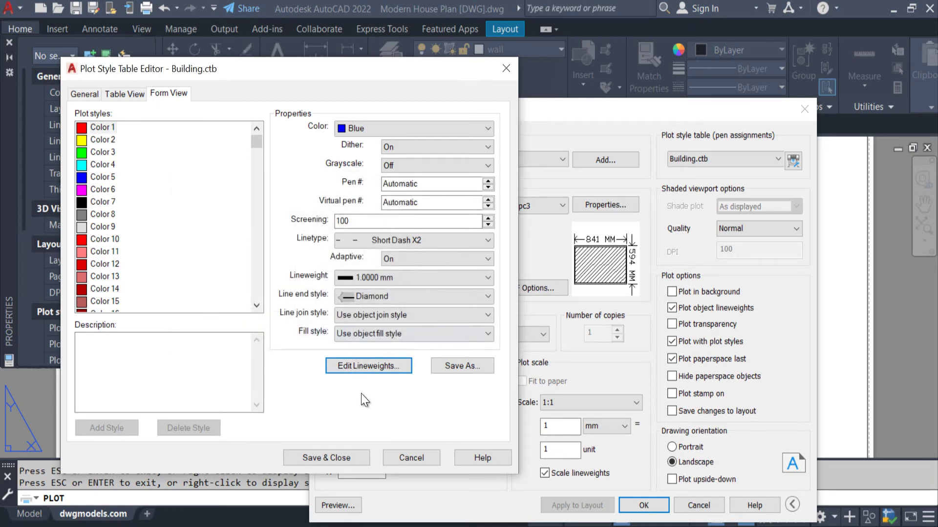
# Edit the 1.0000 mm lineweight to 3.0000 mm, assign it to Color 1, and save Building.ctb.
pyautogui.click(370, 367)
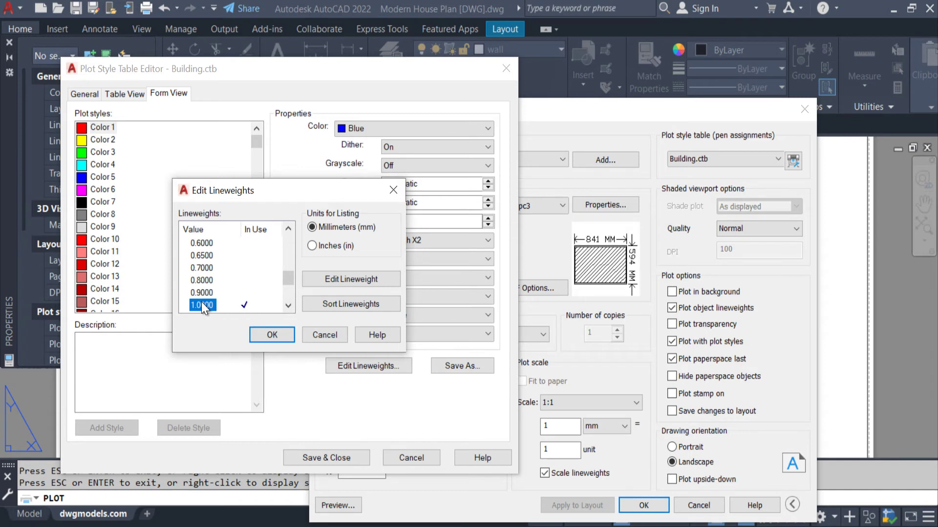
pyautogui.click(323, 278)
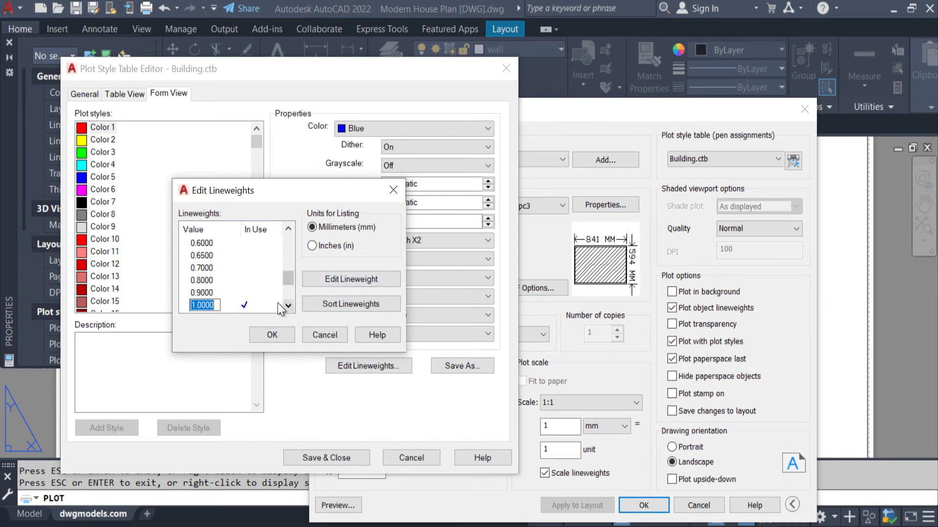
pyautogui.write('3')
pyautogui.click(269, 332)
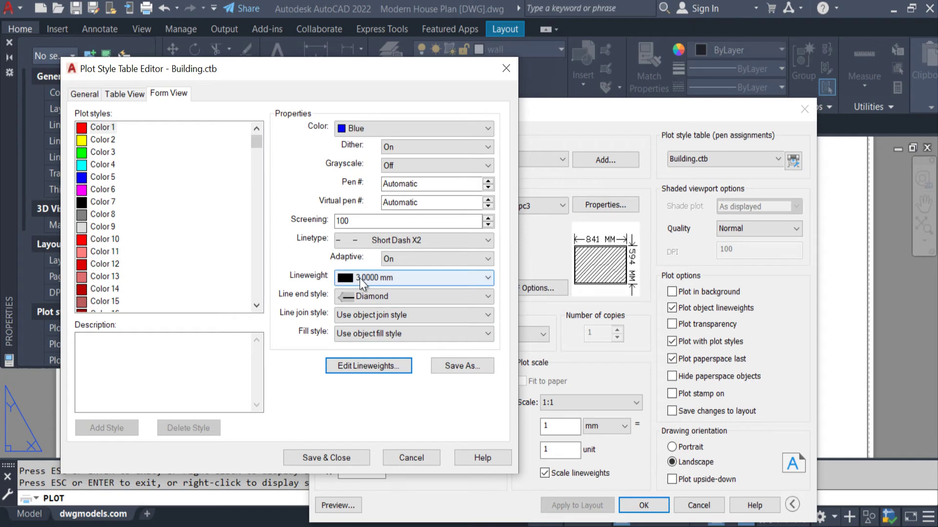
pyautogui.click(368, 366)
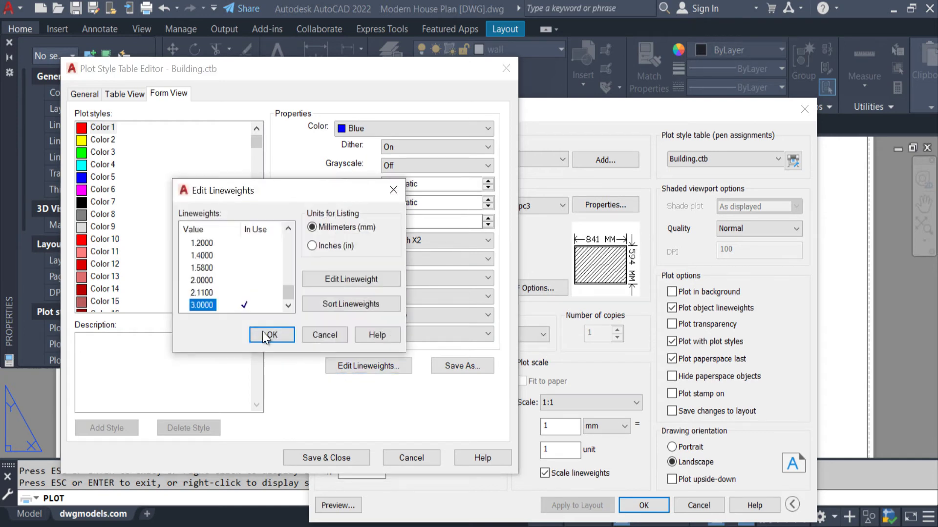
pyautogui.click(204, 308)
pyautogui.click(272, 335)
pyautogui.click(326, 458)
pyautogui.moveTo(626, 113); pyautogui.dragTo(823, 98)
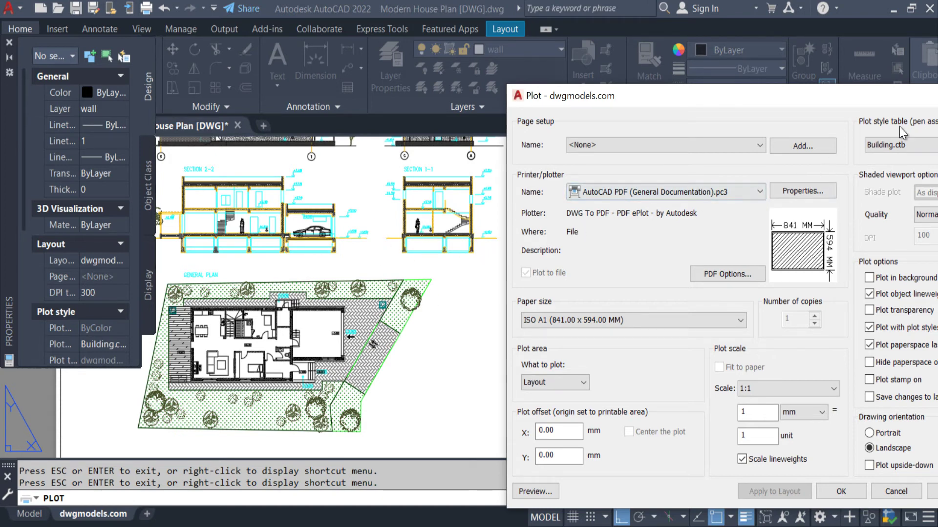
# Set Color 4 to plot Blue in Building.ctb, save the table, and preview the plot.
pyautogui.moveTo(866, 100); pyautogui.dragTo(782, 114)
pyautogui.click(906, 160)
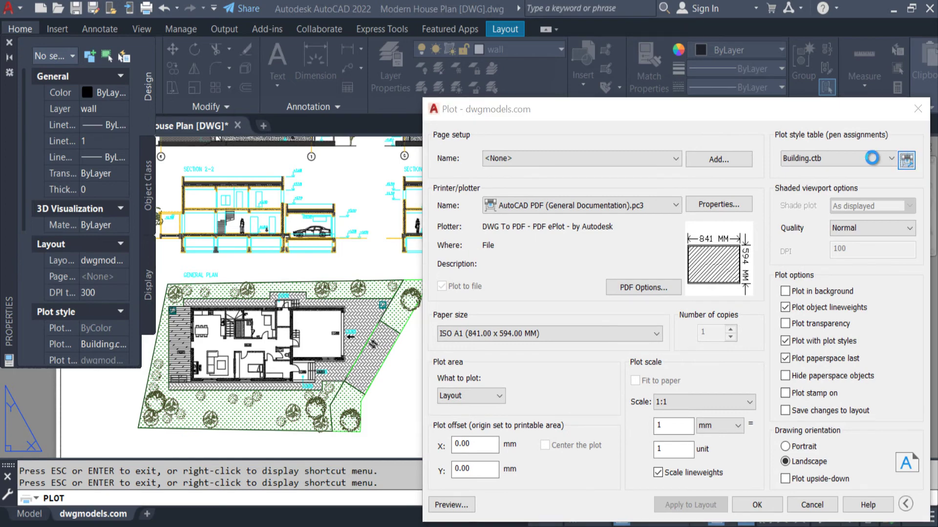
pyautogui.click(110, 166)
pyautogui.click(358, 131)
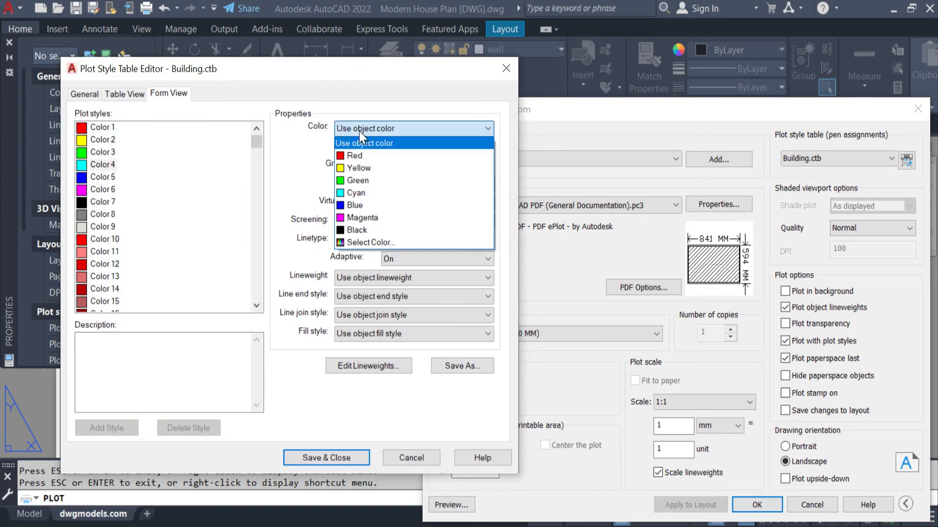
pyautogui.click(359, 207)
pyautogui.click(334, 458)
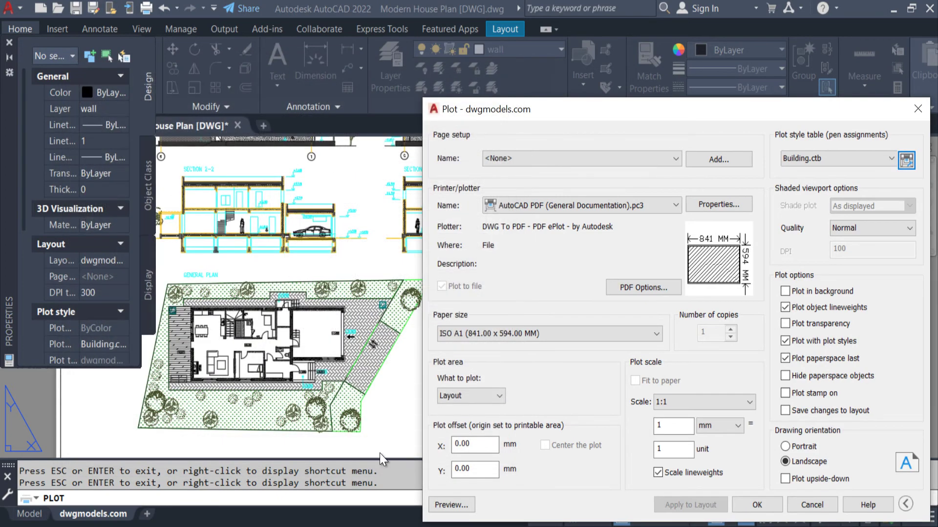
pyautogui.click(458, 506)
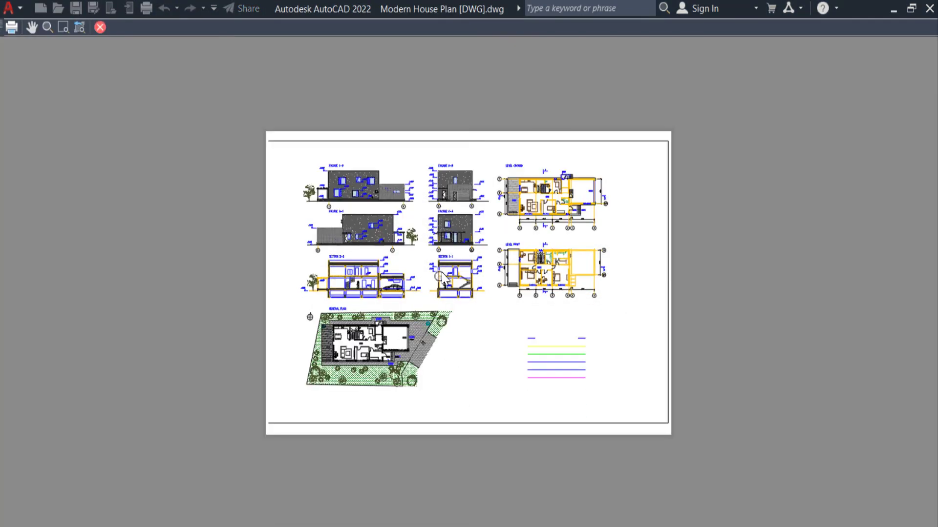
pyautogui.scroll(10, 484, 259)
pyautogui.scroll(-8, 530, 274)
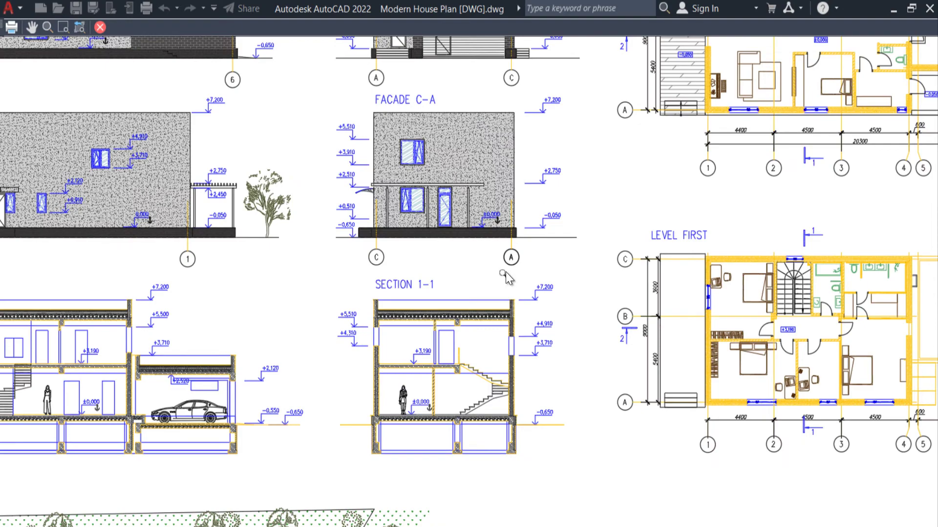
pyautogui.moveTo(496, 256); pyautogui.dragTo(517, 218, button='middle')
pyautogui.scroll(10, 511, 227)
pyautogui.scroll(-8, 508, 222)
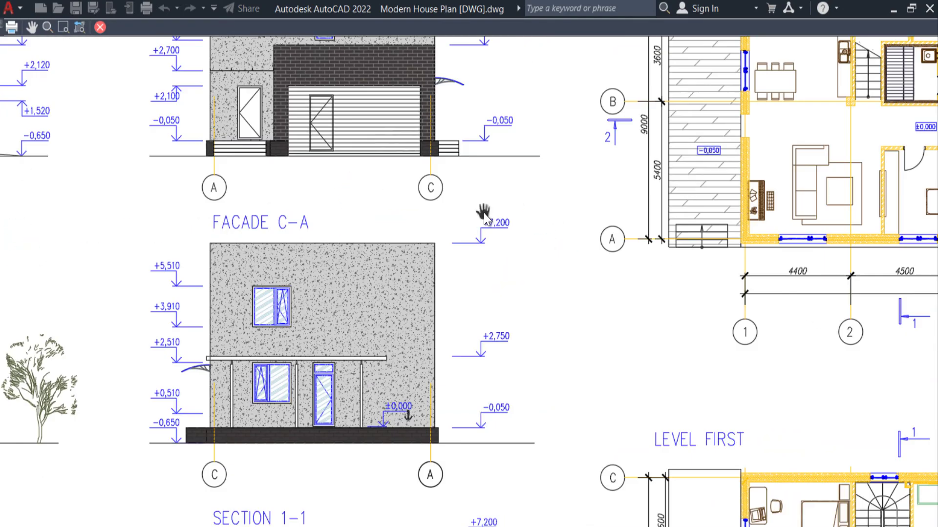
pyautogui.scroll(1, 476, 311)
pyautogui.moveTo(476, 310); pyautogui.dragTo(615, 268)
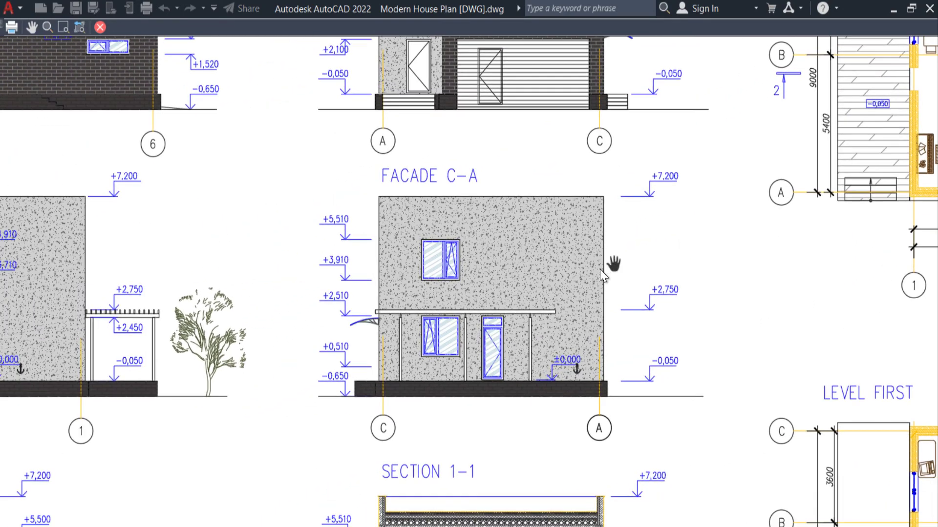
pyautogui.scroll(-8, 581, 271)
pyautogui.scroll(5, 394, 253)
pyautogui.scroll(-5, 415, 268)
pyautogui.scroll(-8, 435, 285)
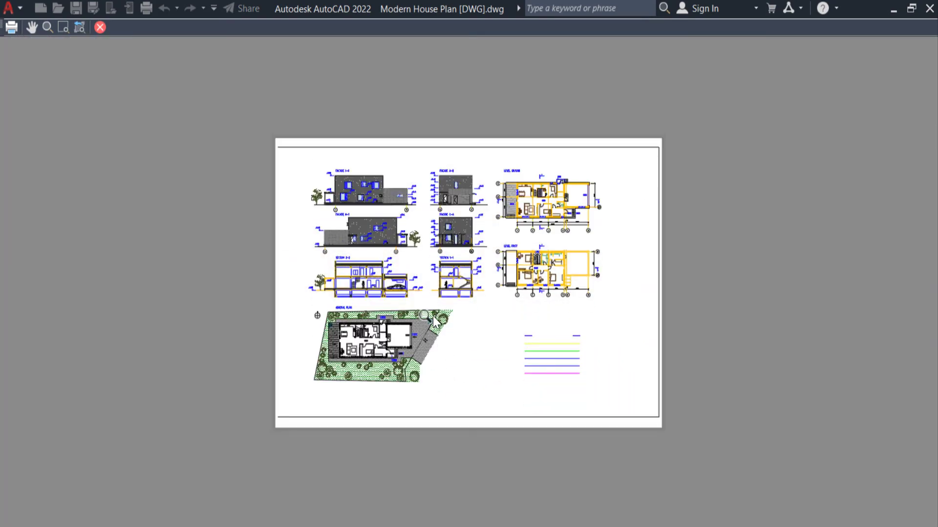
pyautogui.scroll(8, 432, 316)
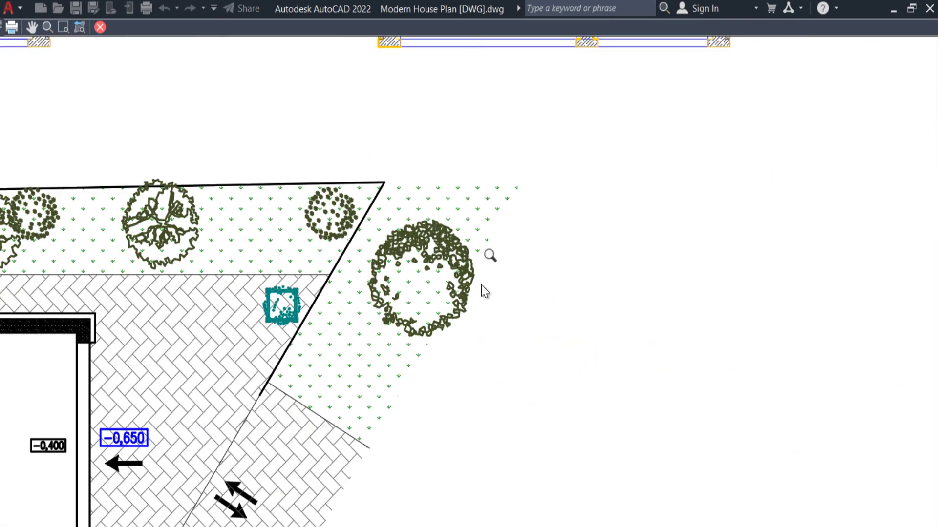
pyautogui.press('Escape')
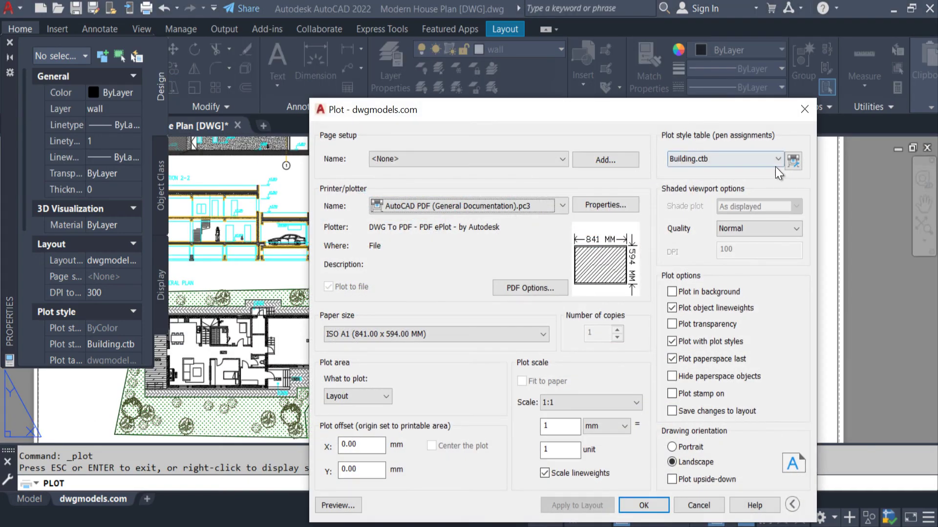
# Give Color 67 the true colour green 100,248,63 in Building.ctb, save, and preview the sheet.
pyautogui.click(793, 160)
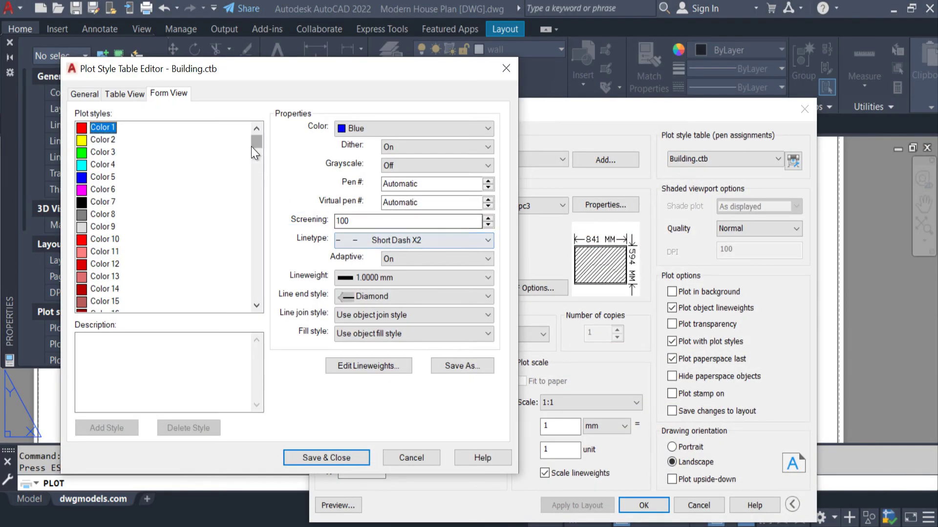
pyautogui.moveTo(254, 152); pyautogui.dragTo(246, 184)
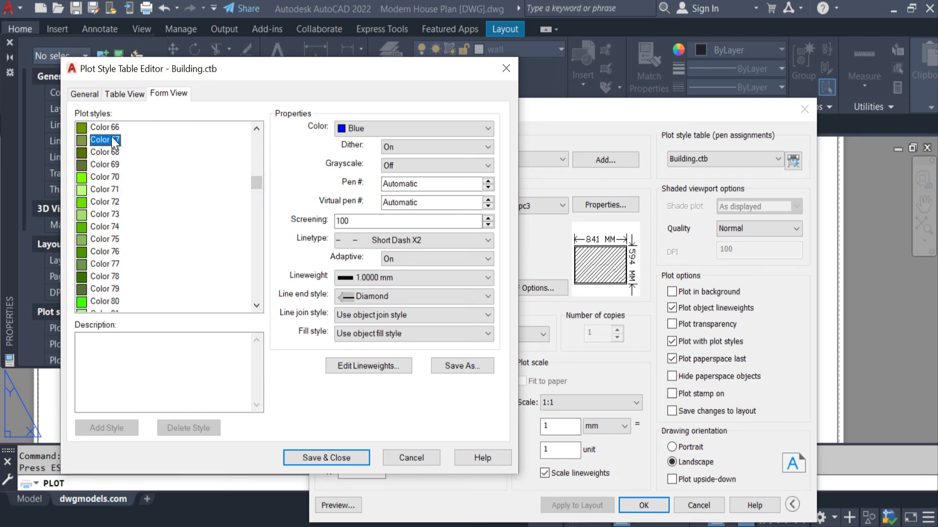
pyautogui.click(391, 127)
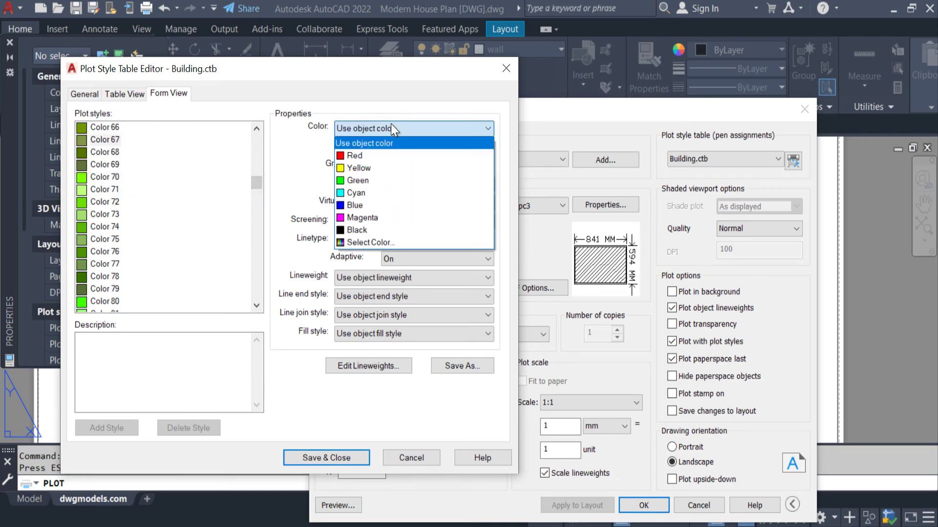
pyautogui.click(370, 242)
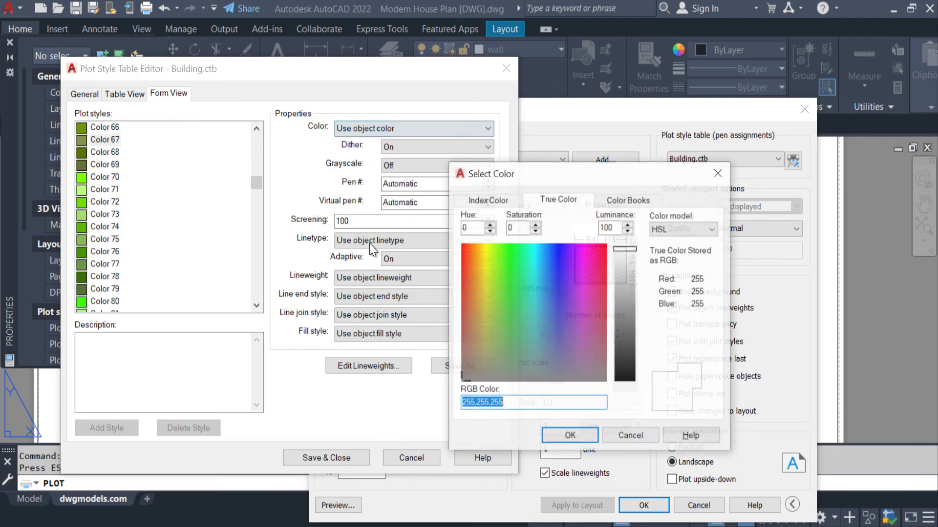
pyautogui.click(507, 252)
pyautogui.moveTo(627, 303); pyautogui.dragTo(622, 318)
pyautogui.click(571, 435)
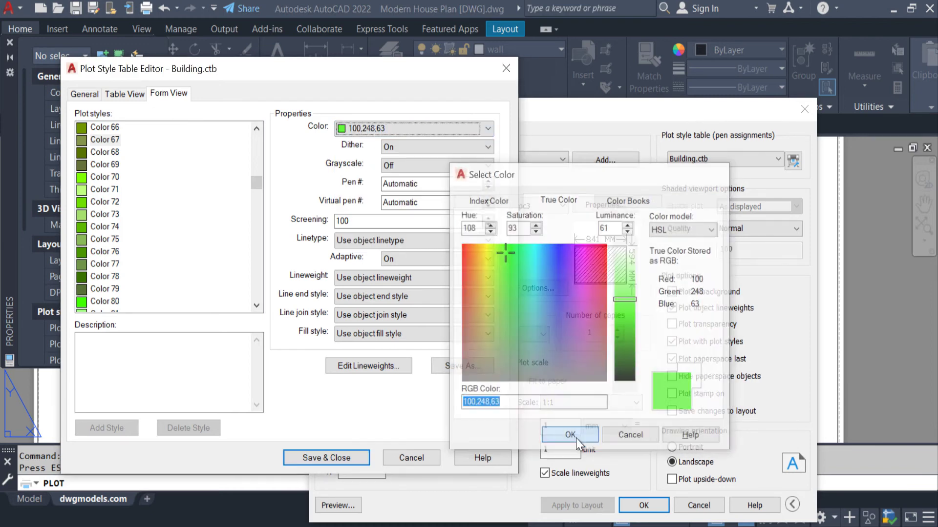
pyautogui.click(342, 459)
pyautogui.click(336, 505)
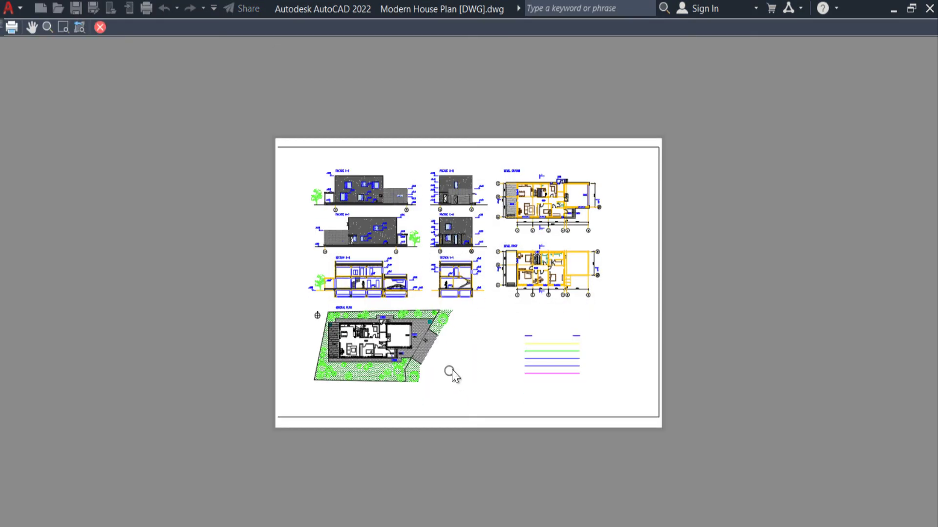
# Zoom and pan across the site plan in the preview, then exit it.
pyautogui.scroll(10, 452, 370)
pyautogui.scroll(2, 442, 298)
pyautogui.scroll(-2, 439, 239)
pyautogui.moveTo(440, 237); pyautogui.dragTo(480, 264, button='middle')
pyautogui.scroll(5, 487, 293)
pyautogui.scroll(-8, 493, 298)
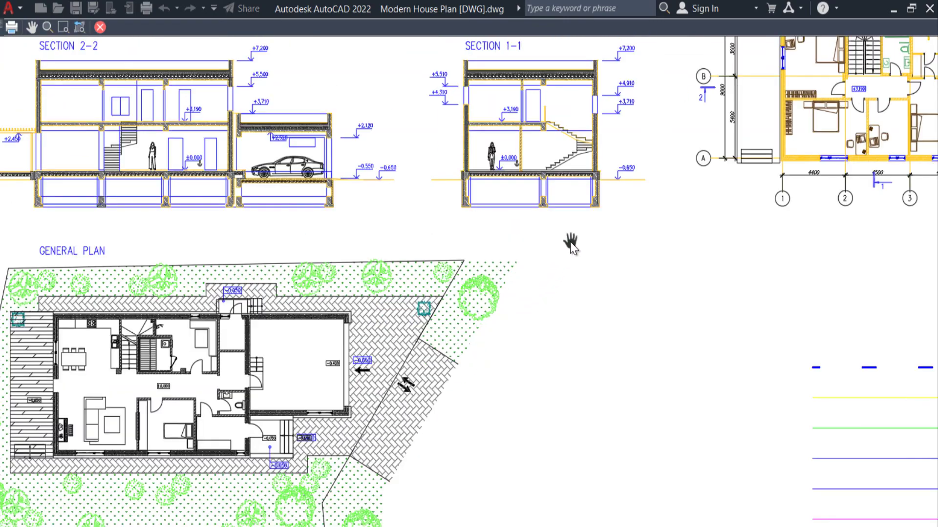
pyautogui.scroll(-2, 570, 242)
pyautogui.moveTo(567, 249); pyautogui.dragTo(467, 394, button='middle')
pyautogui.moveTo(581, 251); pyautogui.dragTo(480, 308, button='middle')
pyautogui.rightClick(503, 289)
pyautogui.click(522, 296)
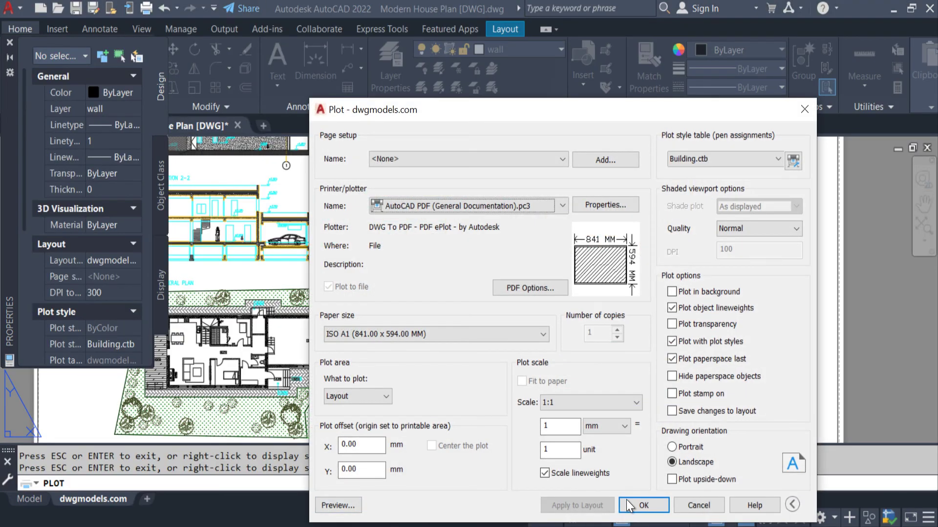
# Preview the full sheet once more and exit back to the Plot dialog.
pyautogui.click(337, 505)
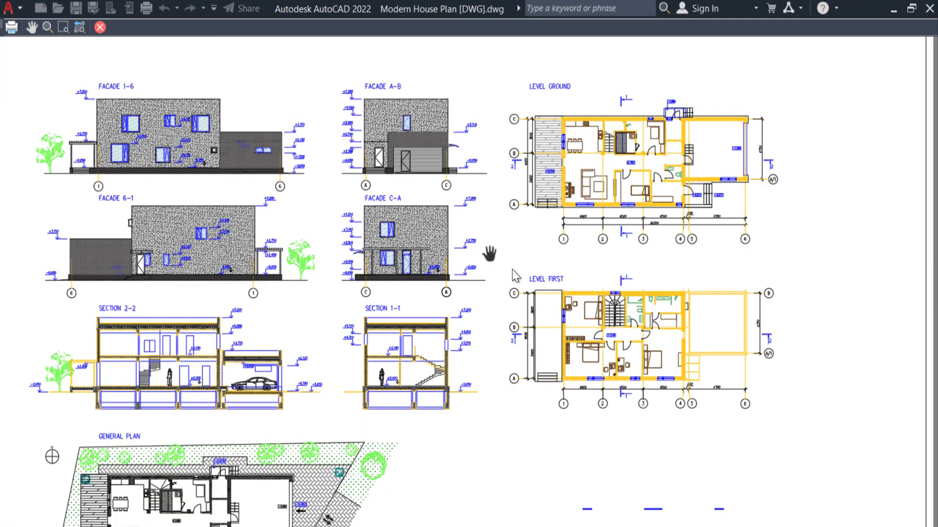
pyautogui.scroll(-2, 525, 293)
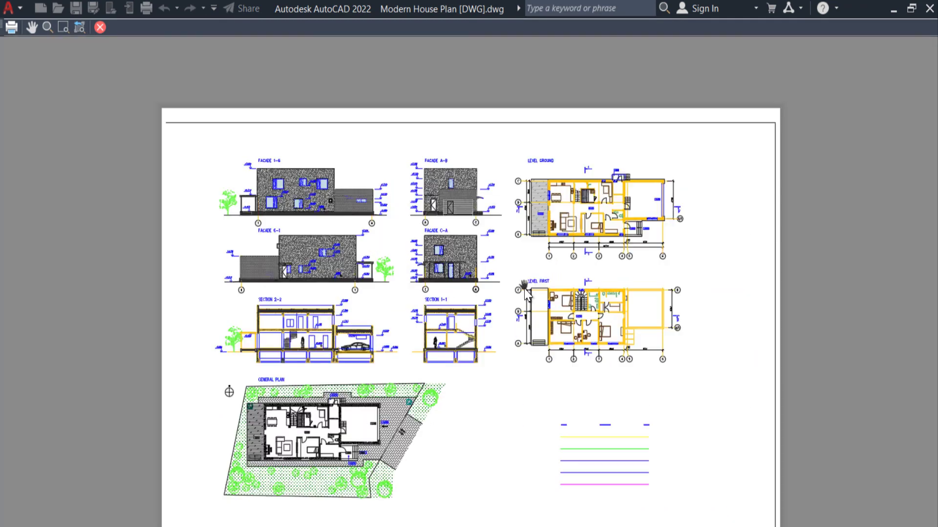
pyautogui.rightClick(508, 281)
pyautogui.click(527, 290)
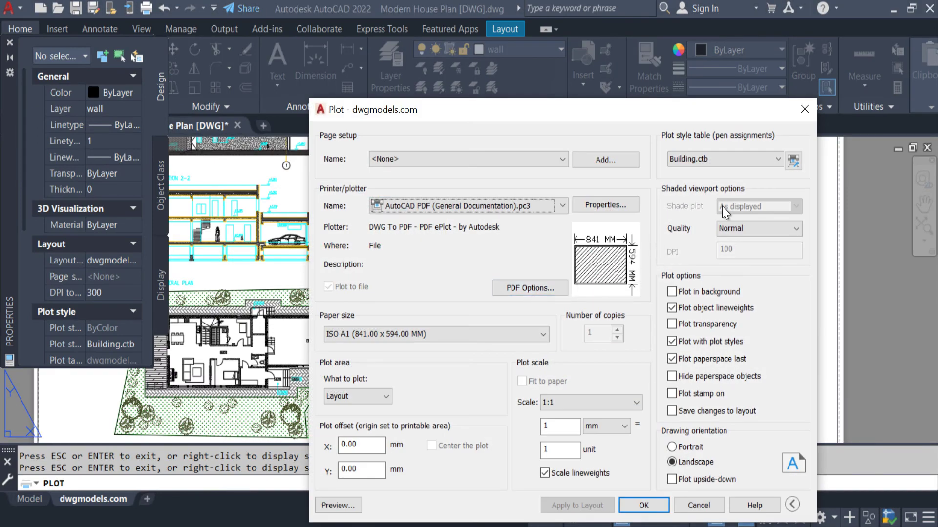
# Browse the plot style table list and keep Building.ctb selected.
pyautogui.click(705, 157)
pyautogui.click(705, 157)
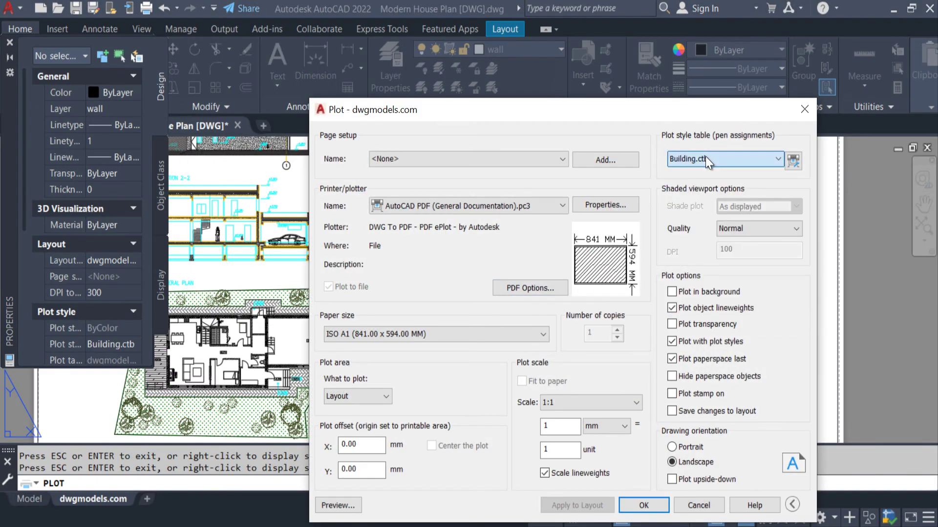
pyautogui.click(705, 156)
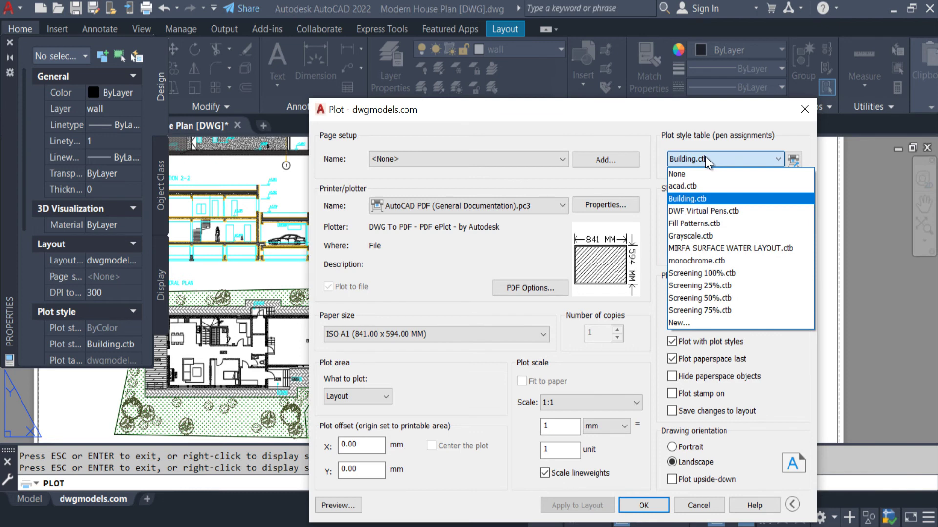
pyautogui.click(705, 156)
pyautogui.click(708, 158)
pyautogui.click(707, 158)
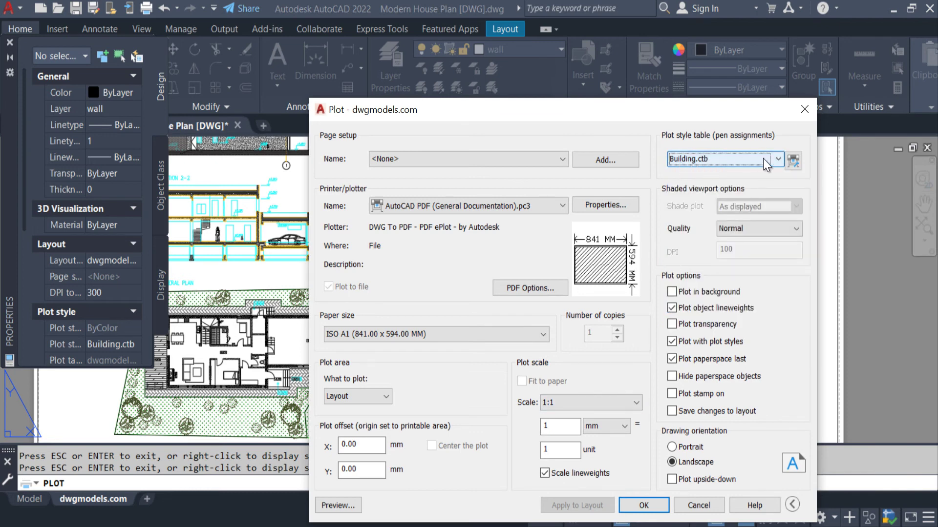
# In Building.ctb, set lineweight, line end style and linetype to follow the object.
pyautogui.click(793, 161)
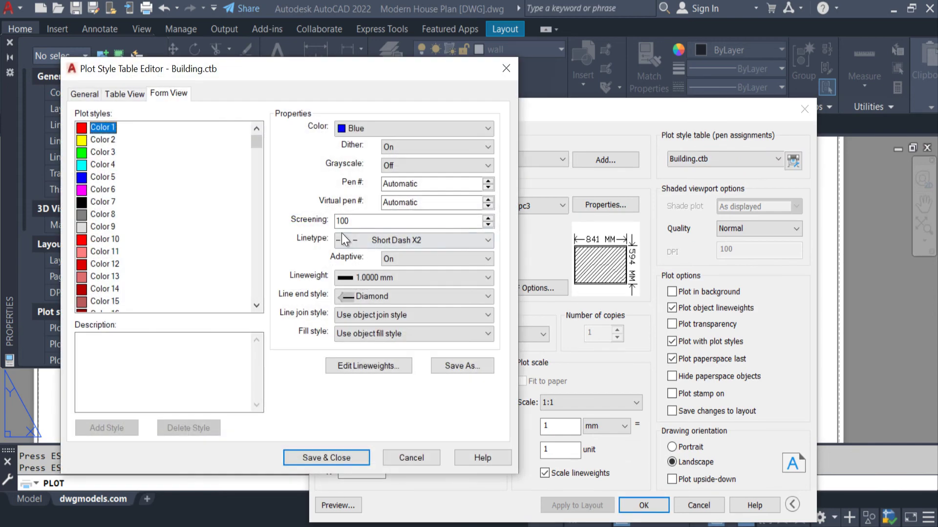
pyautogui.click(374, 274)
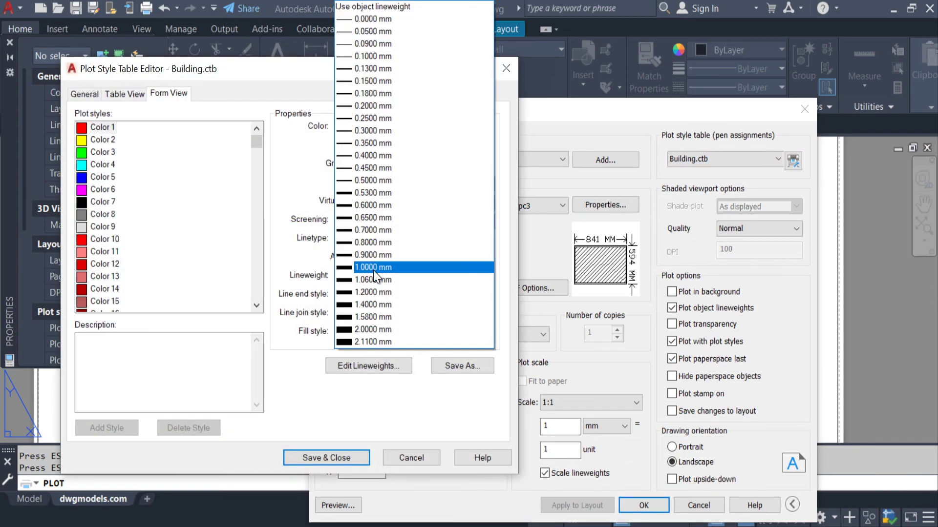
pyautogui.click(406, 5)
pyautogui.click(372, 296)
pyautogui.click(372, 308)
pyautogui.click(371, 241)
pyautogui.click(371, 222)
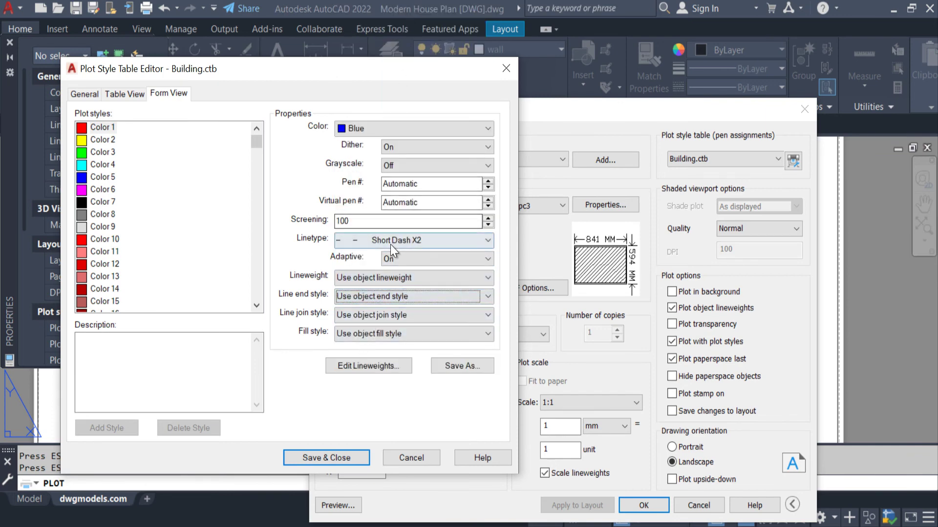
# Select styles Color 1 through Color 255, make them plot Black, save, and preview.
pyautogui.click(113, 126)
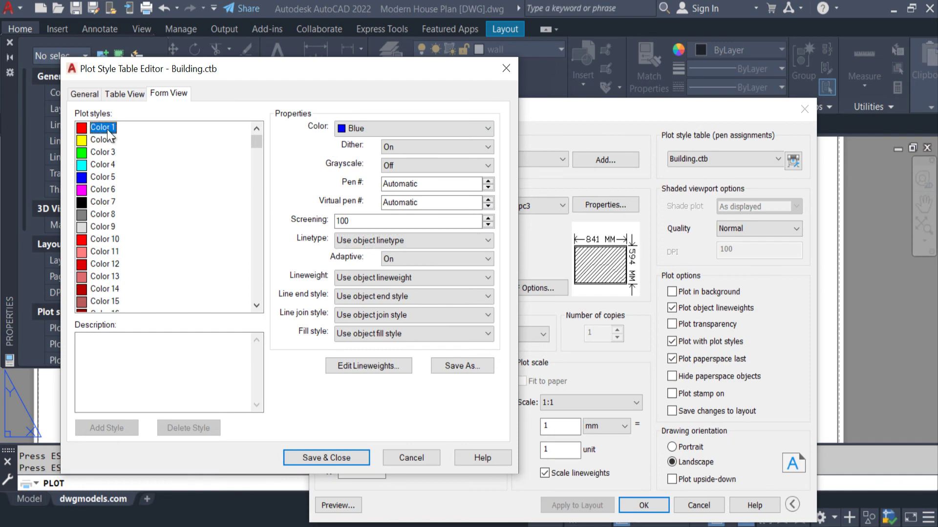
pyautogui.moveTo(259, 154); pyautogui.dragTo(254, 305)
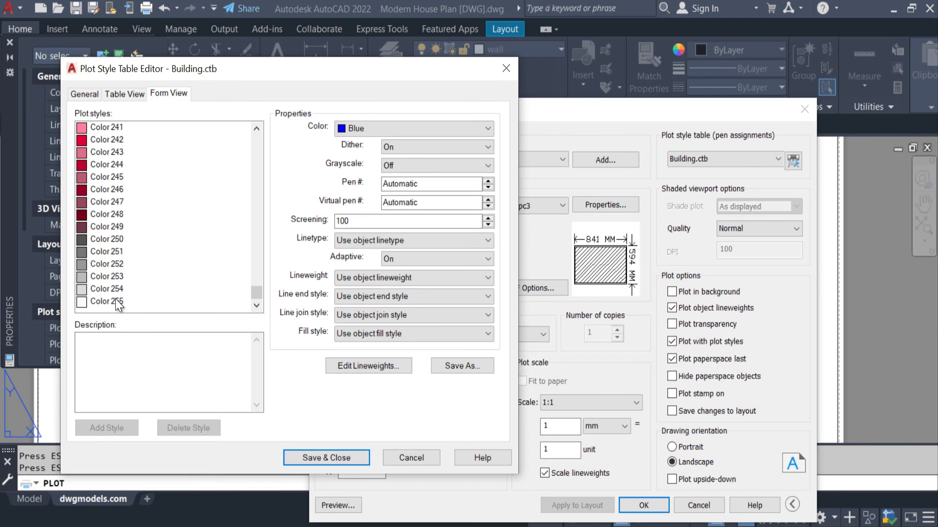
pyautogui.click(350, 127)
pyautogui.click(356, 126)
pyautogui.click(363, 125)
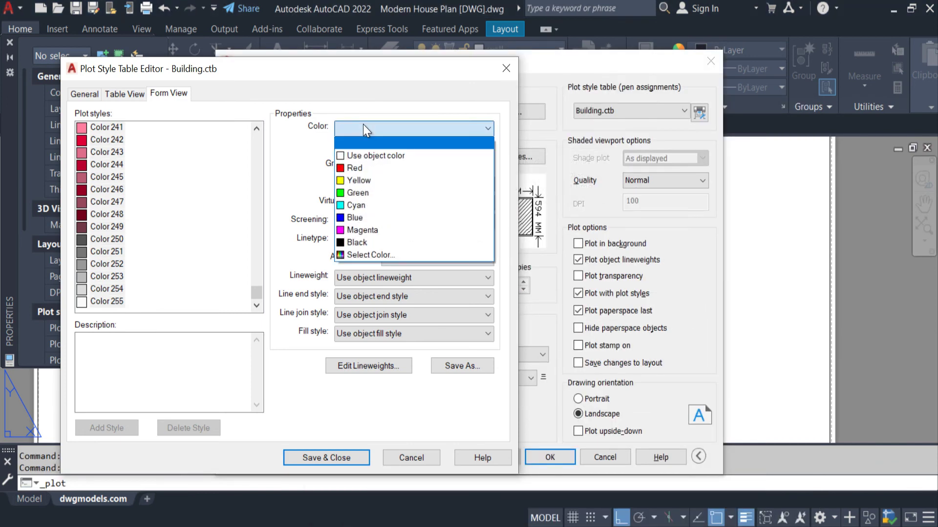
pyautogui.click(369, 244)
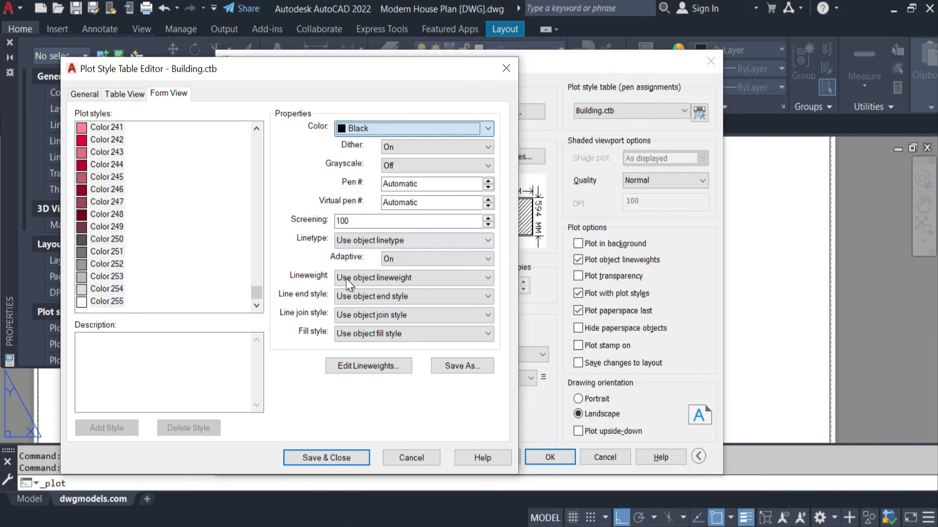
pyautogui.click(324, 457)
pyautogui.click(249, 457)
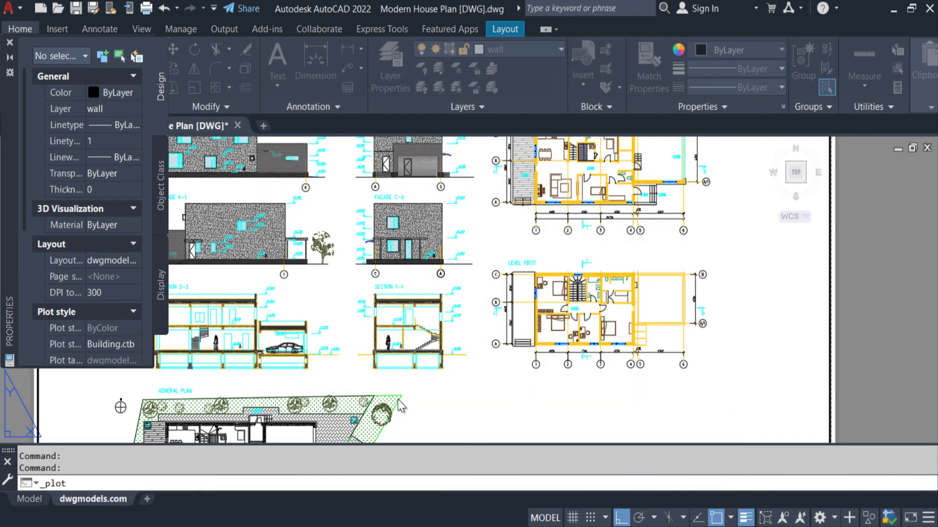
# Close the zoomed preview, re-preview the sheet to confirm it all plots black, then exit.
pyautogui.scroll(3, 471, 365)
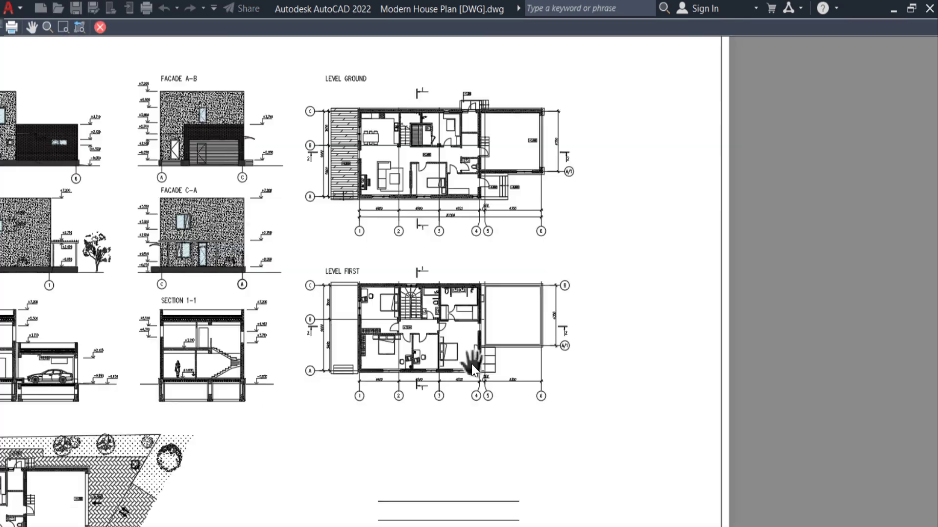
pyautogui.scroll(-5, 471, 364)
pyautogui.press('Escape')
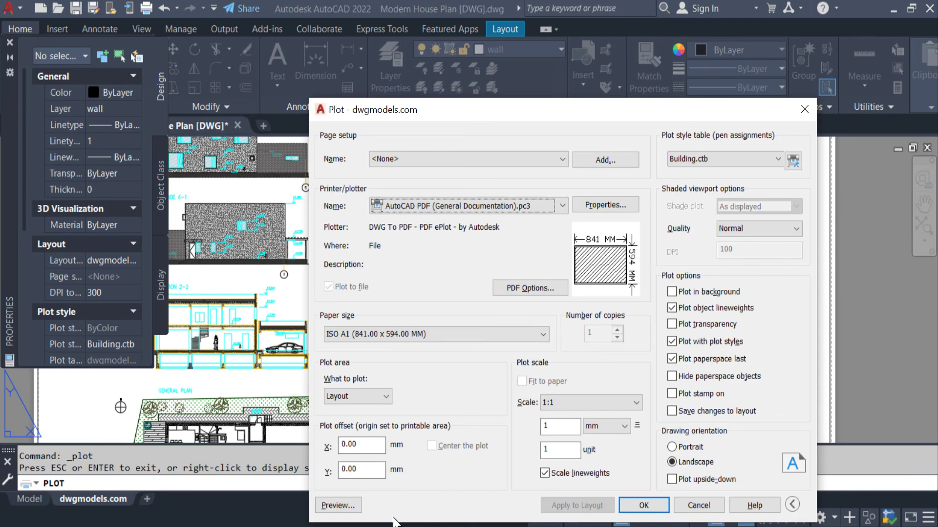
pyautogui.click(357, 504)
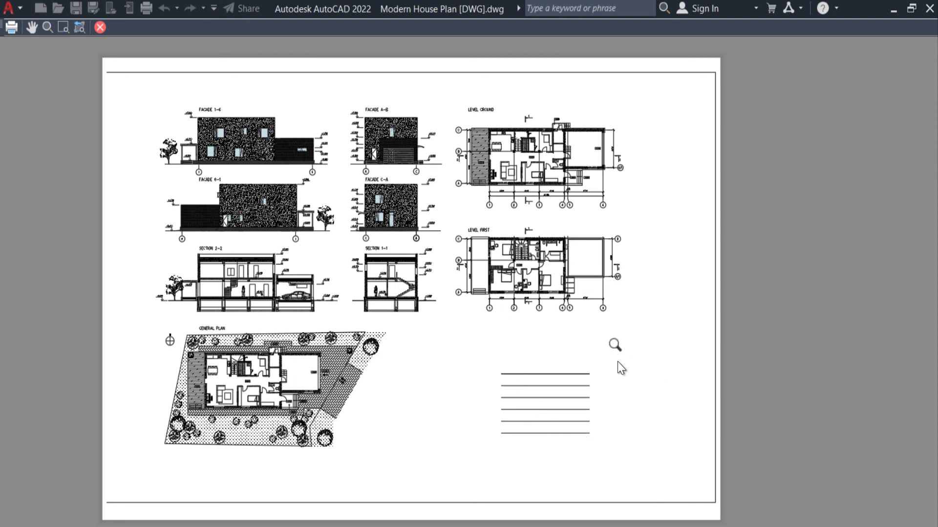
pyautogui.rightClick(538, 294)
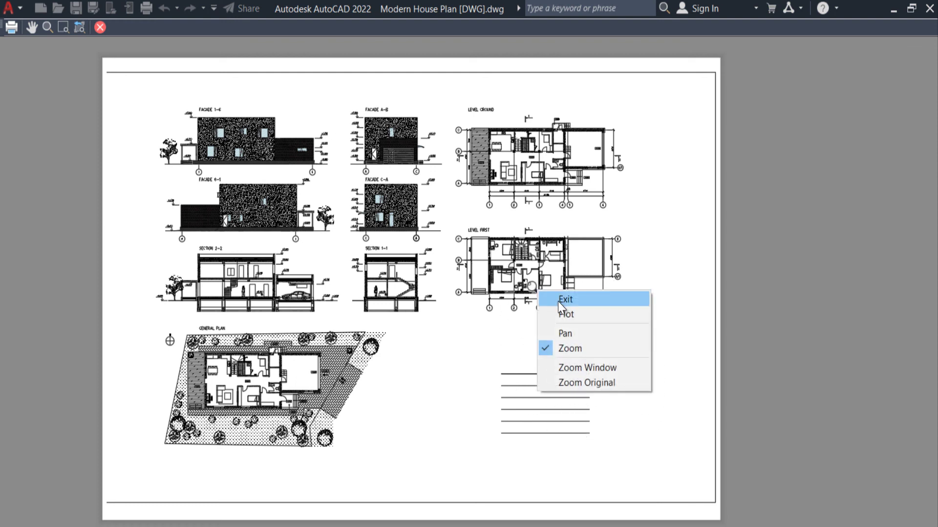
pyautogui.click(558, 300)
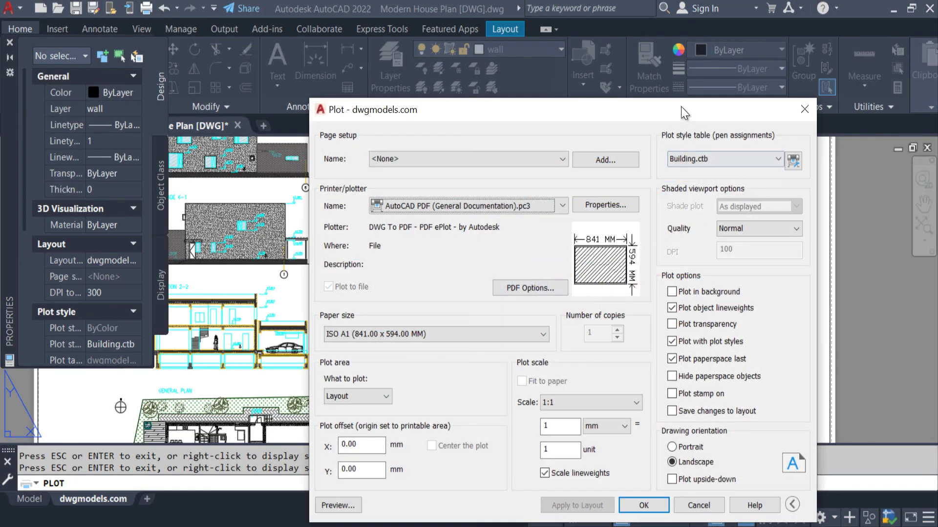
# Replace Building.ctb with Fill Patterns.ctb as the plot style table and preview the sheet.
pyautogui.moveTo(681, 108); pyautogui.dragTo(536, 92)
pyautogui.click(531, 145)
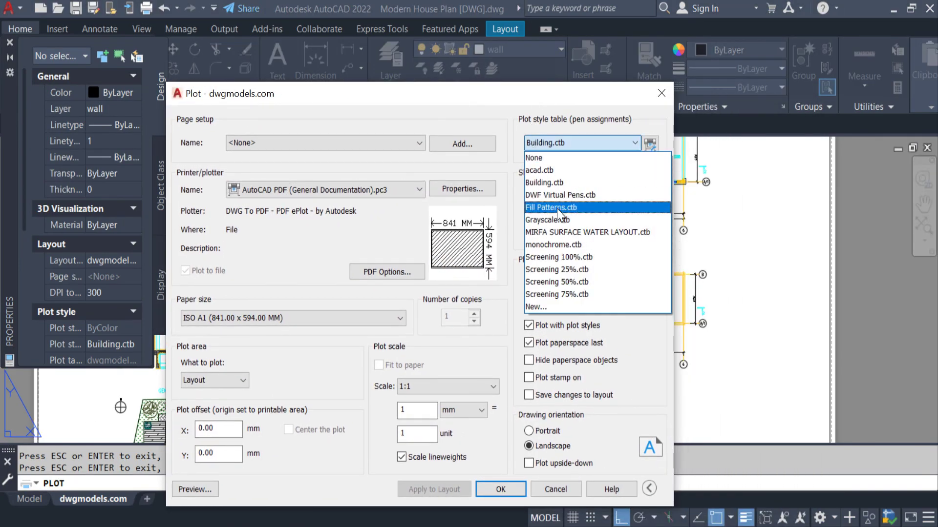
pyautogui.click(573, 244)
pyautogui.click(434, 489)
pyautogui.click(194, 489)
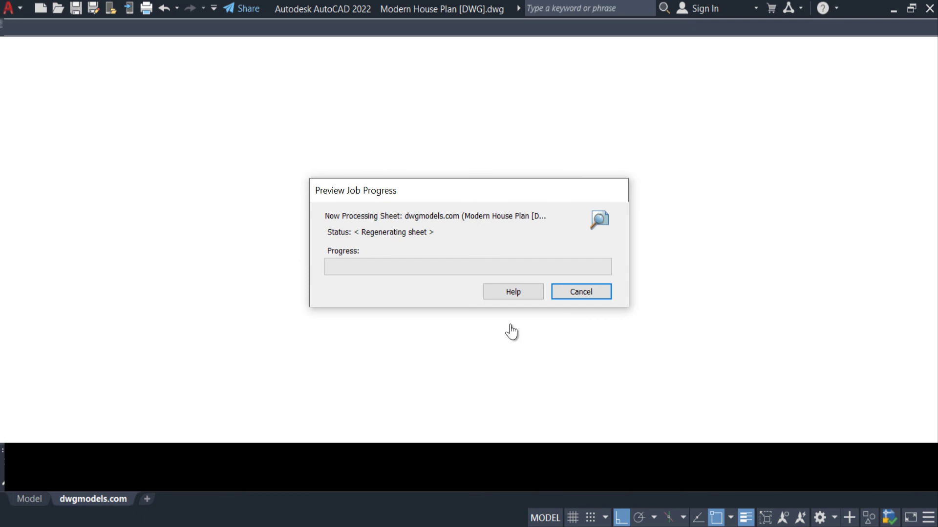